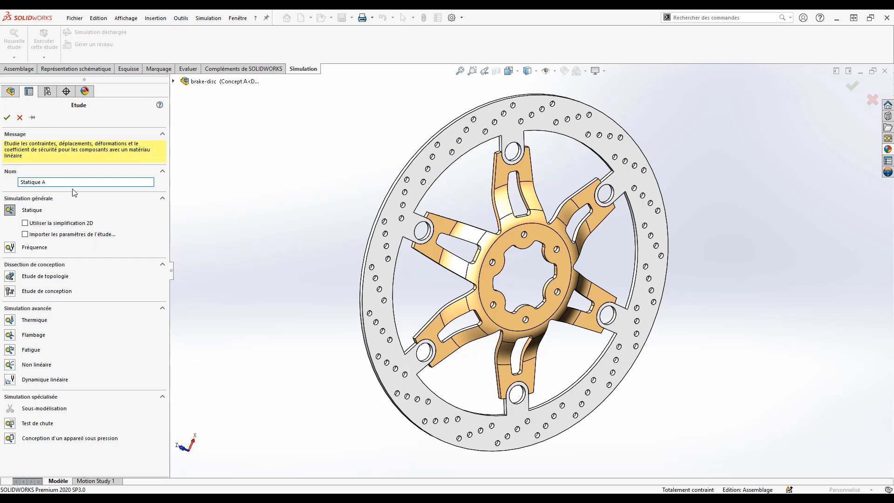
# - Create the static study Statique A and identify the design-space-1 and disc-1 parts in its parts list
pyautogui.click(7, 118)
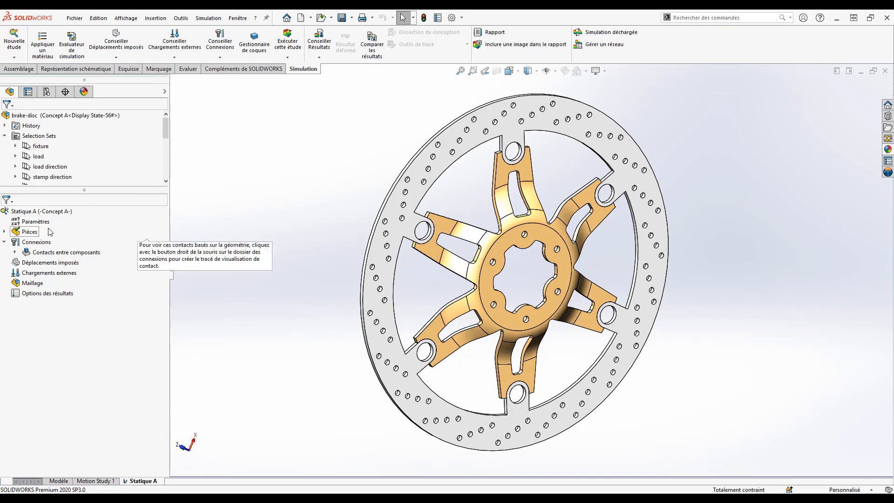
pyautogui.click(4, 232)
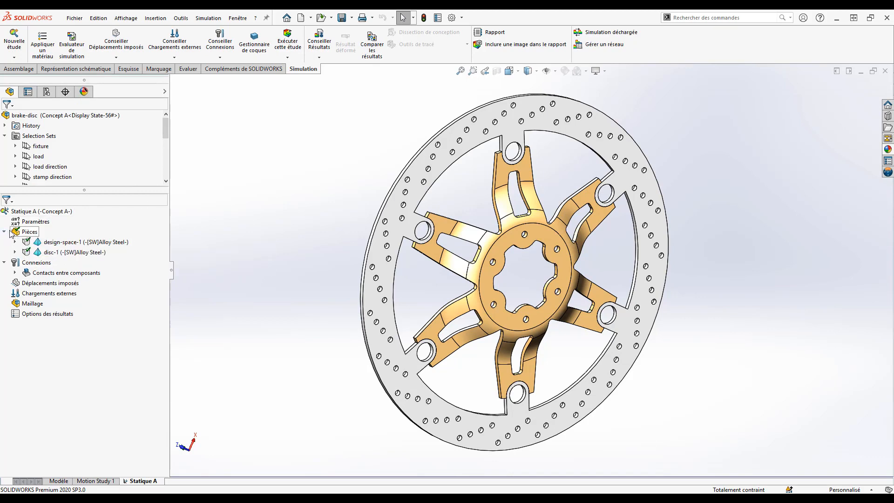
pyautogui.click(74, 245)
pyautogui.click(73, 252)
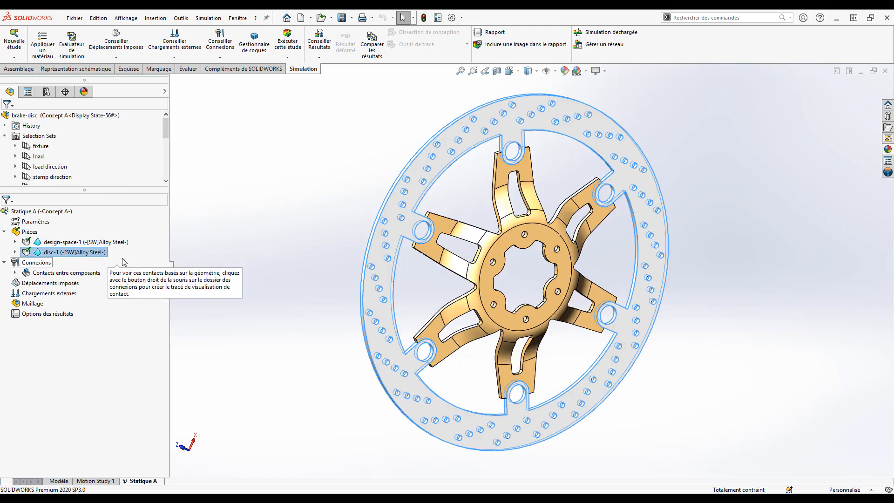
pyautogui.click(81, 244)
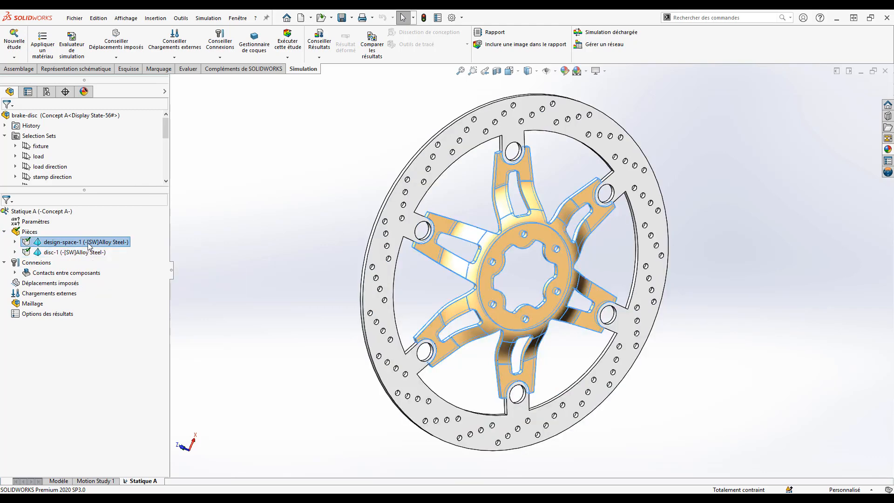
pyautogui.click(96, 253)
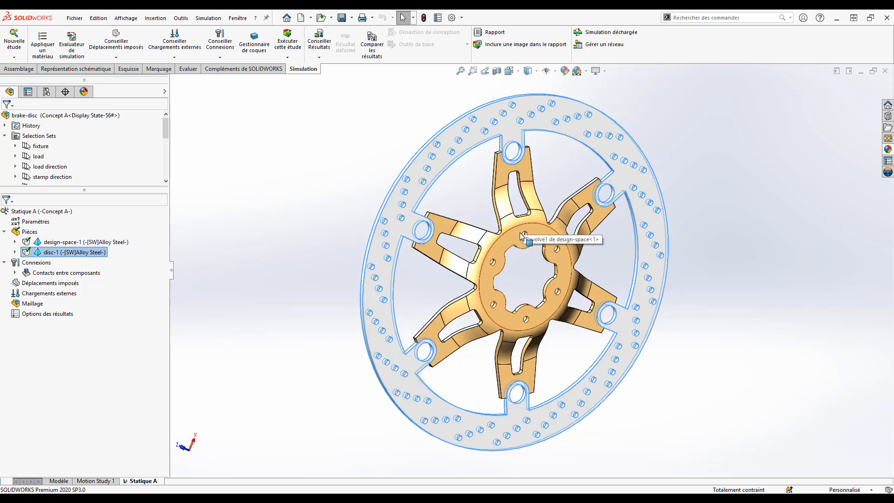
# - Exclude the disc-1 part from the analysis, keeping only design-space-1 in the study
pyautogui.rightClick(59, 256)
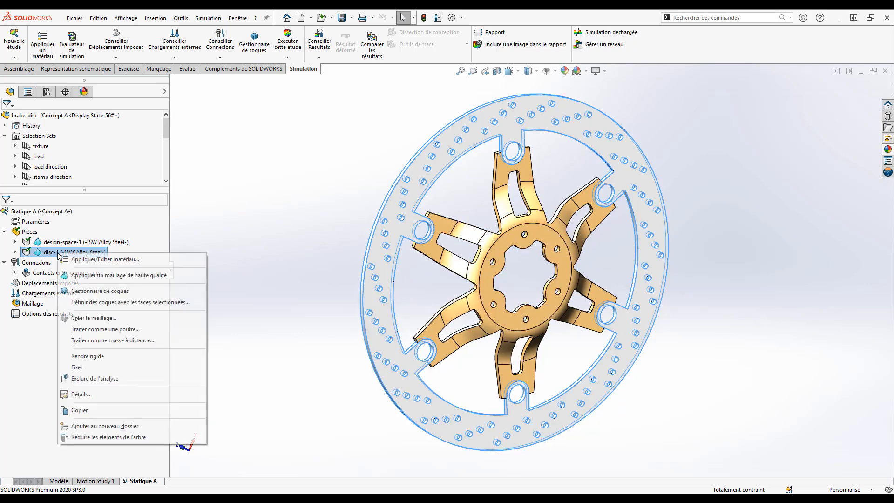
pyautogui.click(111, 380)
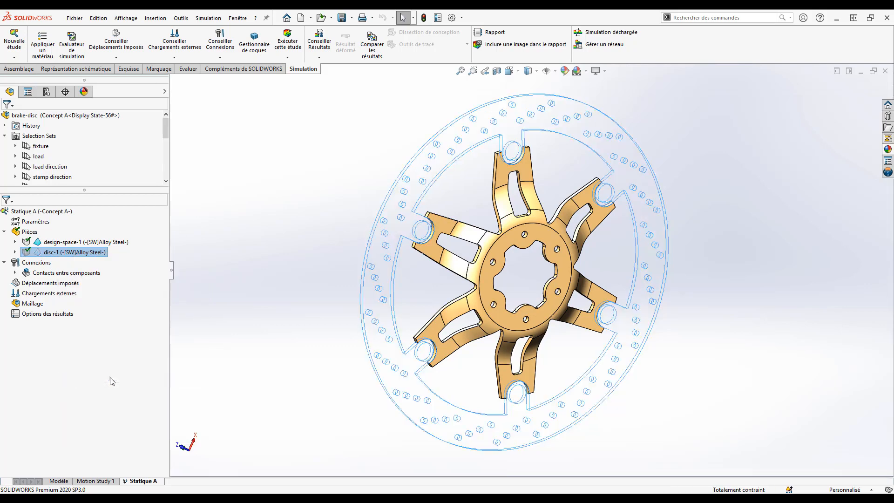
pyautogui.click(104, 246)
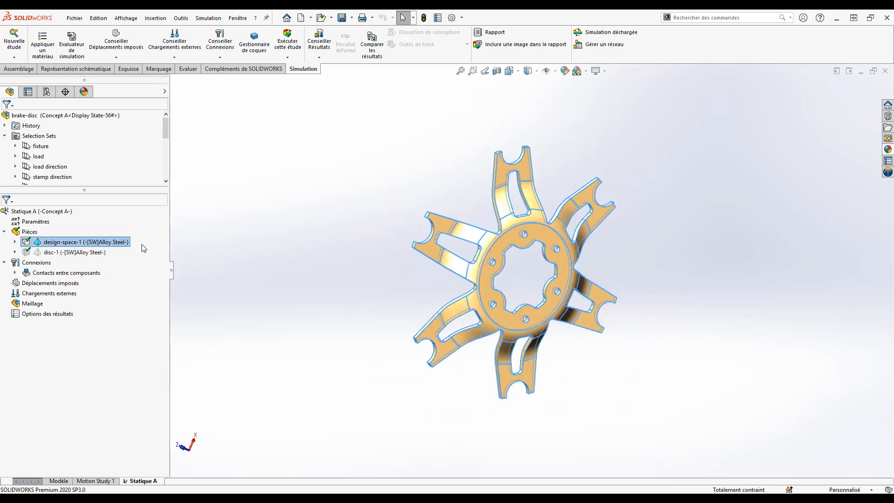
pyautogui.click(312, 235)
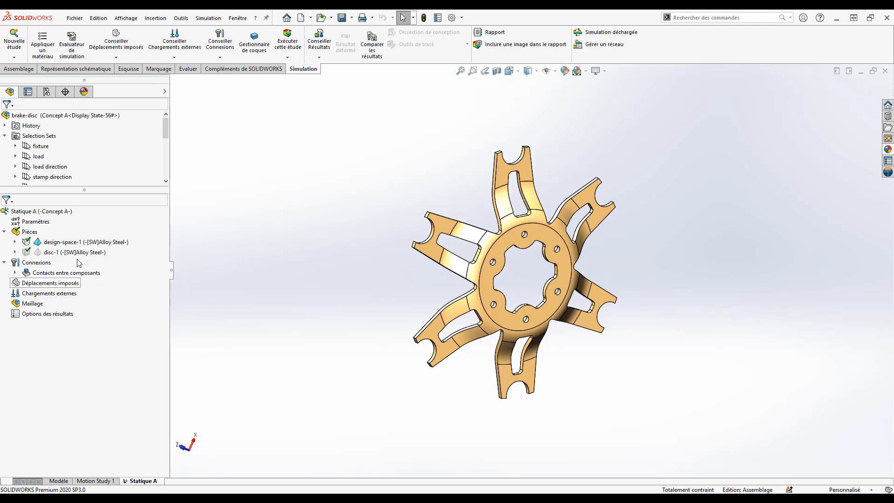
# - Check the material assigned to design-space-1 and close the material library without changing it
pyautogui.rightClick(98, 244)
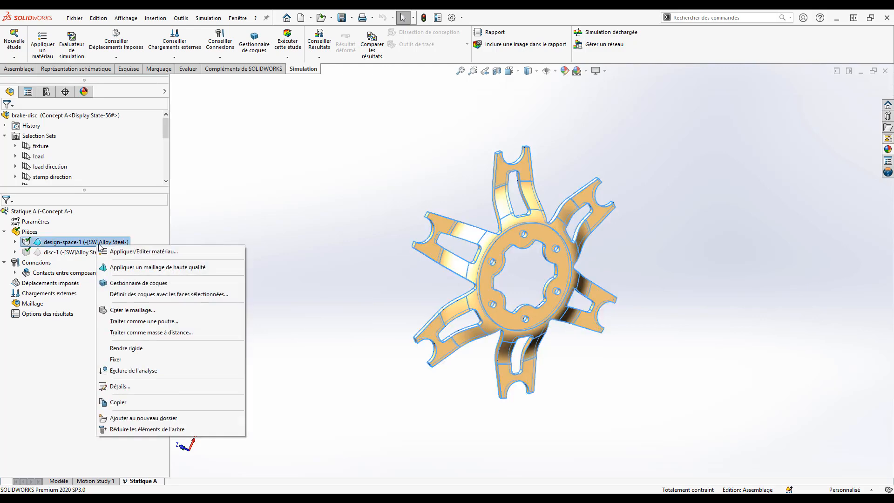
pyautogui.click(147, 252)
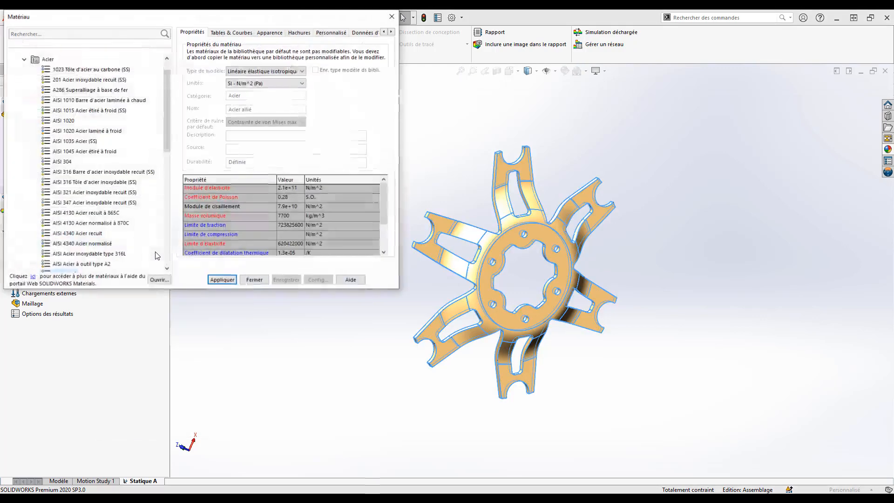
pyautogui.moveTo(168, 71)
pyautogui.mouseDown()
pyautogui.moveTo(171, 145)
pyautogui.moveTo(171, 73)
pyautogui.mouseUp()
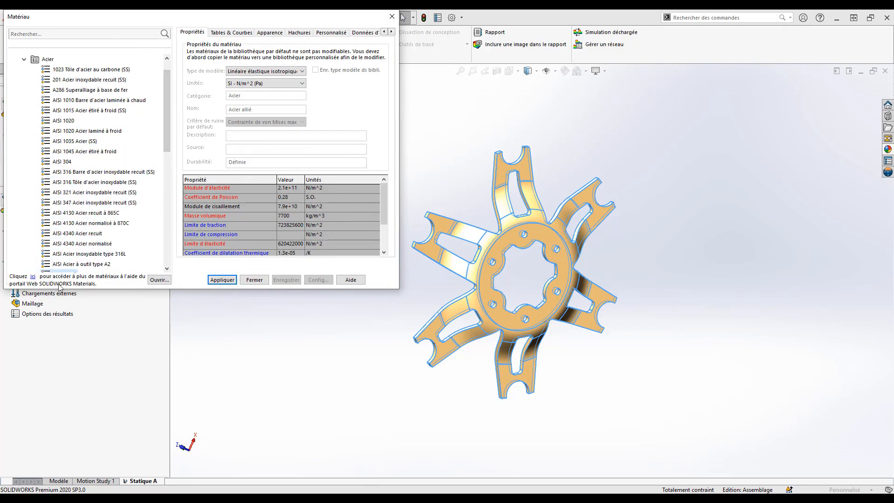
pyautogui.click(392, 16)
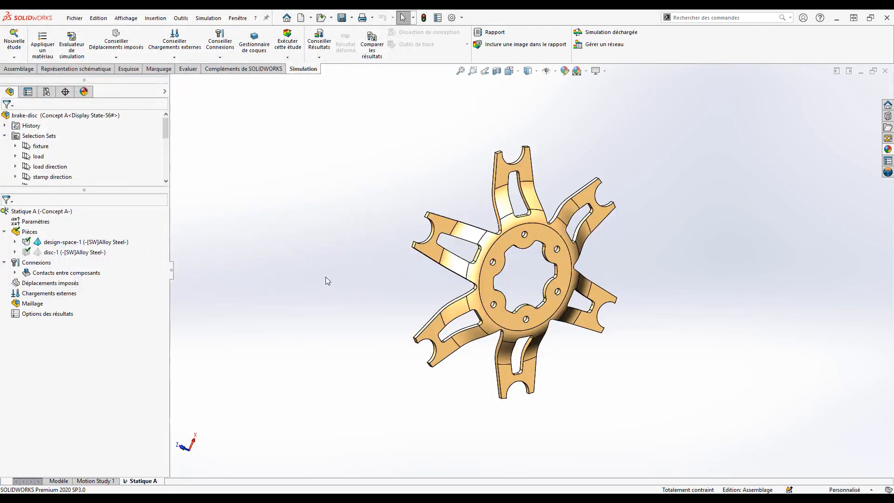
# - Apply a fixed hinge (Pivot fixe) to the six hub bolt-hole faces stored in the fixture selection set
pyautogui.scroll(-5, 487, 206)
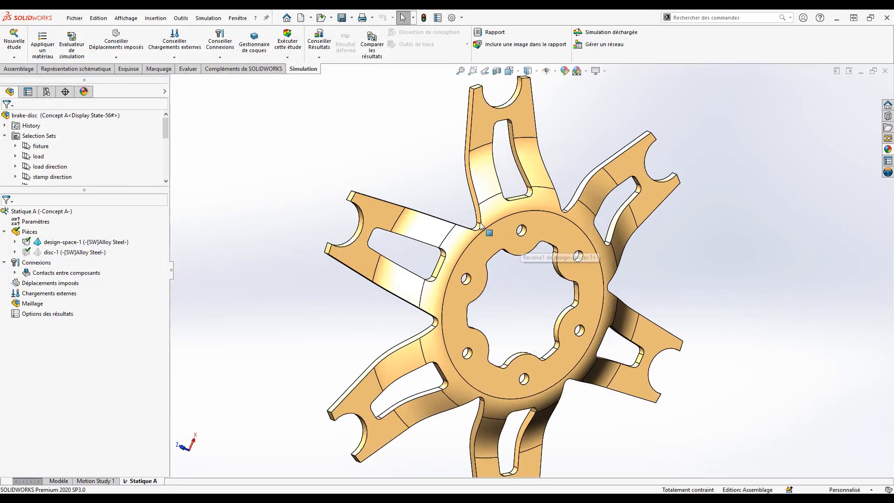
pyautogui.moveTo(488, 213); pyautogui.dragTo(501, 204, button='middle')
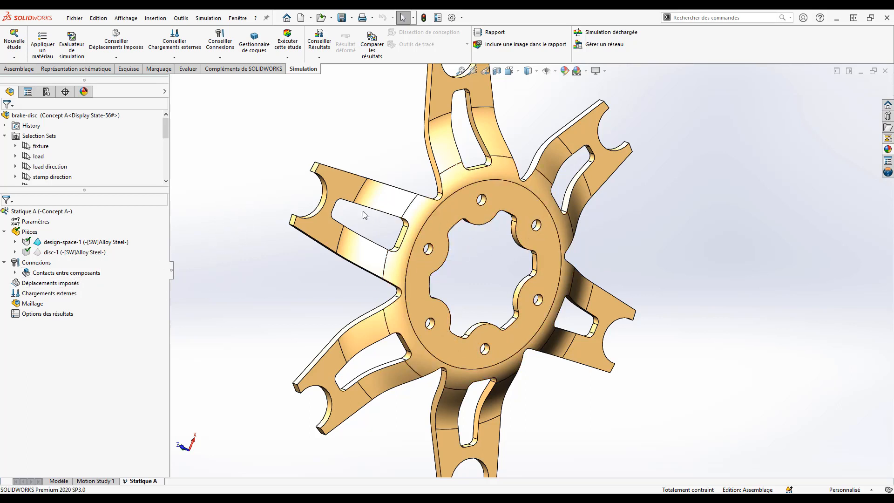
pyautogui.click(39, 147)
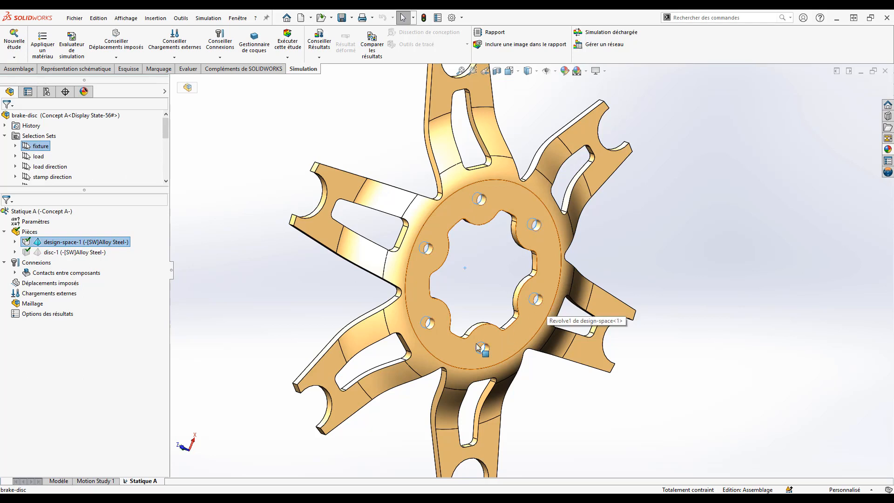
pyautogui.rightClick(43, 285)
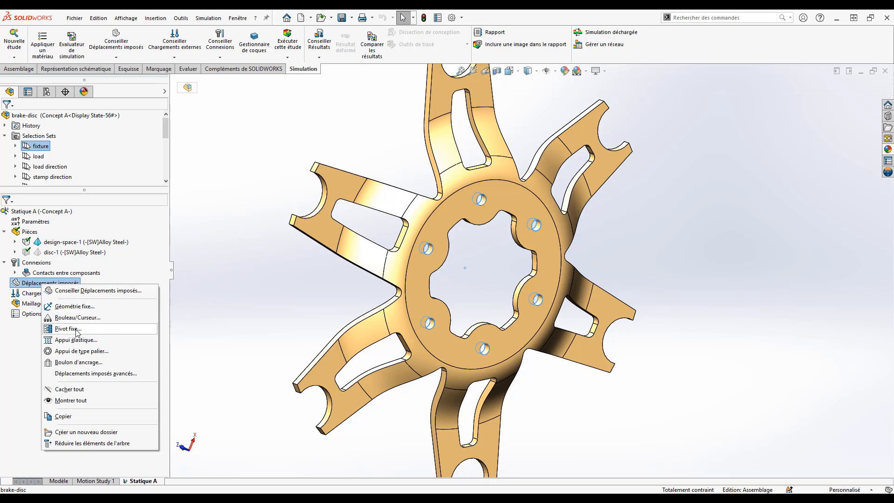
pyautogui.click(184, 336)
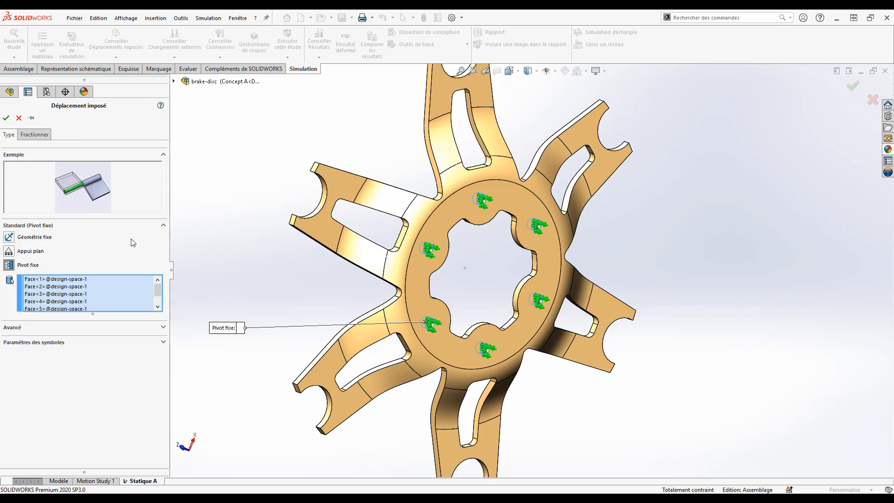
pyautogui.click(6, 118)
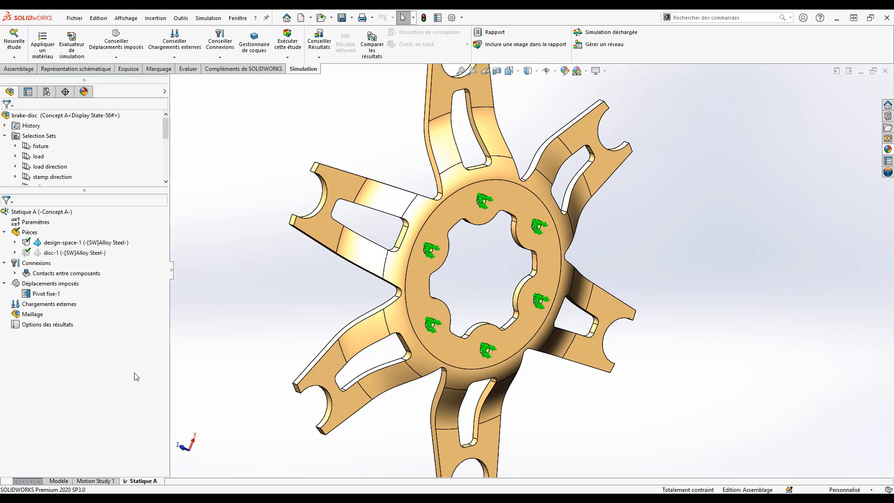
# - Define a torque (Couple) on the faces of the load selection set, using the small end face of one arm as the direction reference
pyautogui.keyDown('ctrl'); pyautogui.moveTo(389, 164); pyautogui.dragTo(403, 216, button='middle'); pyautogui.keyUp('ctrl')
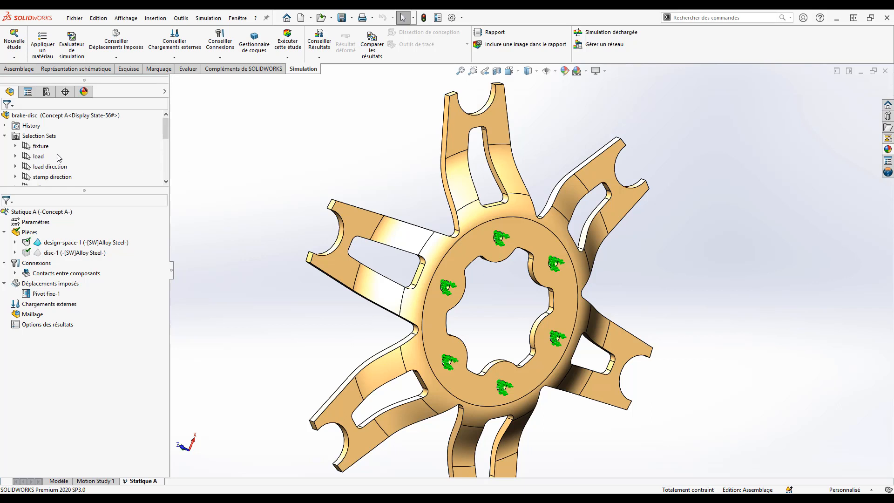
pyautogui.click(38, 156)
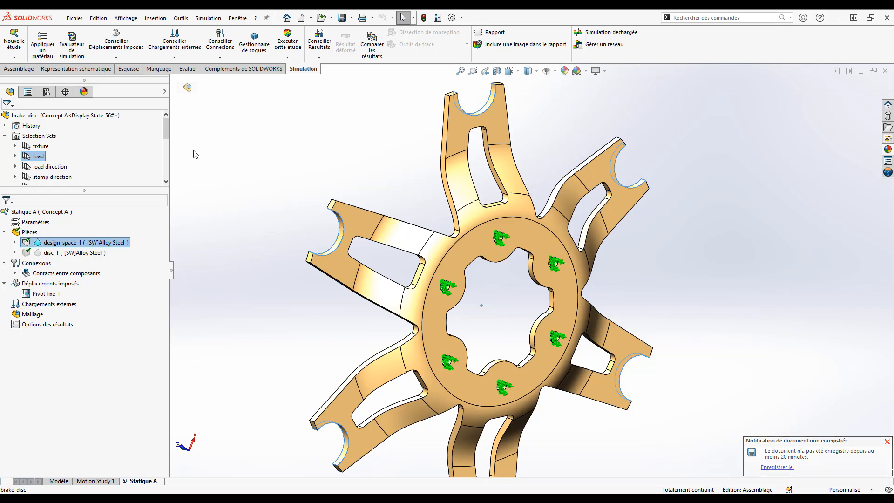
pyautogui.click(169, 58)
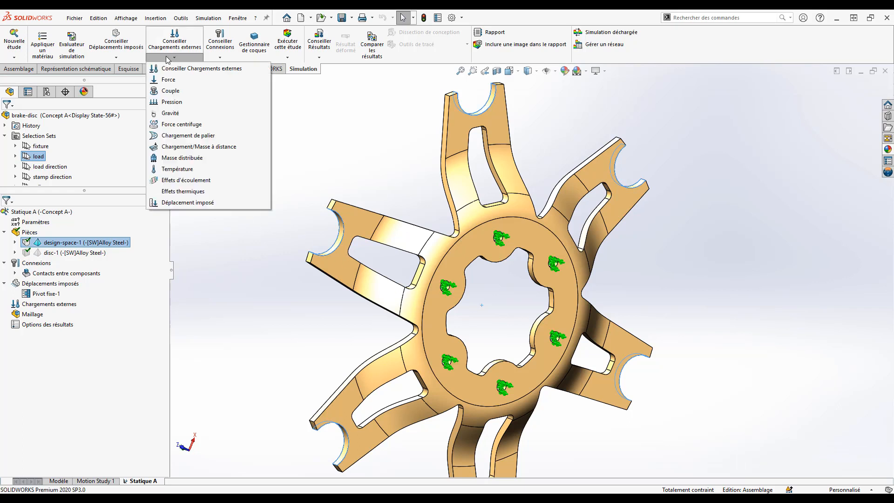
pyautogui.click(166, 80)
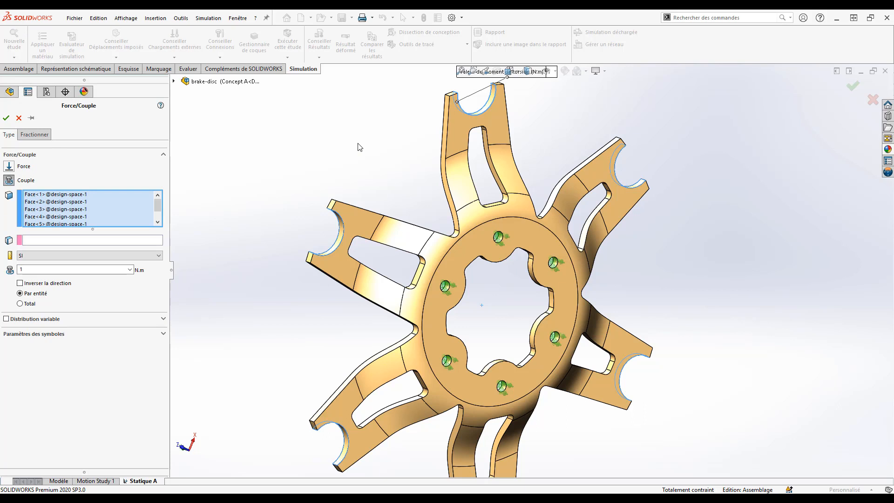
pyautogui.click(51, 240)
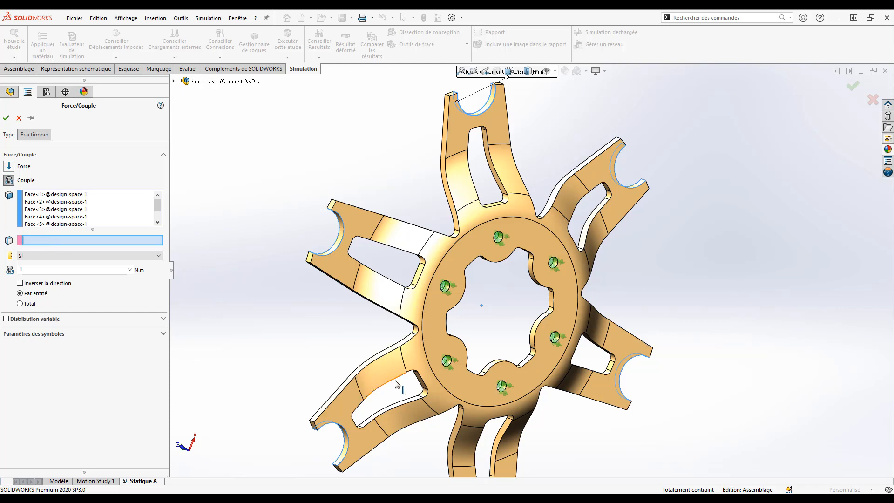
pyautogui.scroll(-5, 326, 201)
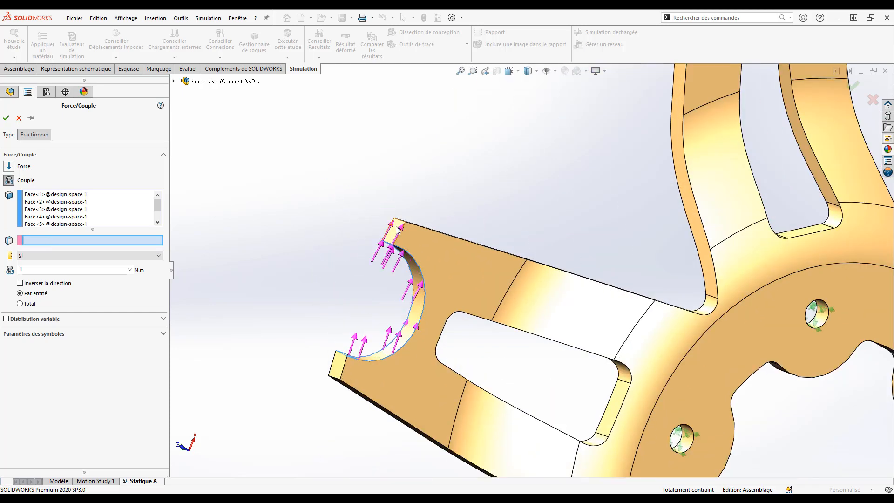
pyautogui.click(403, 231)
pyautogui.scroll(5, 498, 275)
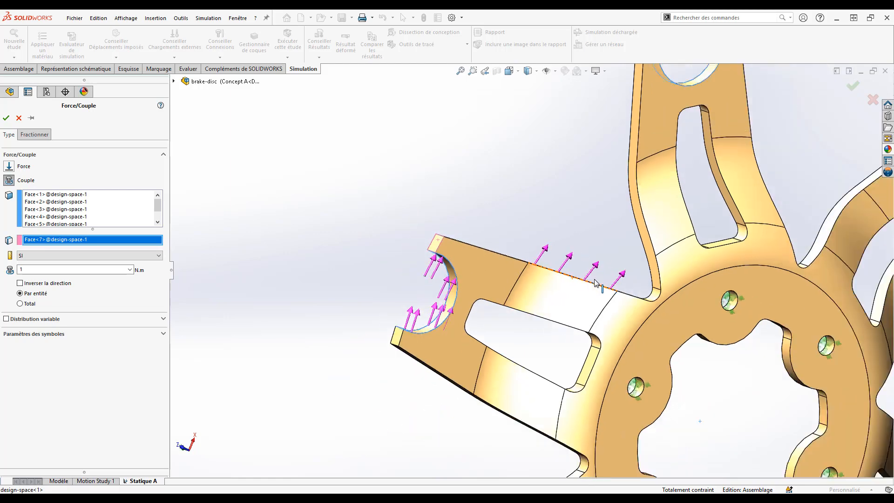
pyautogui.scroll(2, 631, 304)
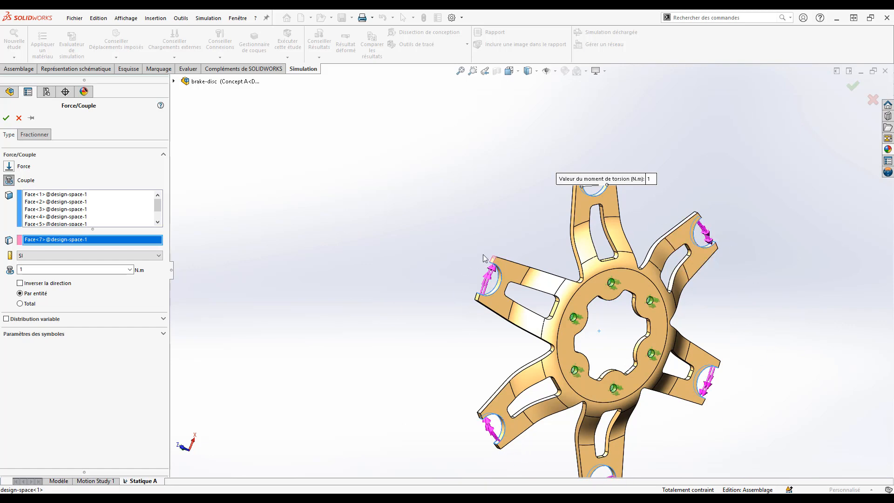
pyautogui.keyDown('ctrl'); pyautogui.moveTo(419, 202); pyautogui.dragTo(339, 163, button='middle'); pyautogui.keyUp('ctrl')
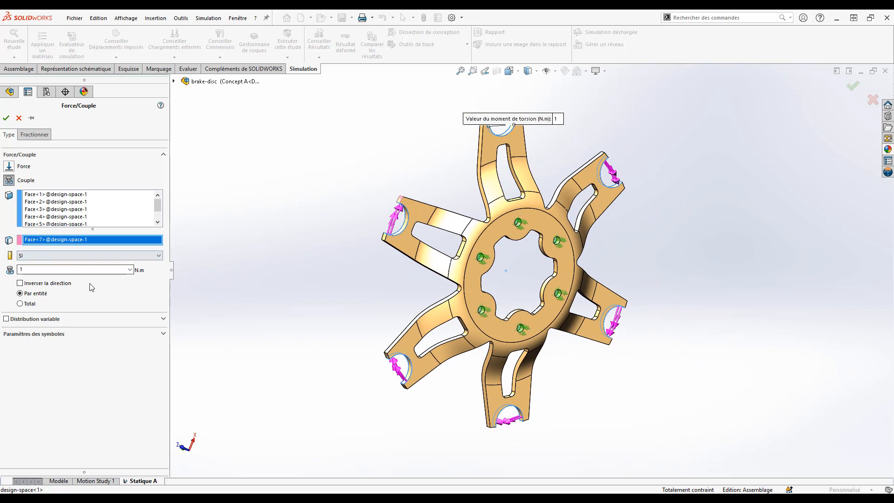
# - Set the torque to 40 N.m per entity and accept the load
pyautogui.click(28, 269)
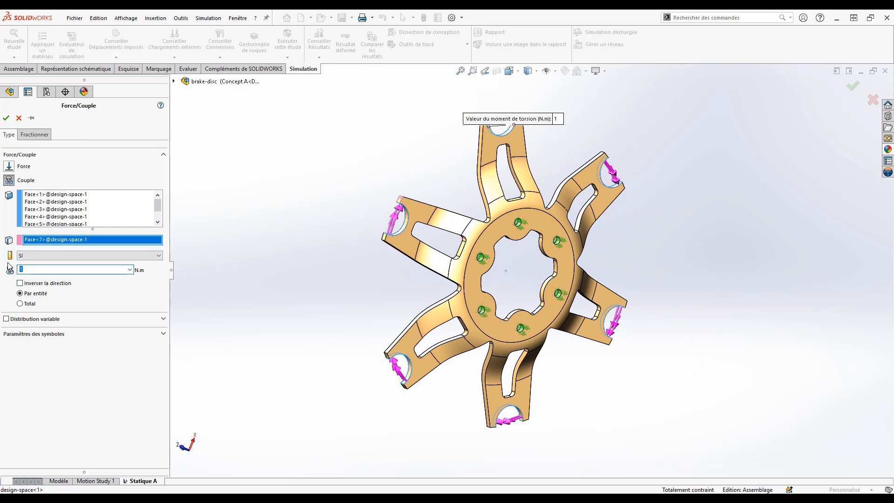
pyautogui.write('40')
pyautogui.click(6, 119)
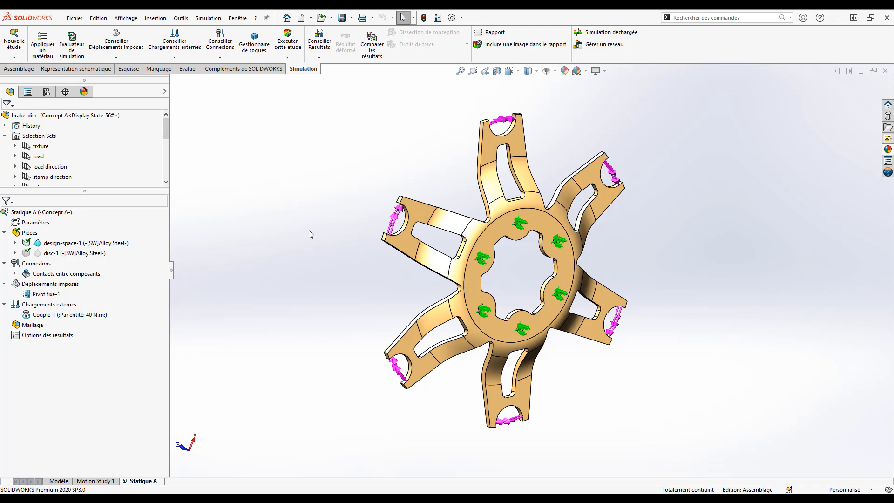
# - Mesh the study with curvature-based parameters at the finest density, a 1.5 mm maximum element size and a 1.5 growth ratio
pyautogui.click(31, 328)
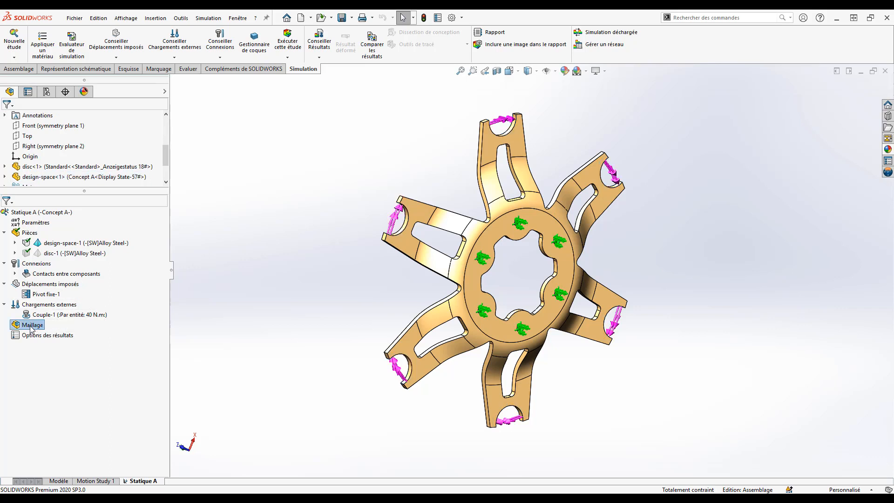
pyautogui.rightClick(31, 327)
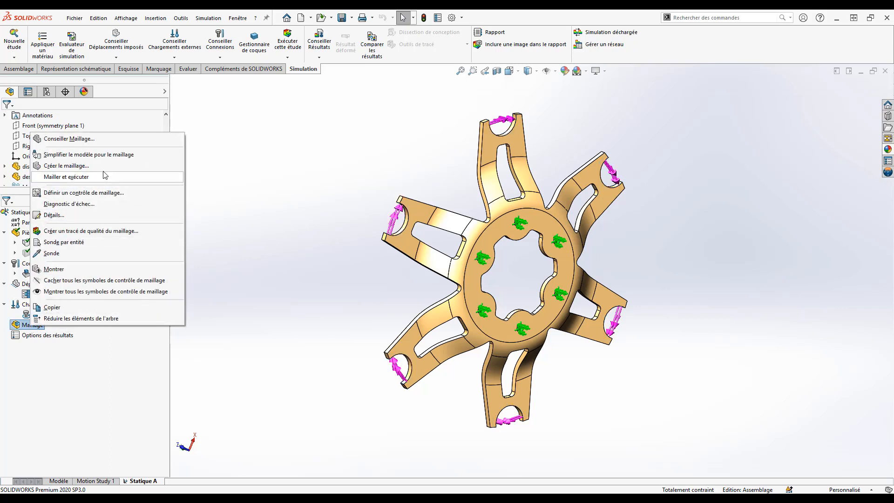
pyautogui.click(178, 182)
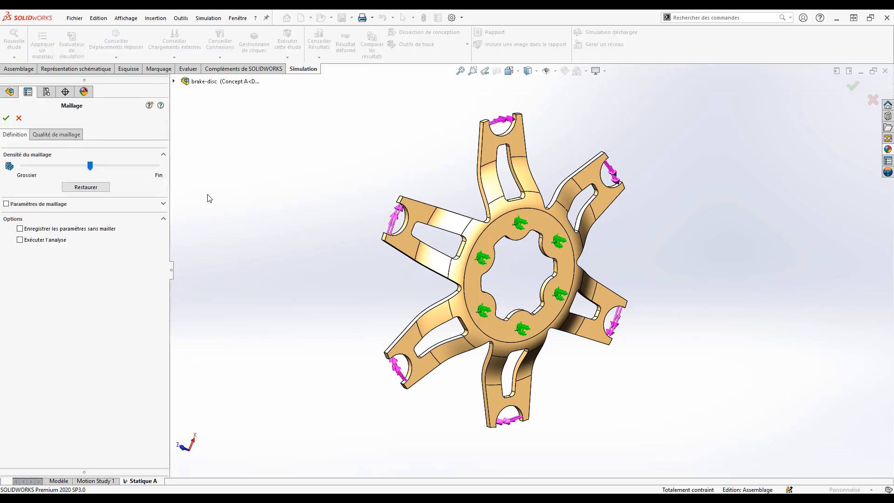
pyautogui.click(76, 206)
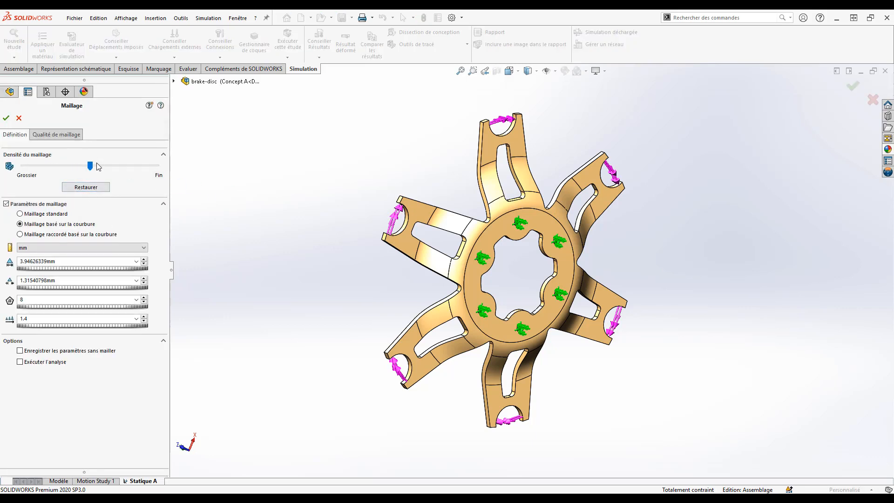
pyautogui.moveTo(90, 165); pyautogui.dragTo(158, 168)
pyautogui.doubleClick(85, 260)
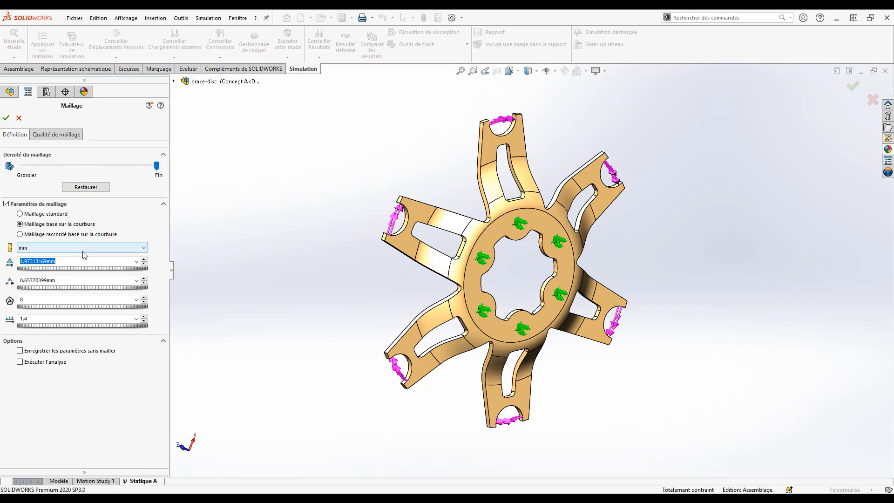
pyautogui.write('1.5')
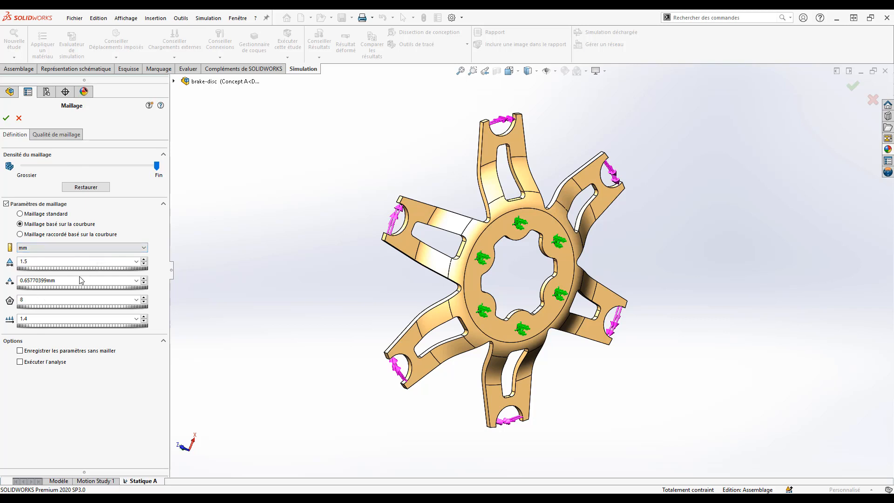
pyautogui.press('Return')
pyautogui.doubleClick(50, 319)
pyautogui.write('1.5')
pyautogui.click(6, 119)
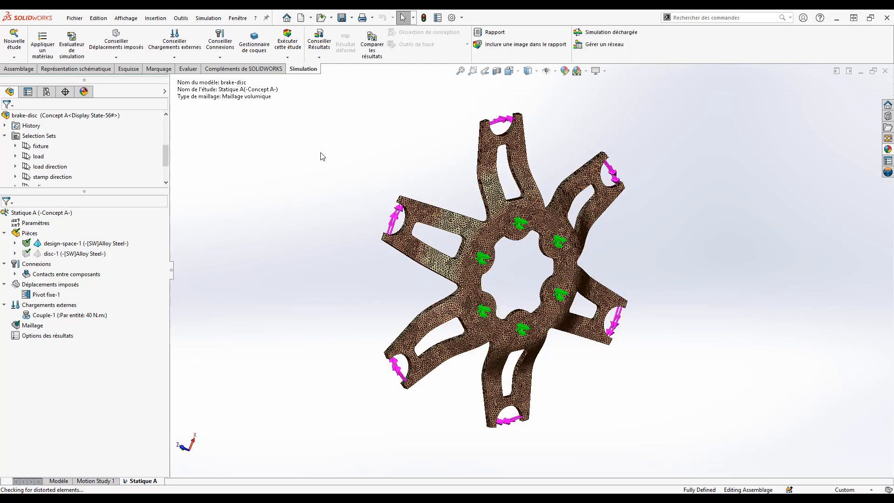
# - Examine the element size across the arms and side faces of the meshed carrier
pyautogui.scroll(-3, 496, 217)
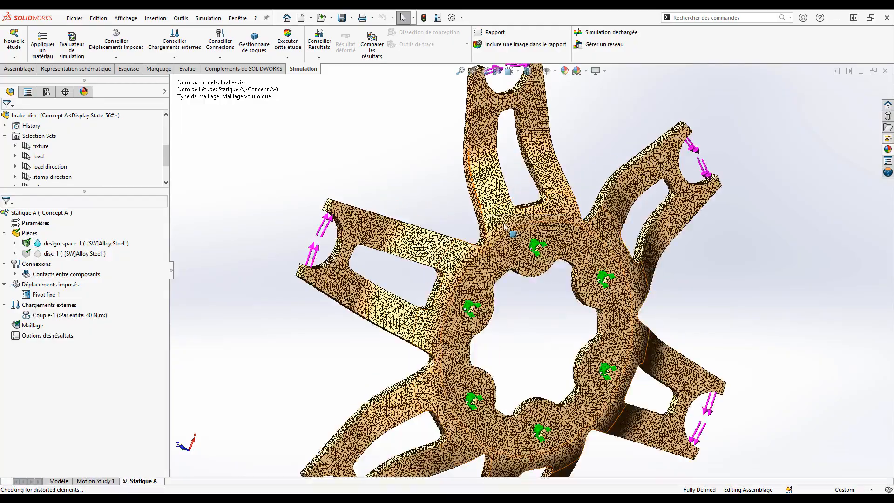
pyautogui.scroll(-3, 498, 229)
pyautogui.scroll(-3, 498, 230)
pyautogui.moveTo(498, 230); pyautogui.dragTo(489, 160, button='middle')
pyautogui.keyDown('ctrl'); pyautogui.moveTo(534, 260); pyautogui.dragTo(483, 267, button='middle'); pyautogui.keyUp('ctrl')
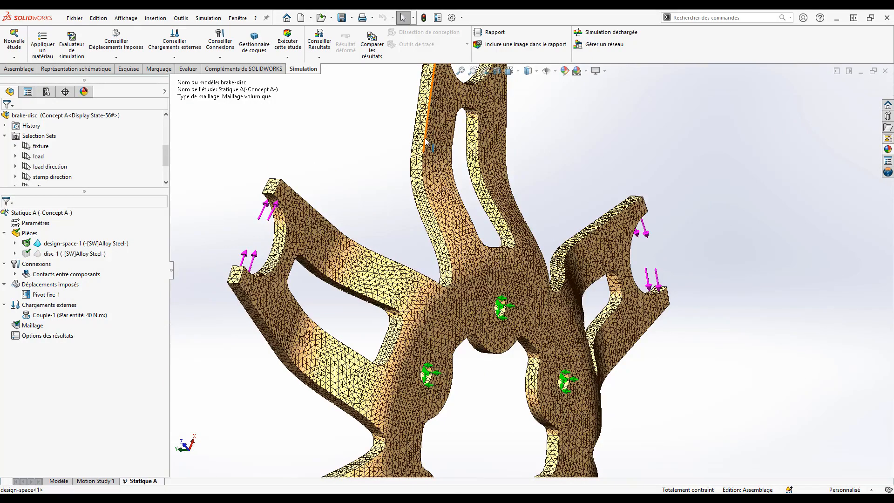
pyautogui.scroll(-5, 426, 131)
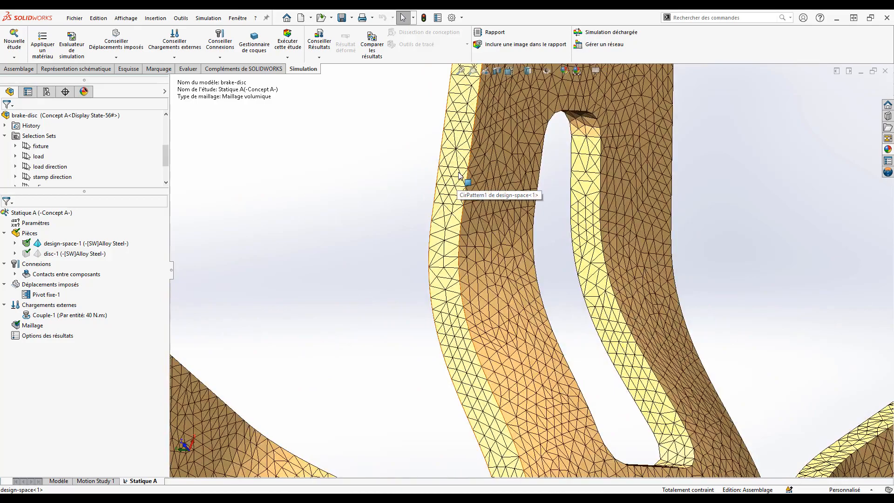
pyautogui.scroll(6, 468, 194)
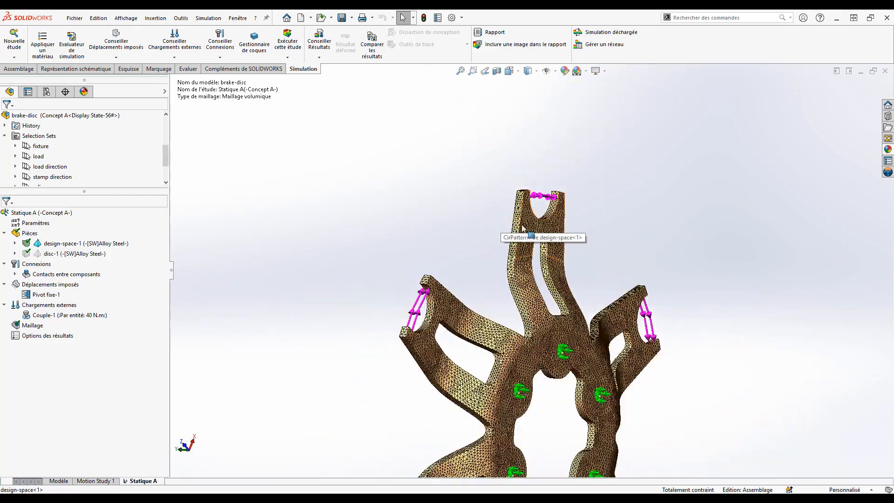
# - Inspect the mesh density at the fillets between the arms and in the arm slots near the hub
pyautogui.keyDown('ctrl'); pyautogui.moveTo(521, 226); pyautogui.dragTo(473, 157, button='middle'); pyautogui.keyUp('ctrl')
pyautogui.moveTo(516, 278); pyautogui.dragTo(478, 284, button='middle')
pyautogui.scroll(-5, 477, 283)
pyautogui.scroll(-4, 502, 288)
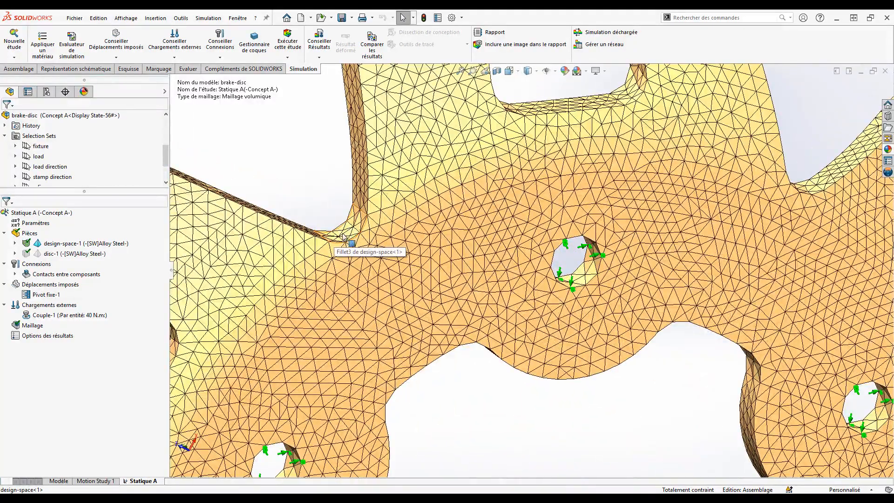
pyautogui.click(343, 235)
pyautogui.scroll(4, 540, 242)
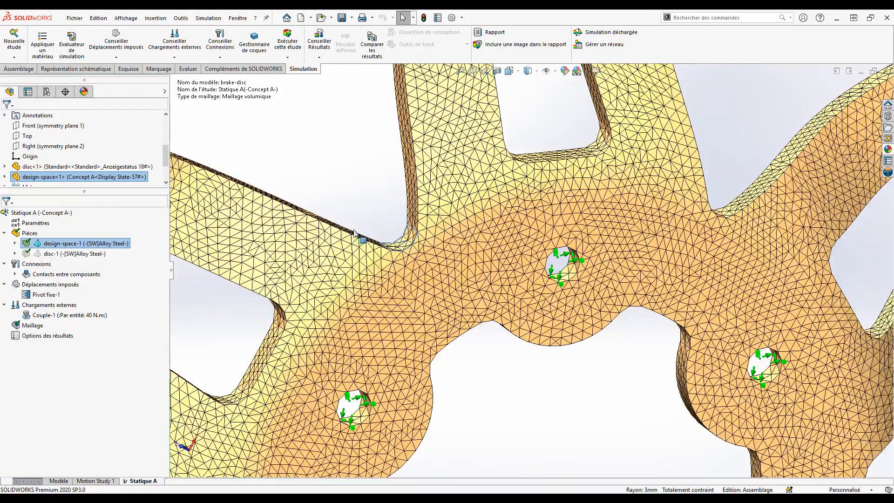
pyautogui.moveTo(544, 183); pyautogui.dragTo(578, 179, button='middle')
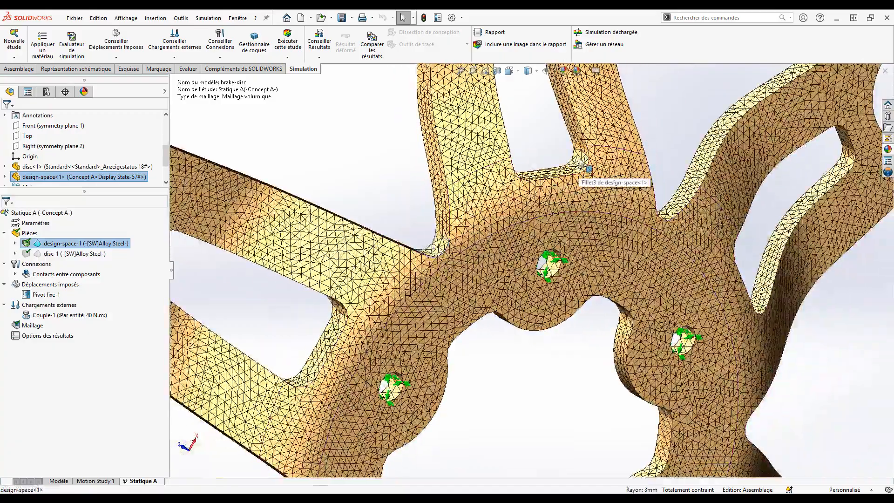
pyautogui.moveTo(673, 227)
pyautogui.mouseDown(button='middle')
pyautogui.moveTo(656, 219)
pyautogui.moveTo(665, 222)
pyautogui.mouseUp(button='middle')
pyautogui.scroll(5, 466, 279)
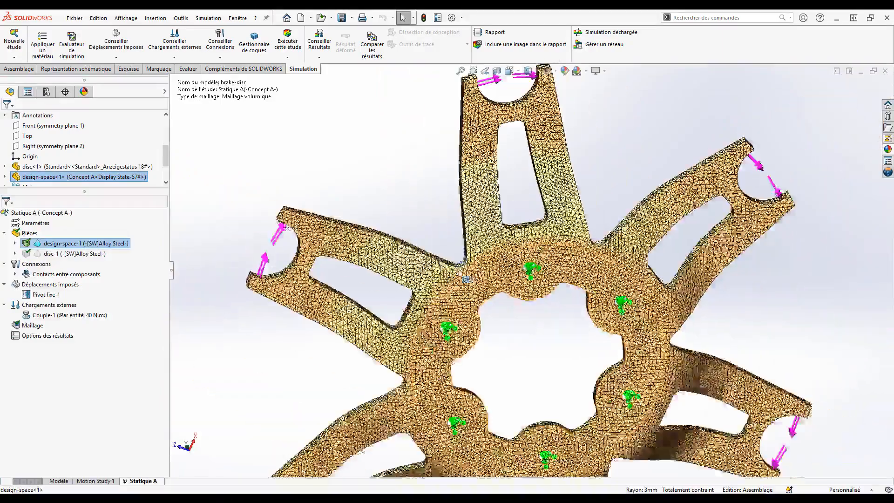
pyautogui.scroll(3, 466, 280)
pyautogui.moveTo(466, 280); pyautogui.dragTo(447, 240, button='middle')
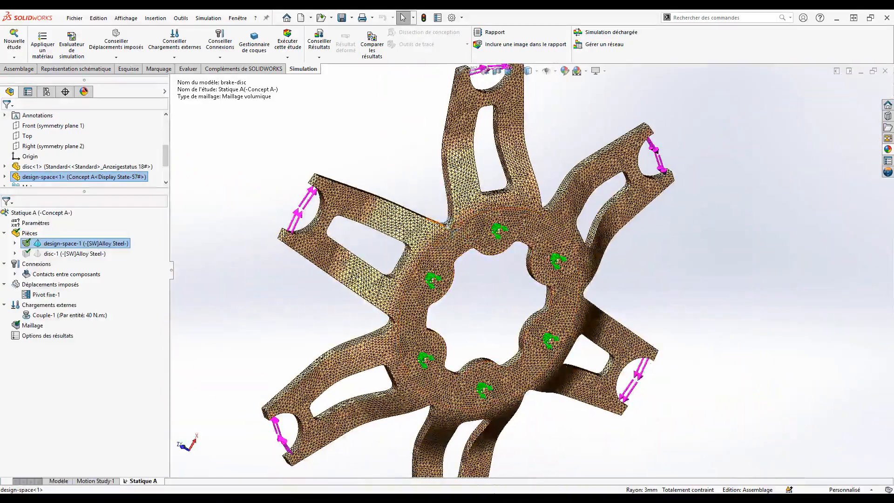
# - Define a mesh control on only the refine selection set's faces, with a 0.30 mm element size and a 1.5 ratio
pyautogui.click(31, 326)
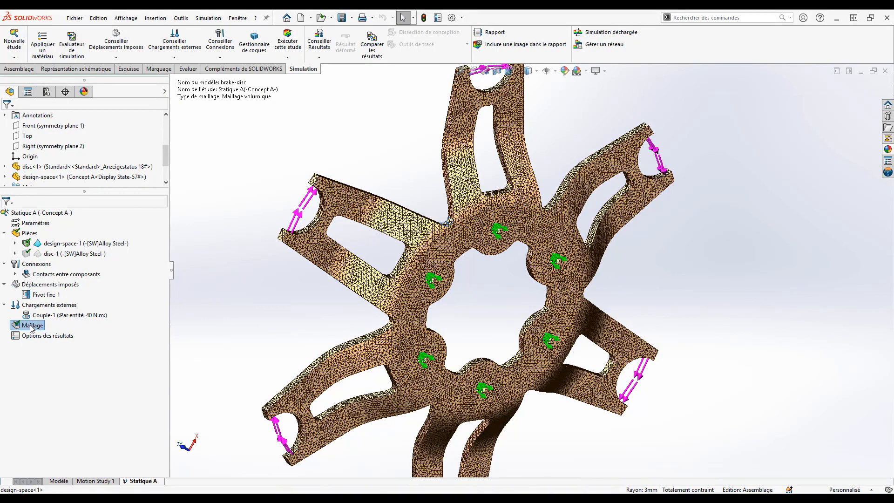
pyautogui.rightClick(30, 328)
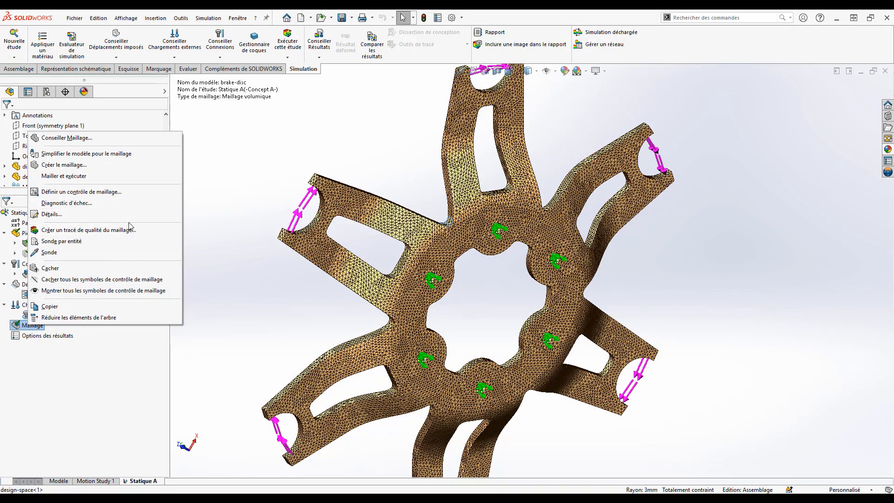
pyautogui.click(145, 192)
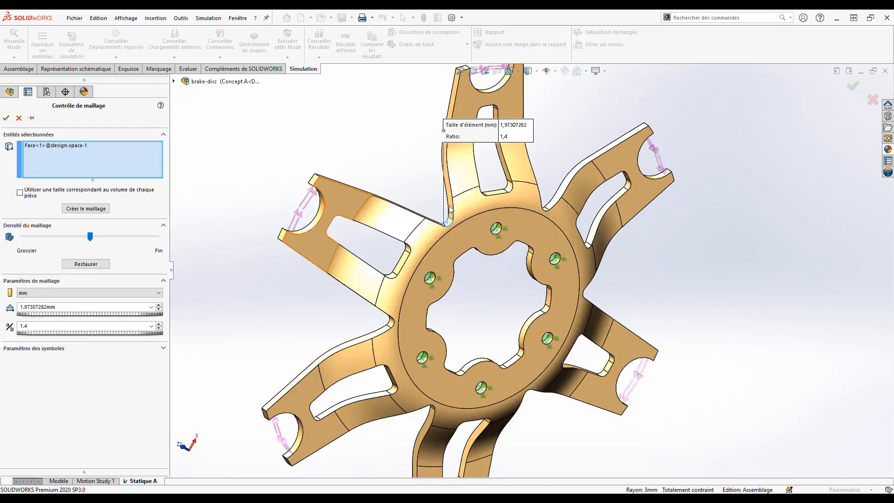
pyautogui.click(39, 146)
pyautogui.press('Delete')
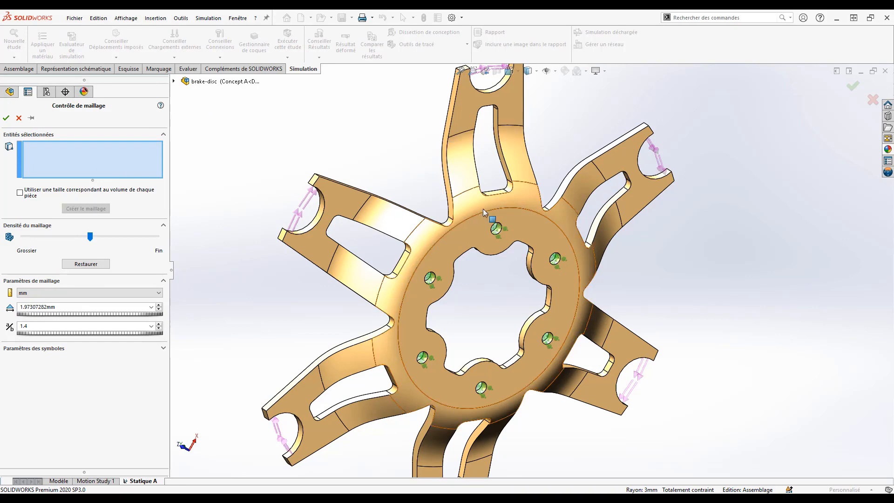
pyautogui.click(174, 82)
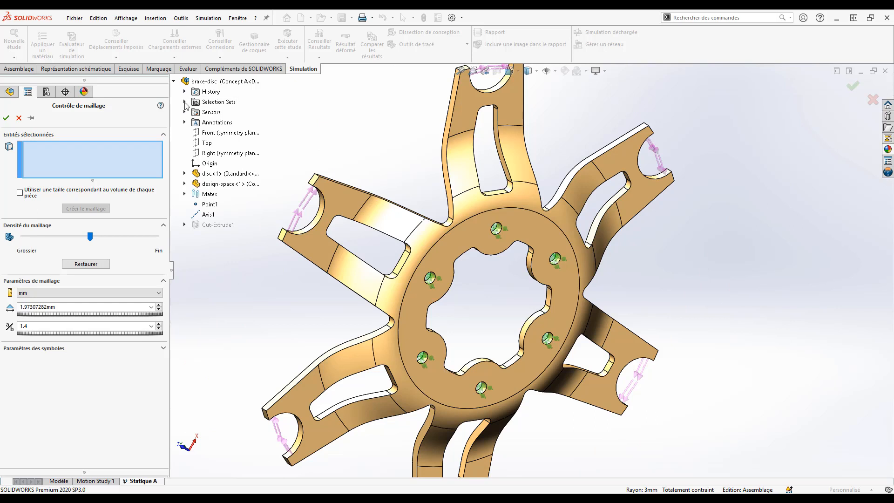
pyautogui.click(185, 101)
pyautogui.click(219, 152)
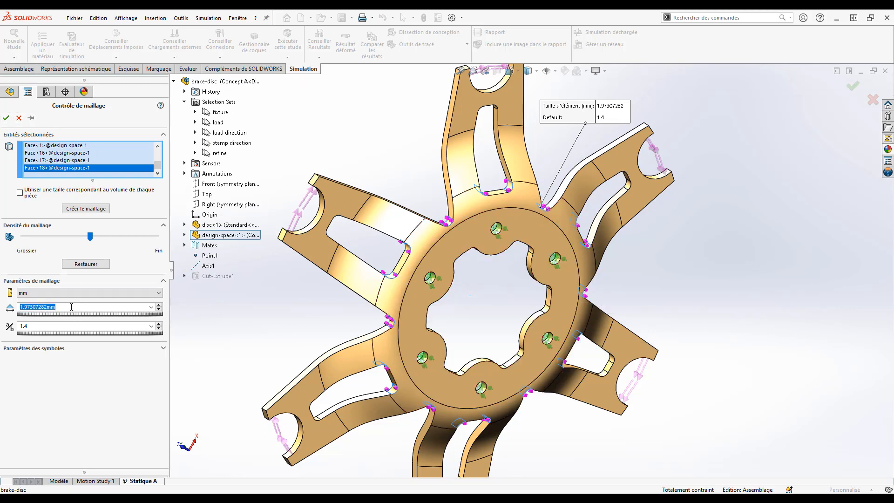
pyautogui.click(51, 326)
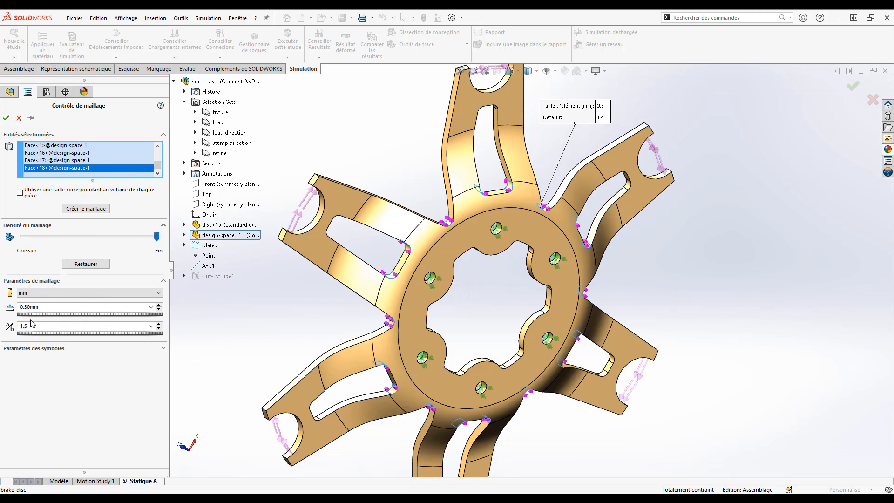
pyautogui.click(6, 119)
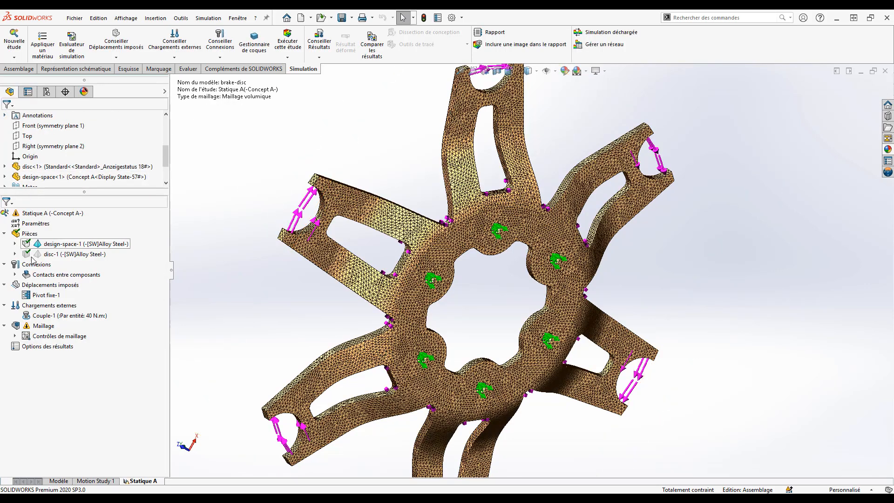
# - Regenerate the mesh with the mesh control applied and hide all mesh control symbols
pyautogui.rightClick(38, 328)
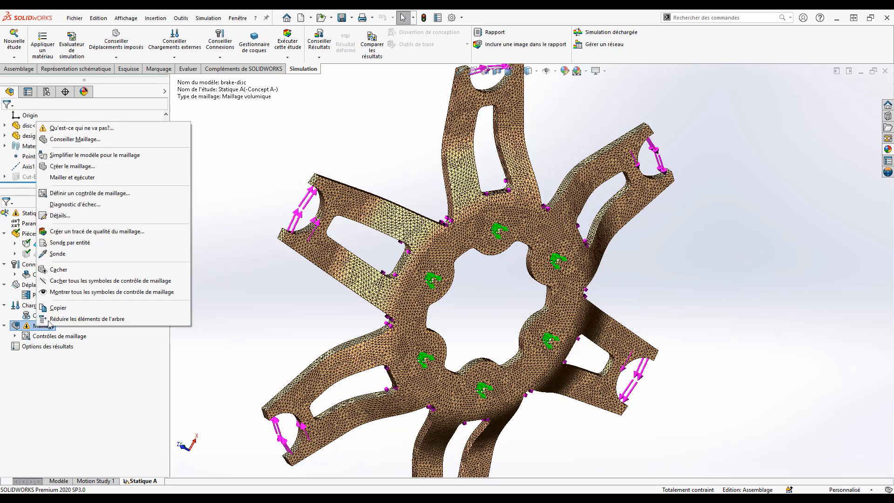
pyautogui.click(79, 166)
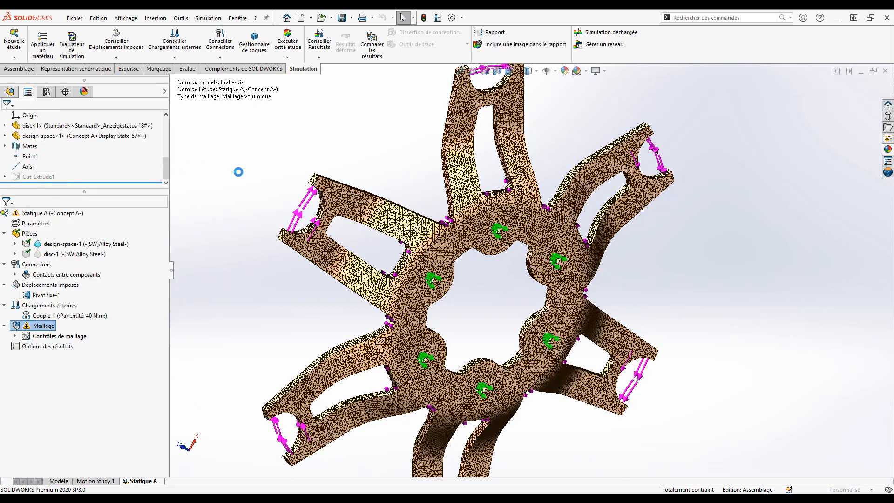
pyautogui.click(6, 119)
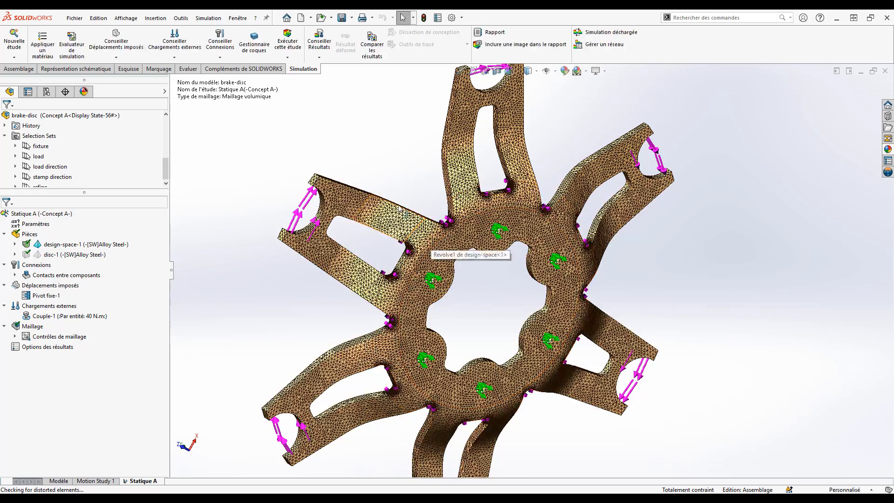
pyautogui.click(31, 327)
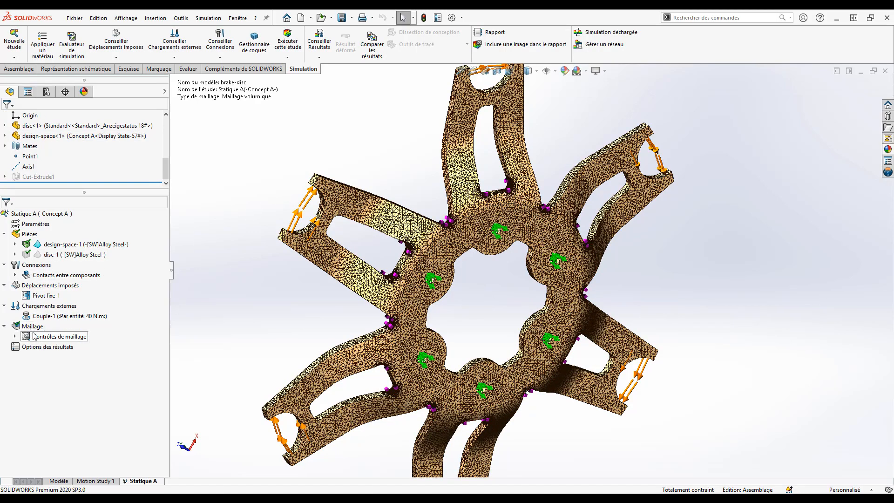
pyautogui.rightClick(33, 328)
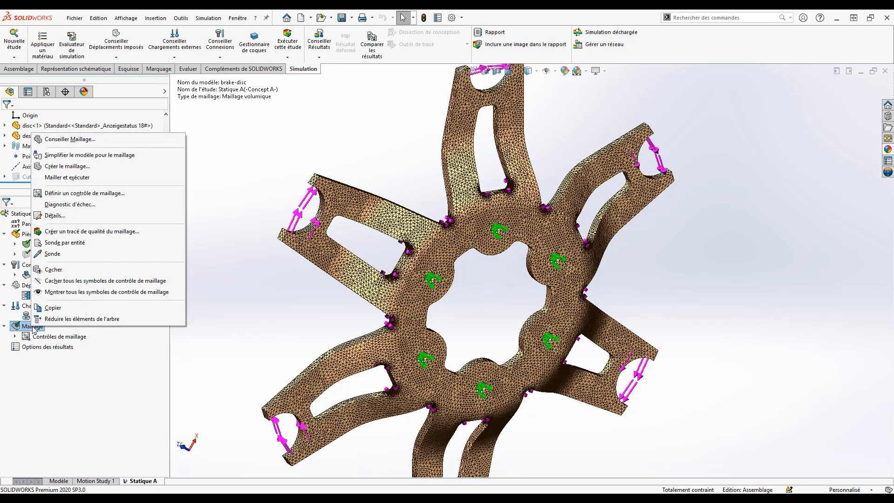
pyautogui.click(93, 281)
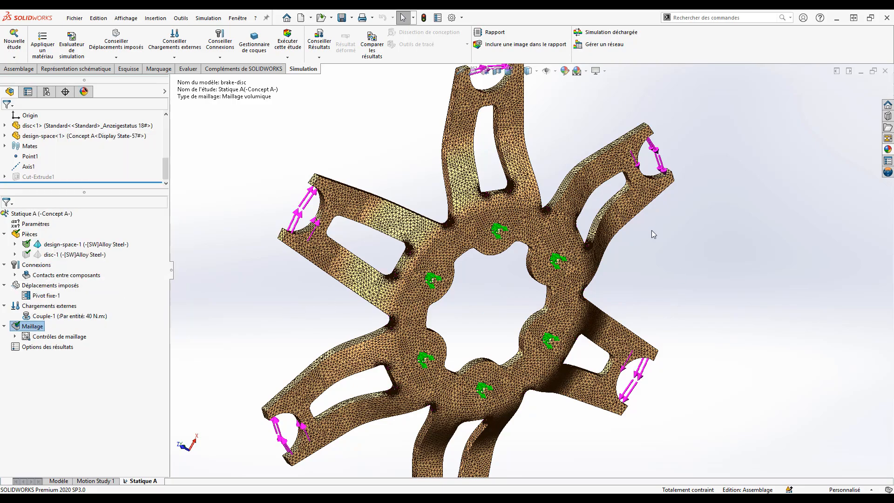
# - Examine the locally refined mesh at the fillets around the arm roots and slots
pyautogui.moveTo(632, 221)
pyautogui.mouseDown(button='middle')
pyautogui.moveTo(648, 235)
pyautogui.moveTo(619, 199)
pyautogui.moveTo(614, 206)
pyautogui.moveTo(637, 214)
pyautogui.mouseUp(button='middle')
pyautogui.scroll(-3, 531, 195)
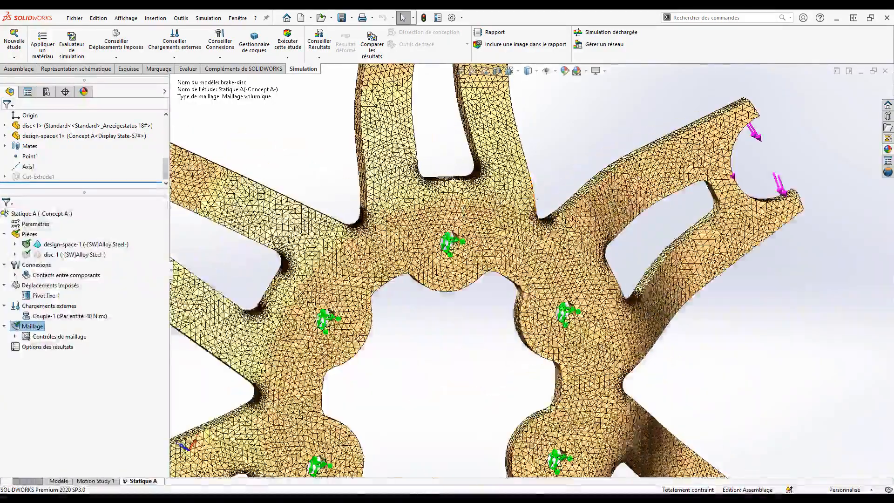
pyautogui.scroll(-4, 380, 210)
pyautogui.scroll(-1, 366, 233)
pyautogui.moveTo(367, 266); pyautogui.dragTo(383, 283, button='middle')
pyautogui.scroll(3, 457, 288)
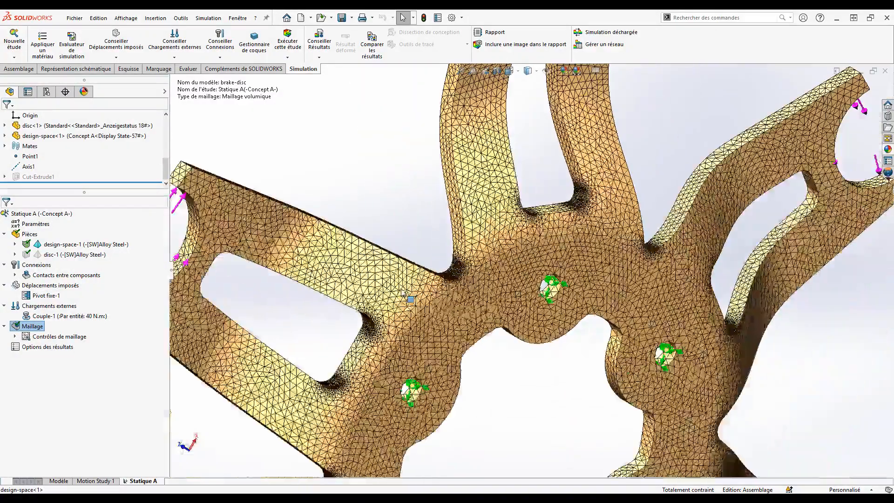
pyautogui.scroll(5, 466, 290)
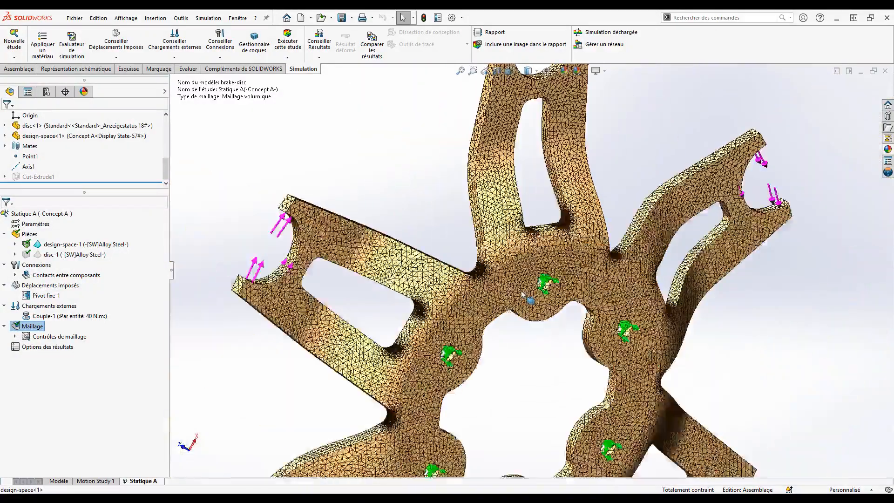
pyautogui.moveTo(509, 294); pyautogui.dragTo(477, 205, button='middle')
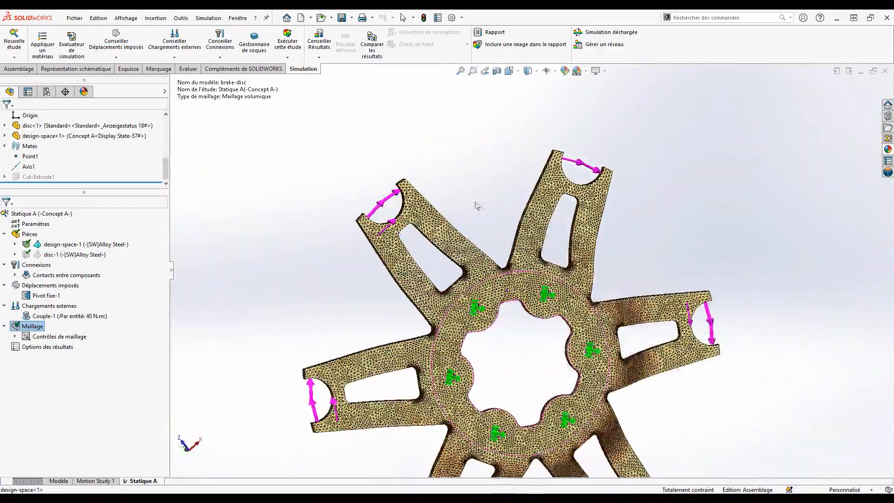
# - Run the Statique A study
pyautogui.click(292, 43)
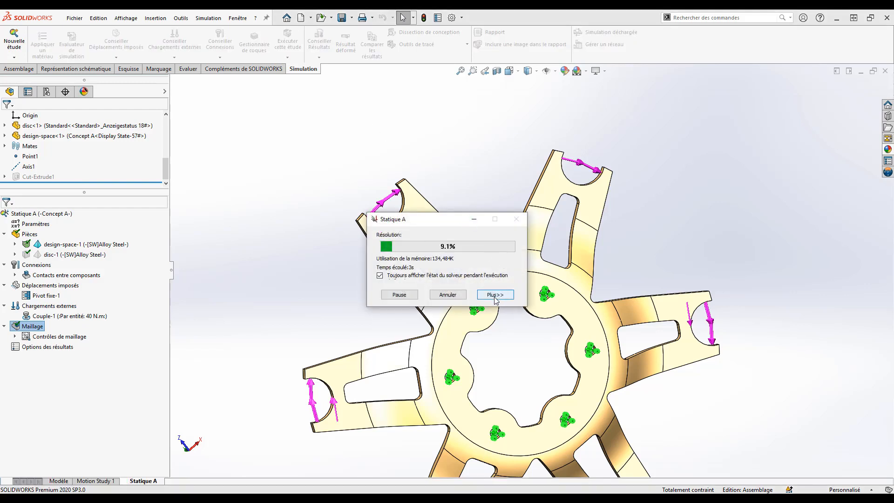
# - Move the solver progress window clear of the carrier and expand its solution details
pyautogui.moveTo(410, 218); pyautogui.dragTo(364, 84)
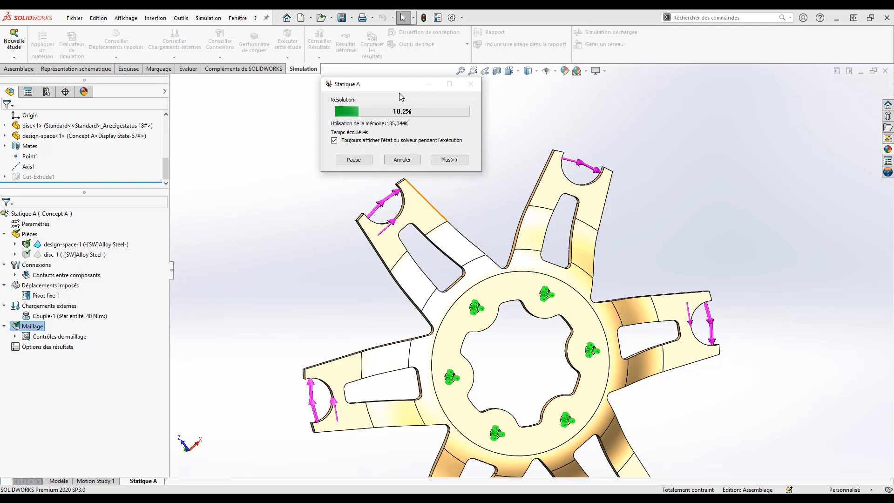
pyautogui.click(450, 160)
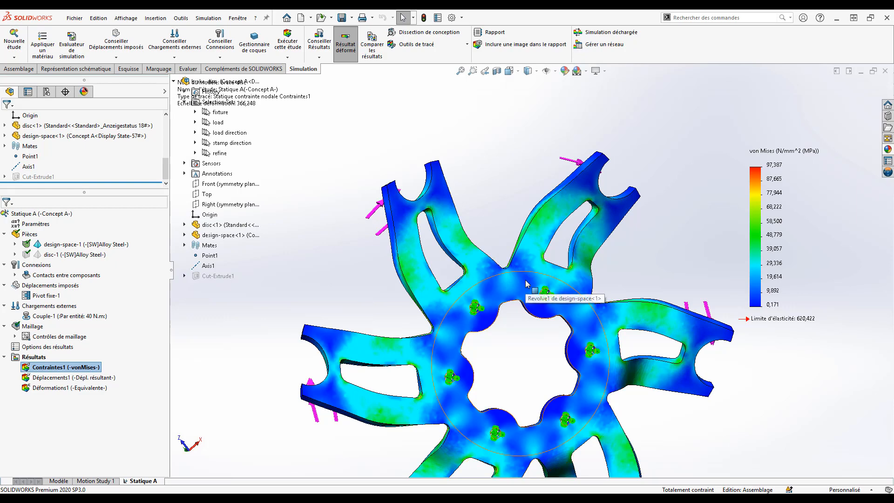
# - Examine the von Mises stress distribution over the deformed carrier arms and at the fillets around the arm roots and slots
pyautogui.moveTo(521, 282); pyautogui.dragTo(445, 232, button='middle')
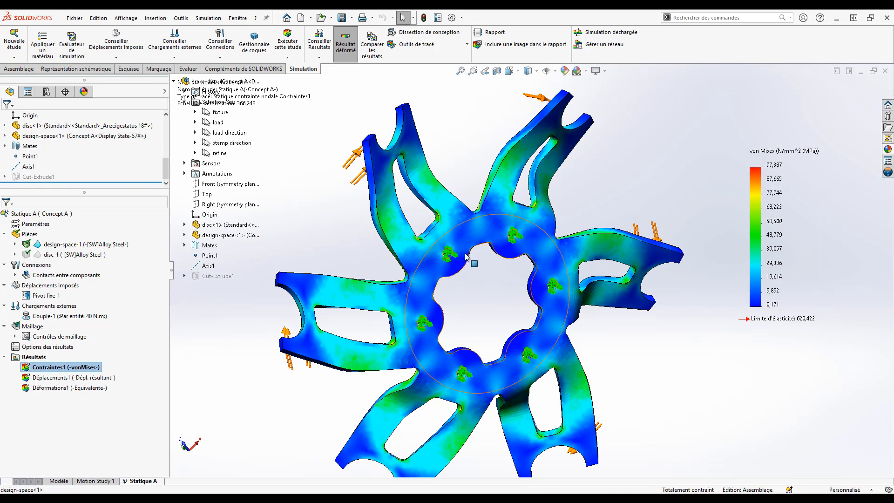
pyautogui.click(174, 81)
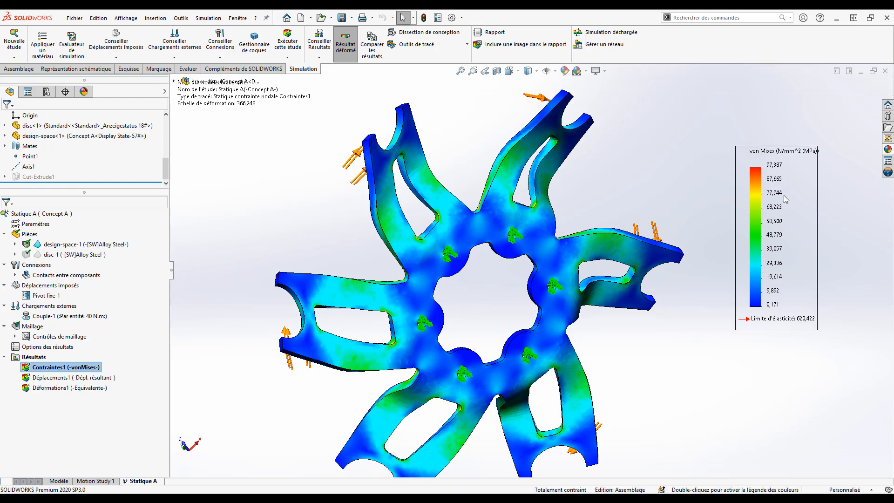
pyautogui.keyDown('ctrl'); pyautogui.moveTo(533, 220); pyautogui.dragTo(583, 233, button='middle'); pyautogui.keyUp('ctrl')
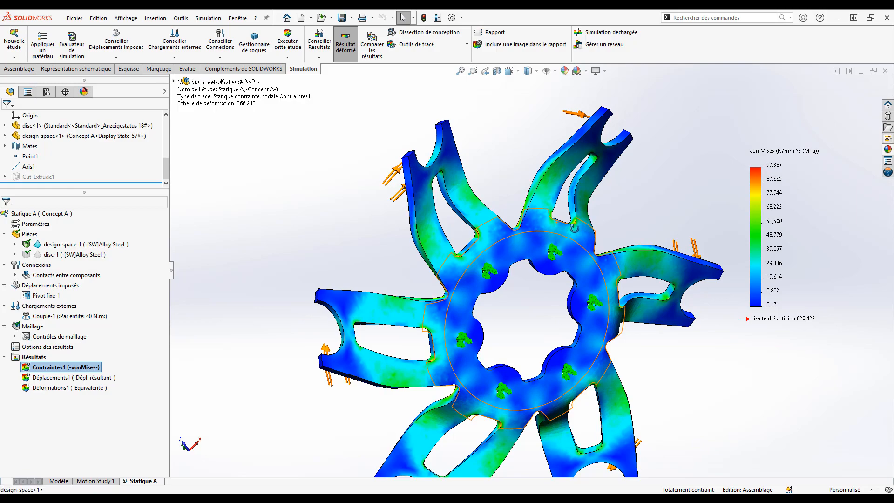
pyautogui.moveTo(578, 226); pyautogui.dragTo(571, 229, button='middle')
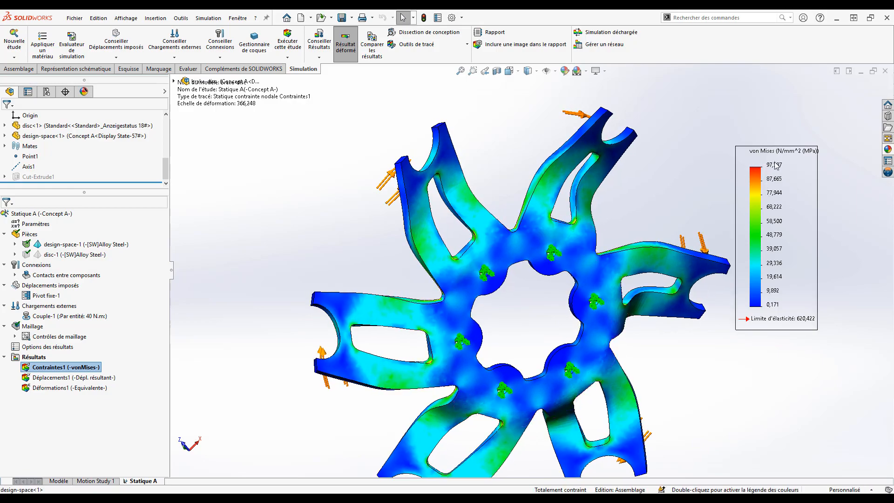
pyautogui.scroll(-4, 529, 238)
pyautogui.scroll(-6, 530, 238)
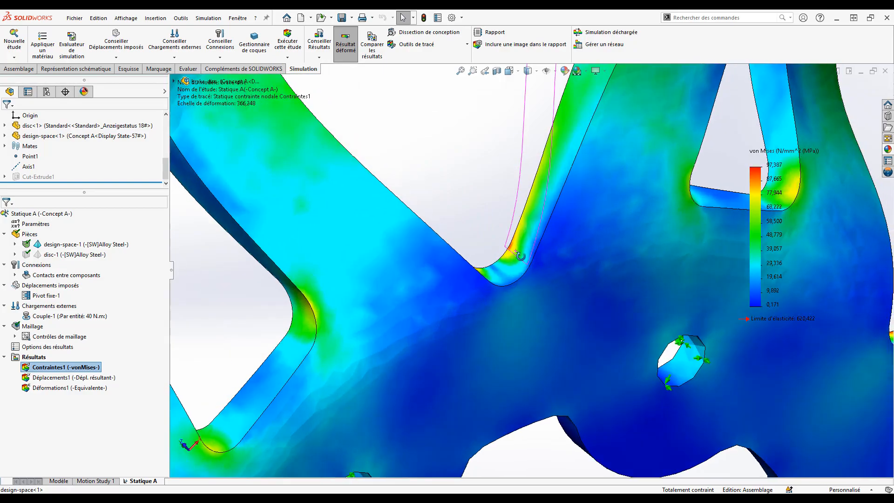
pyautogui.moveTo(520, 256); pyautogui.dragTo(769, 195, button='middle')
pyautogui.scroll(10, 512, 266)
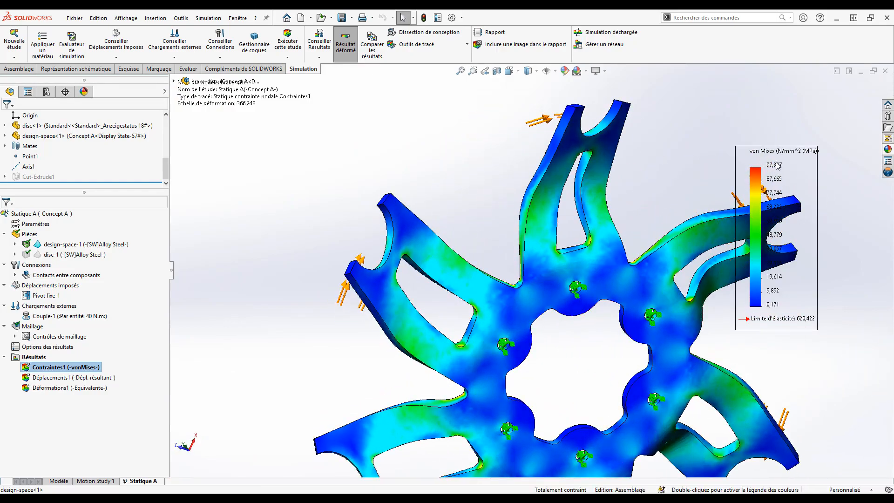
# - Show the maximum annotation on the Contraintes1 von Mises plot and move its label away from the stress peak
pyautogui.keyDown('ctrl'); pyautogui.moveTo(461, 340); pyautogui.dragTo(418, 279, button='middle'); pyautogui.keyUp('ctrl')
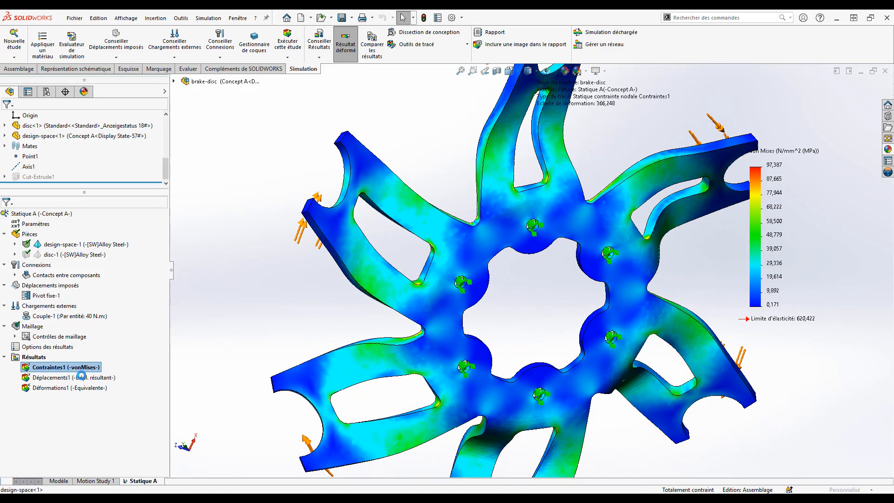
pyautogui.click(58, 135)
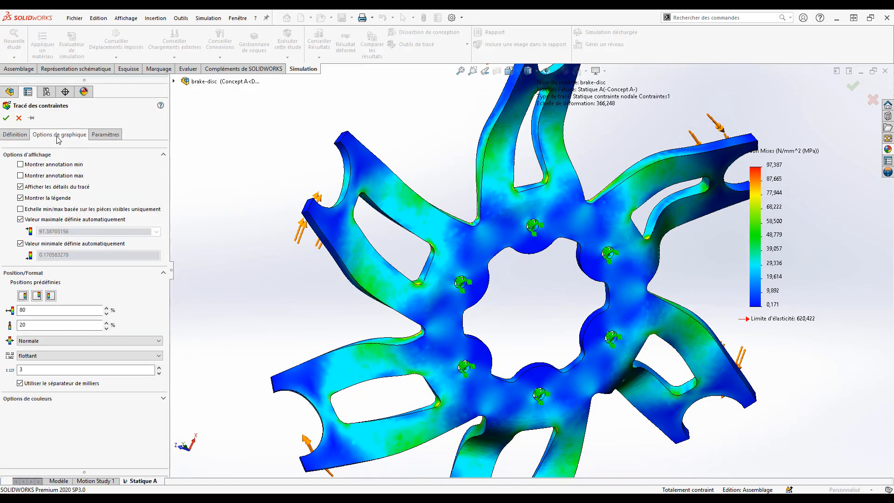
pyautogui.click(36, 176)
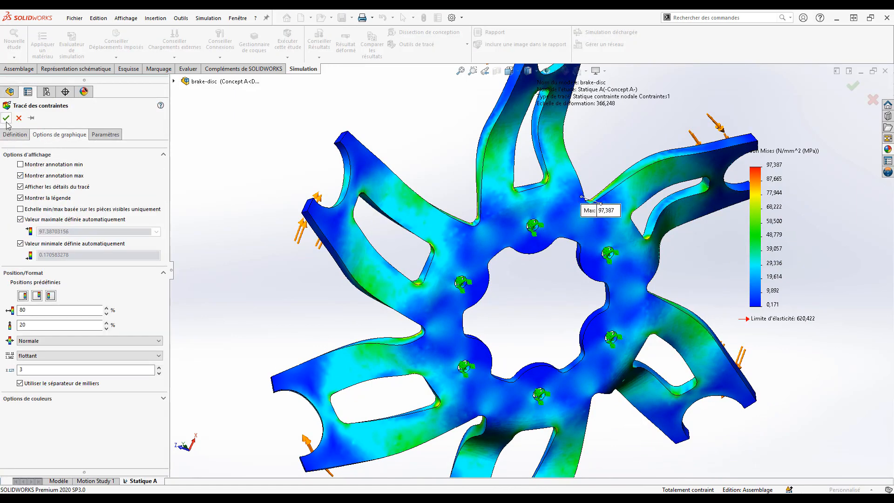
pyautogui.moveTo(541, 223); pyautogui.dragTo(523, 219, button='middle')
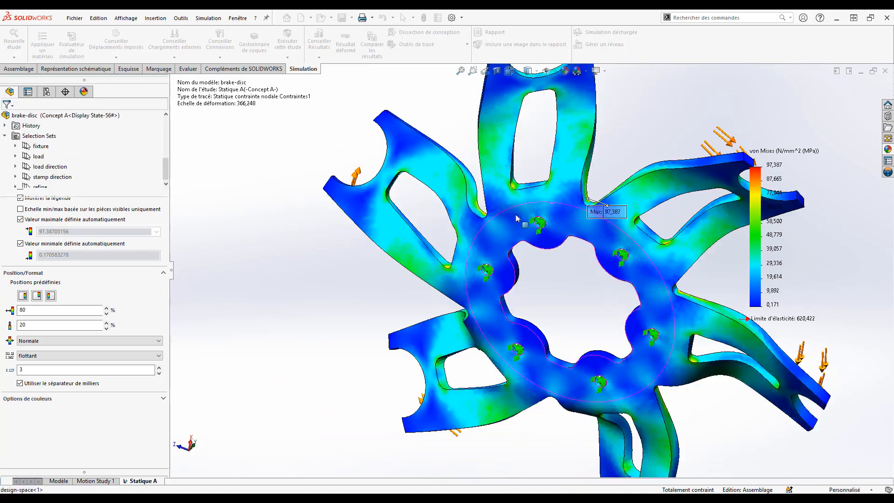
pyautogui.moveTo(605, 213); pyautogui.dragTo(619, 161)
# - Examine the stress concentrations at the annotated maximum and at the fillets between the neighbouring carrier arms
pyautogui.moveTo(597, 206); pyautogui.dragTo(503, 280, button='middle')
pyautogui.scroll(-5, 598, 201)
pyautogui.scroll(-5, 520, 299)
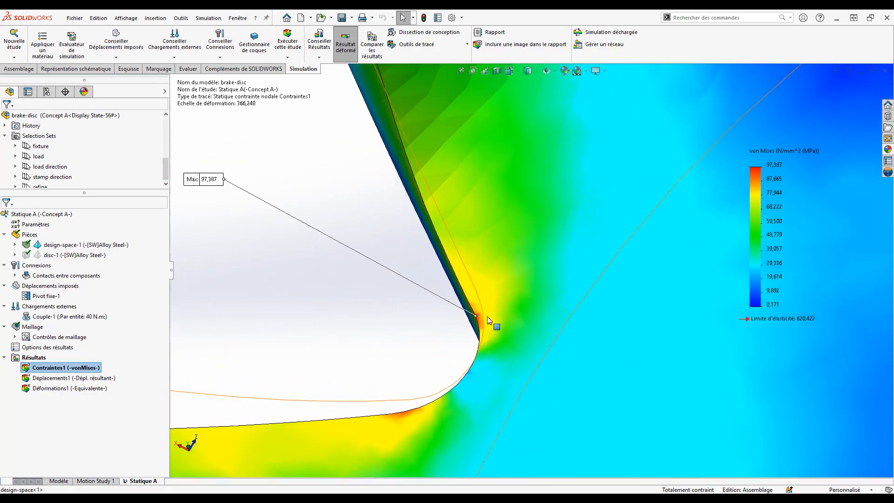
pyautogui.scroll(5, 495, 344)
pyautogui.moveTo(493, 330); pyautogui.dragTo(508, 291, button='middle')
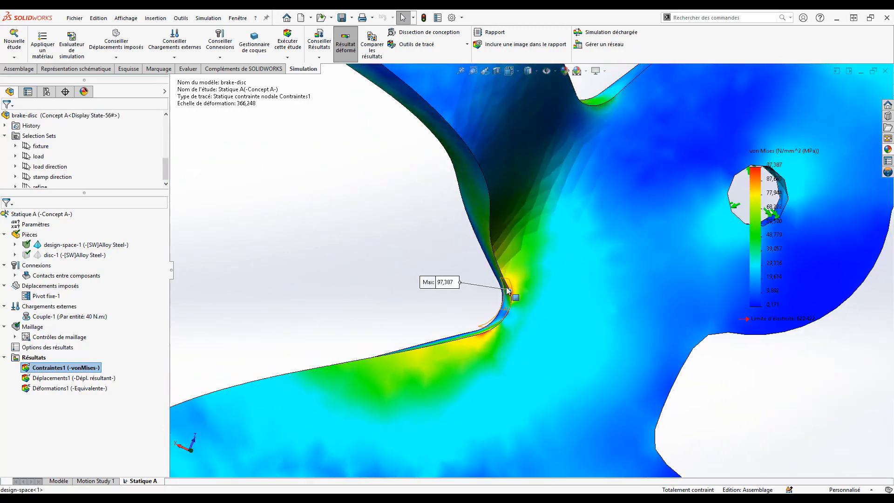
pyautogui.scroll(6, 507, 308)
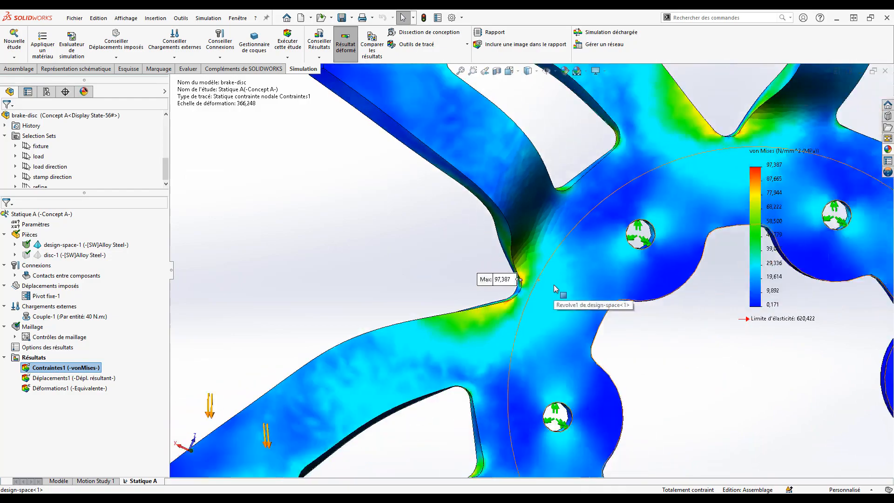
pyautogui.scroll(-8, 698, 190)
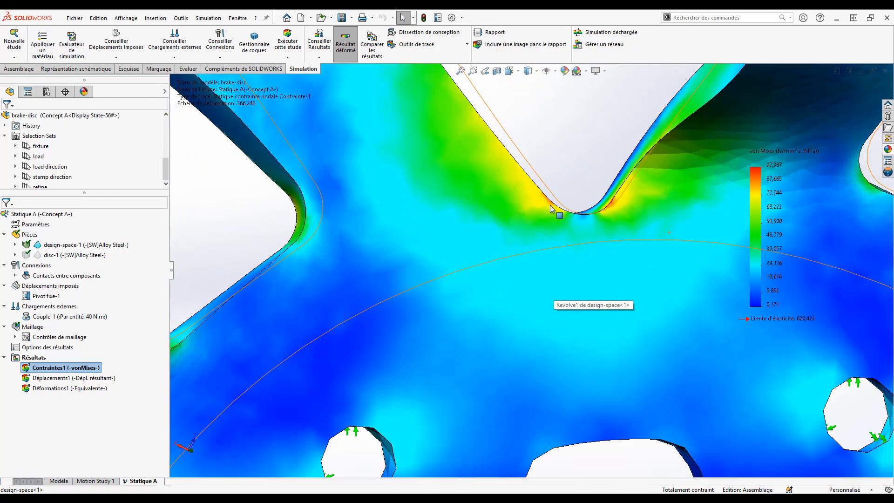
pyautogui.scroll(6, 602, 242)
pyautogui.scroll(-8, 571, 279)
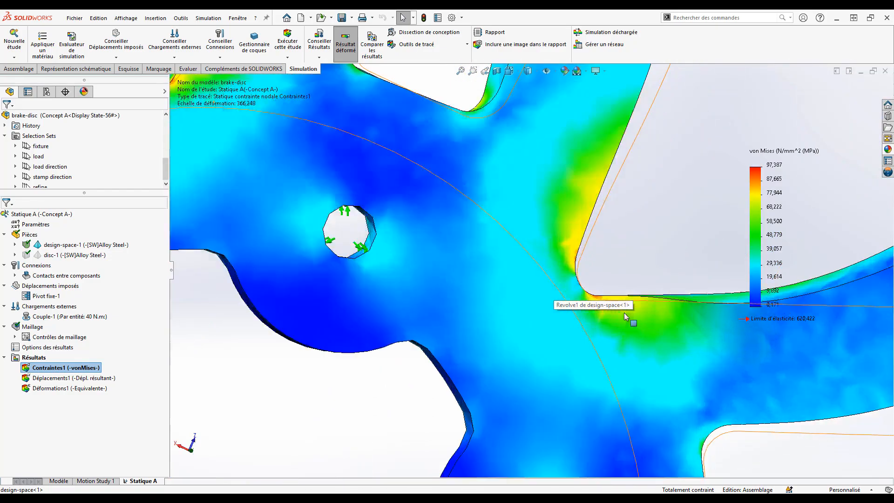
pyautogui.scroll(4, 569, 275)
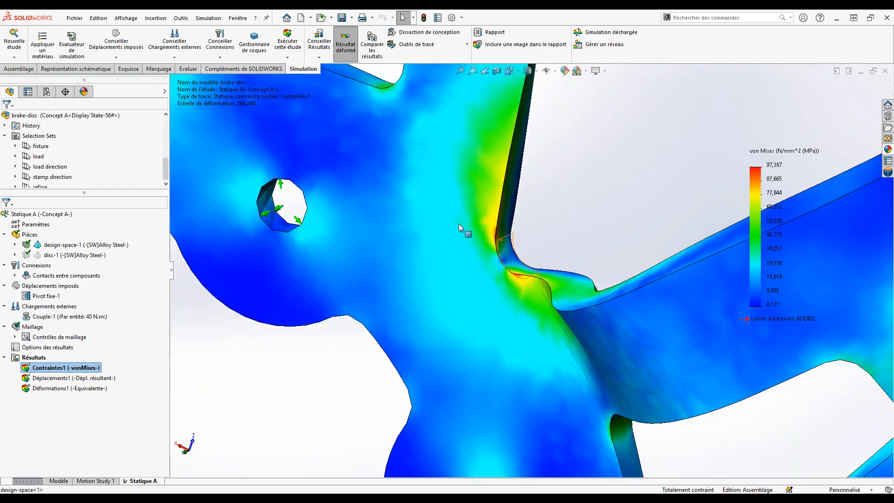
pyautogui.scroll(6, 459, 224)
pyautogui.moveTo(459, 223); pyautogui.dragTo(373, 256, button='middle')
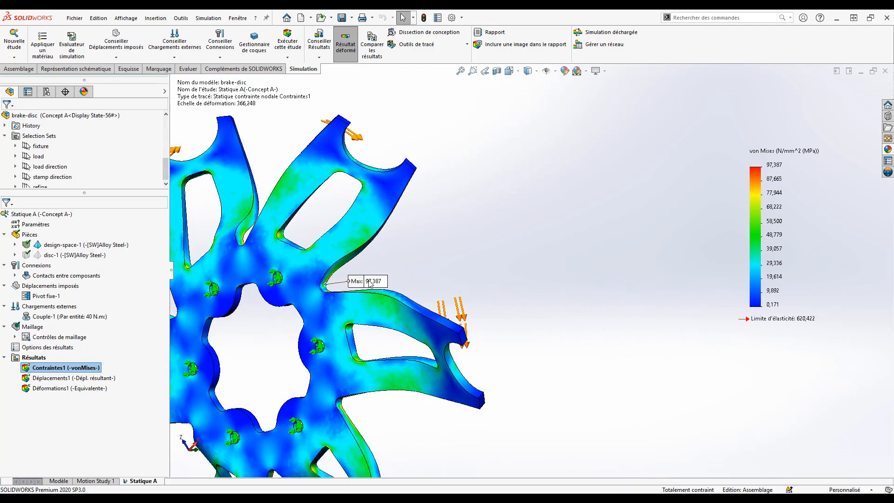
# - Reposition the maximum stress label in the open space between the two arms beside the peak
pyautogui.moveTo(370, 281); pyautogui.dragTo(408, 267)
pyautogui.moveTo(355, 303); pyautogui.dragTo(575, 252, button='middle')
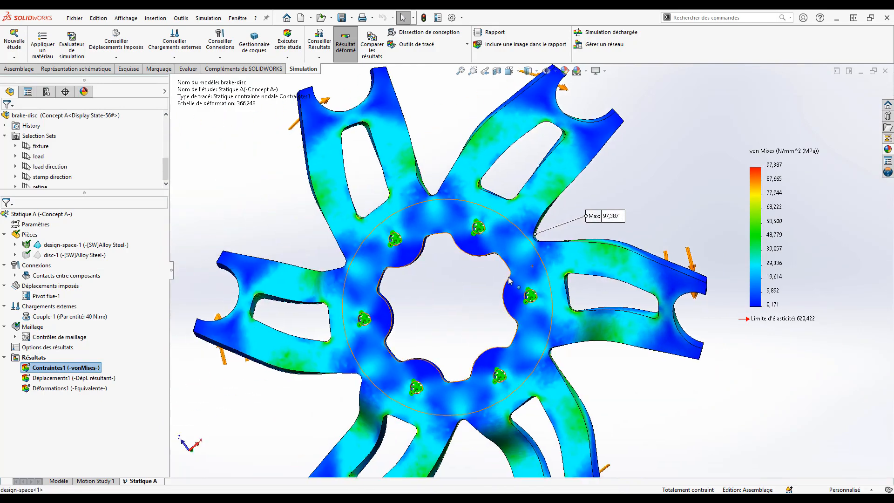
pyautogui.moveTo(509, 281); pyautogui.dragTo(483, 279, button='middle')
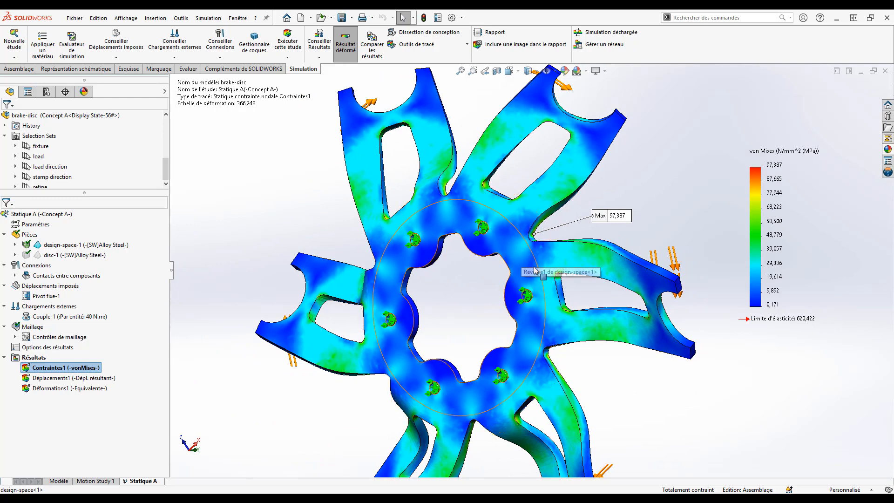
pyautogui.moveTo(542, 259); pyautogui.dragTo(535, 244, button='middle')
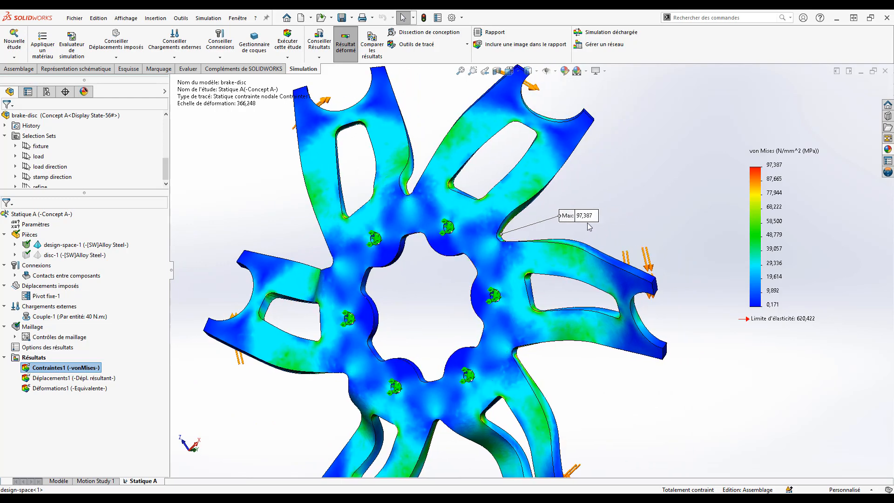
pyautogui.moveTo(584, 220); pyautogui.dragTo(606, 212)
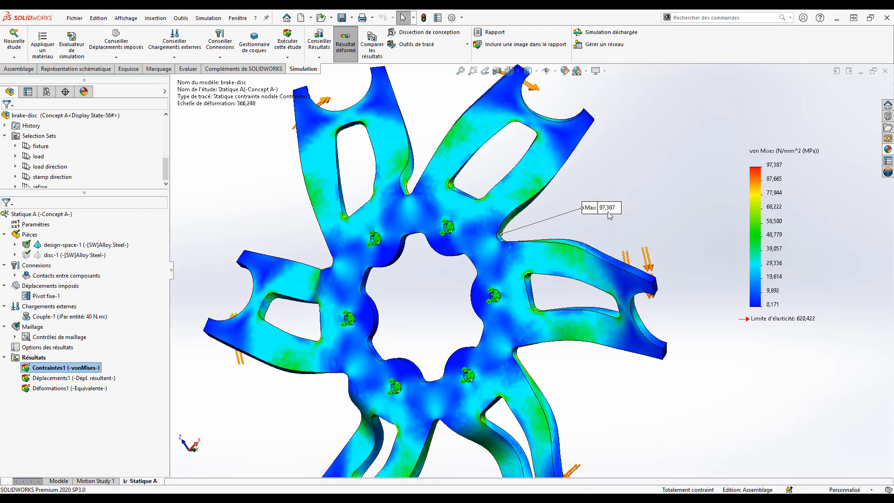
pyautogui.moveTo(601, 209); pyautogui.dragTo(631, 201)
# - Set the deformed shape of the Contraintes1 von Mises plot to true scale (Echelle réelle) and inspect the carrier
pyautogui.moveTo(567, 226); pyautogui.dragTo(472, 219, button='middle')
pyautogui.scroll(3, 474, 225)
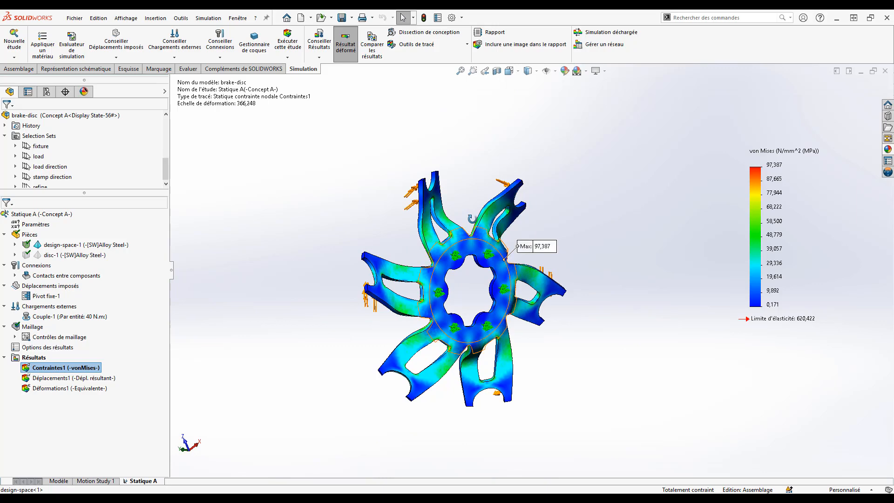
pyautogui.scroll(-5, 461, 224)
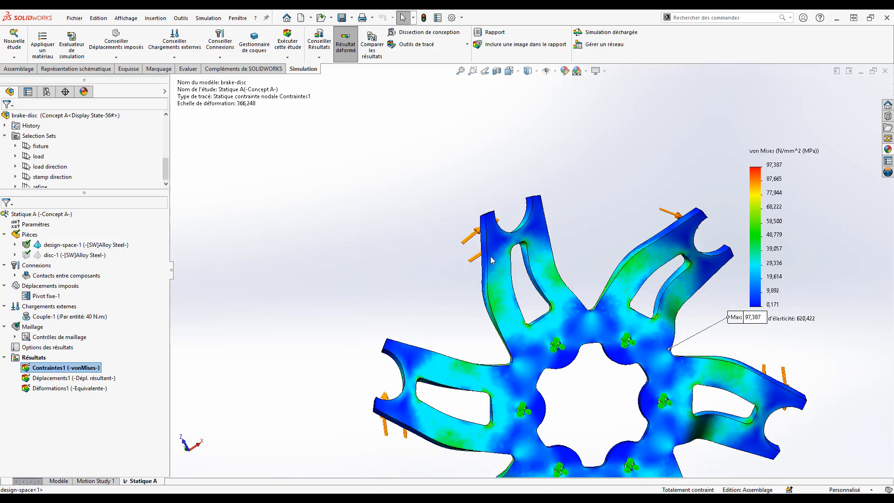
pyautogui.keyDown('ctrl'); pyautogui.moveTo(492, 260); pyautogui.dragTo(420, 163, button='middle'); pyautogui.keyUp('ctrl')
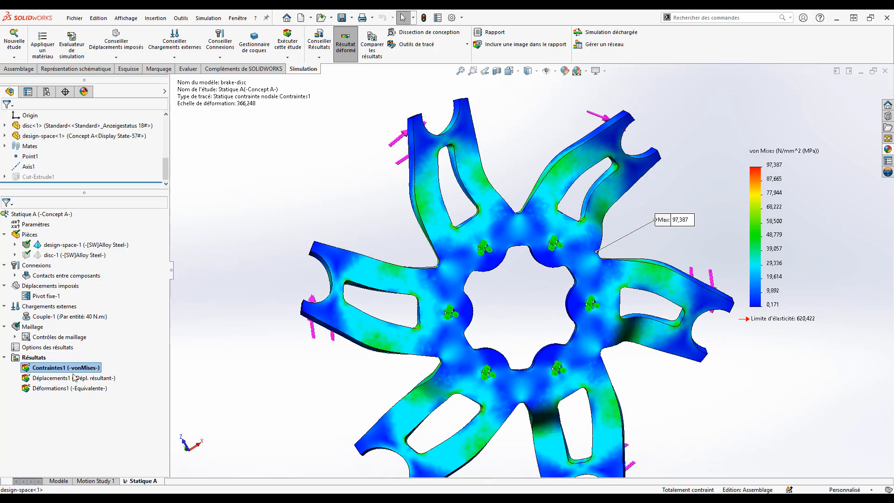
pyautogui.doubleClick(70, 371)
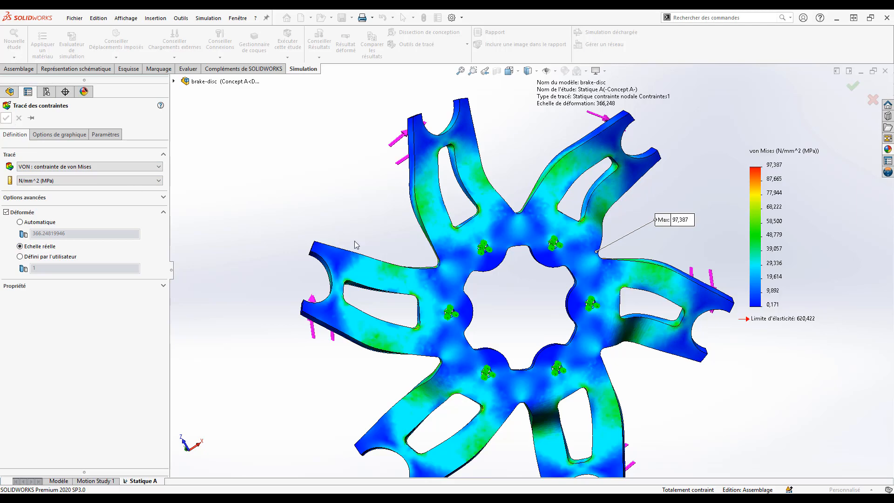
pyautogui.press('Return')
pyautogui.moveTo(509, 256); pyautogui.dragTo(487, 207, button='middle')
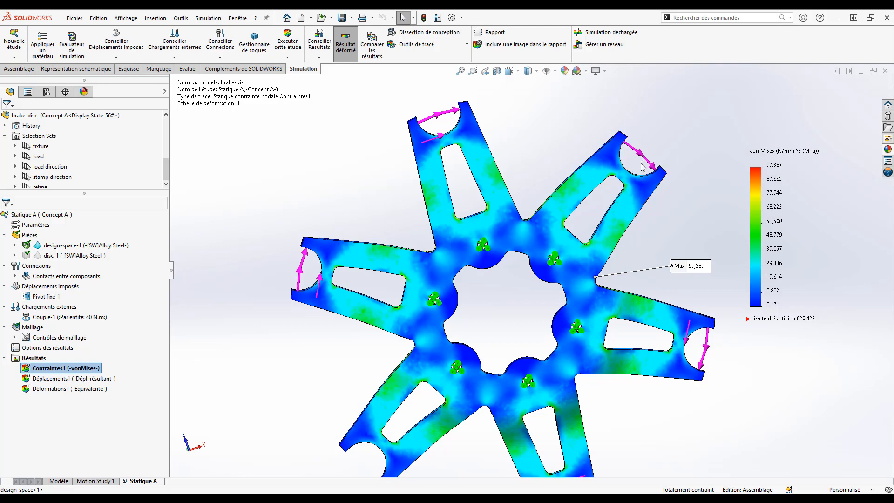
pyautogui.moveTo(622, 196); pyautogui.dragTo(640, 205, button='middle')
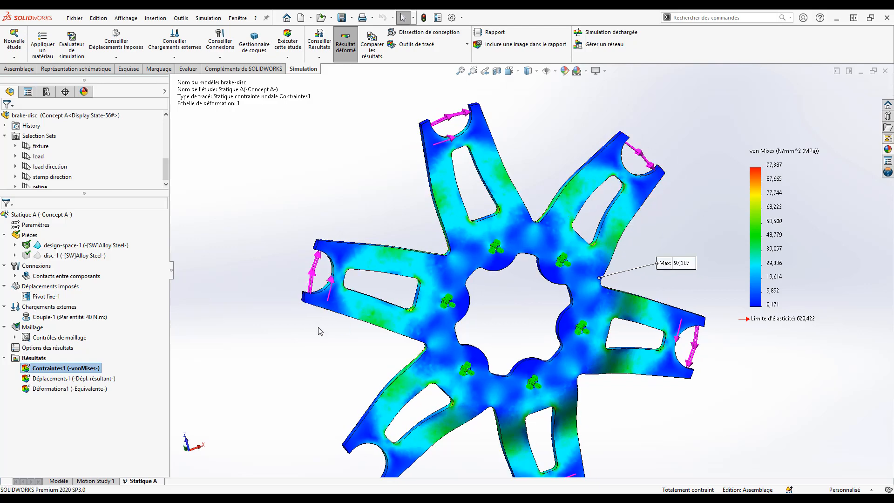
# - Display the resultant displacement plot Déplacements1 and inspect the carrier's deformed arms
pyautogui.doubleClick(84, 379)
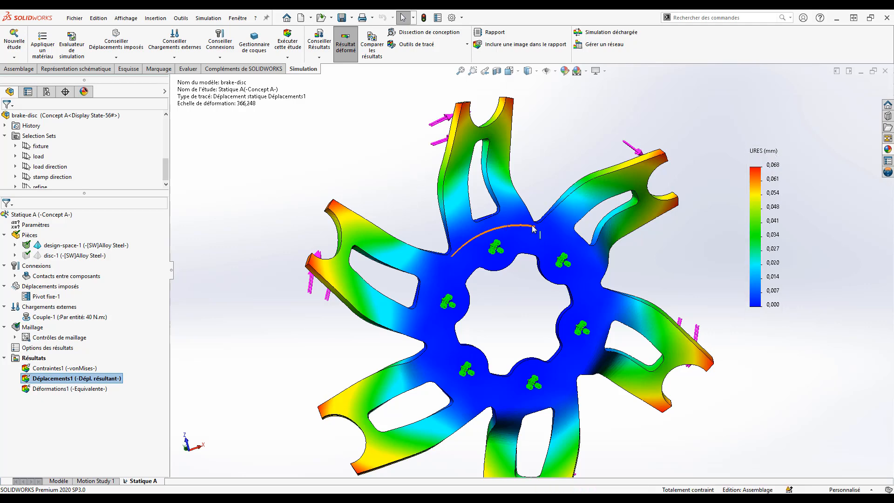
pyautogui.moveTo(533, 228); pyautogui.dragTo(453, 286, button='middle')
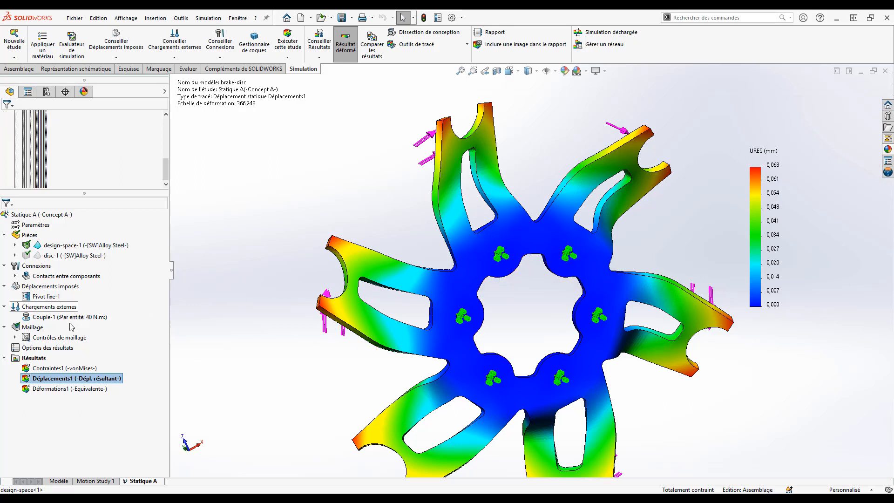
# - Create a factor of safety plot for all bodies using the automatic failure criterion
pyautogui.rightClick(24, 359)
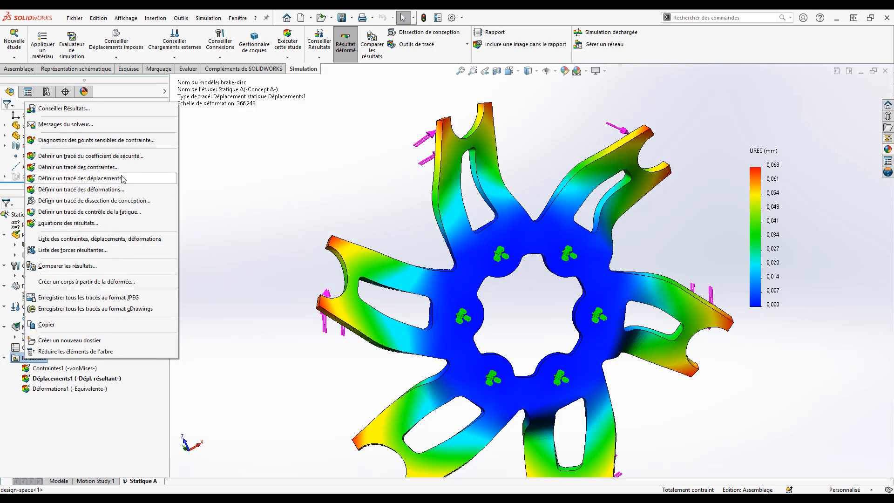
pyautogui.click(125, 157)
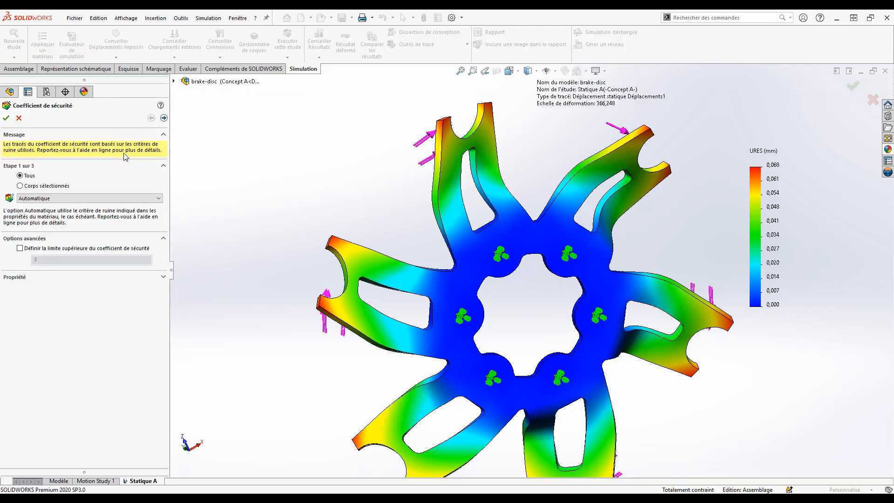
pyautogui.click(164, 118)
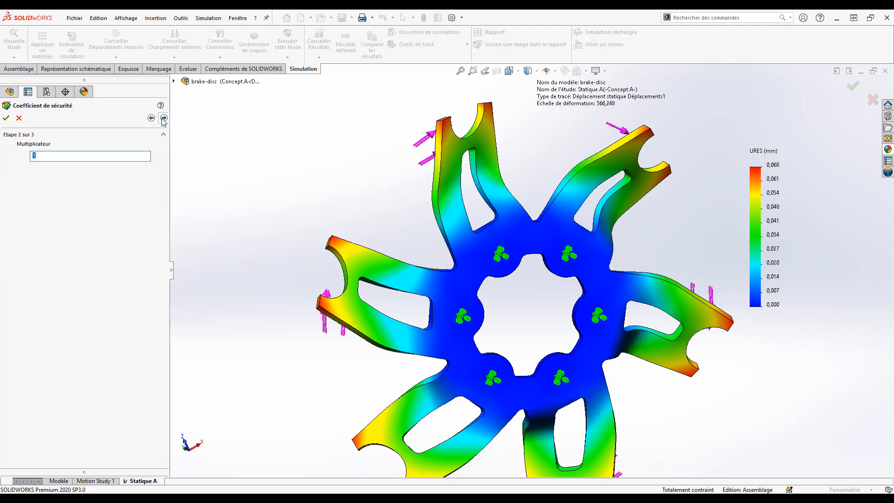
pyautogui.click(163, 118)
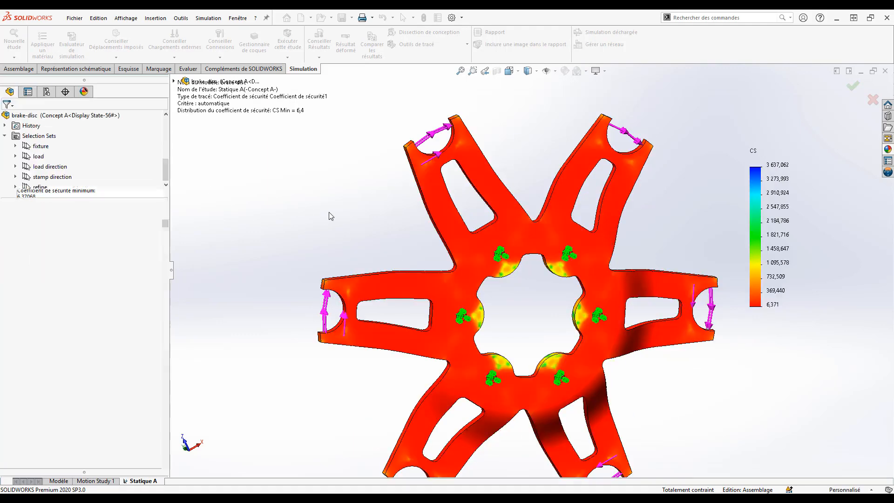
# - Set the maximum value of the factor of safety plot's legend to 50
pyautogui.keyDown('ctrl'); pyautogui.moveTo(513, 255); pyautogui.dragTo(472, 217, button='middle'); pyautogui.keyUp('ctrl')
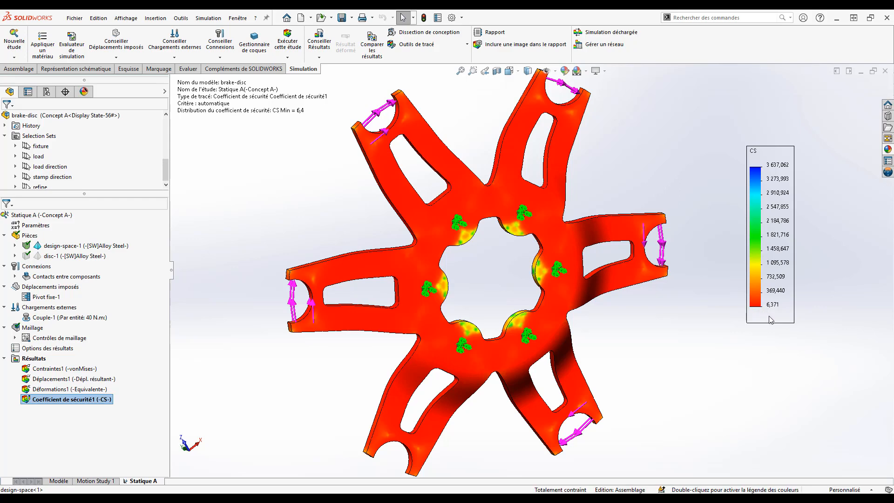
pyautogui.scroll(-3, 776, 318)
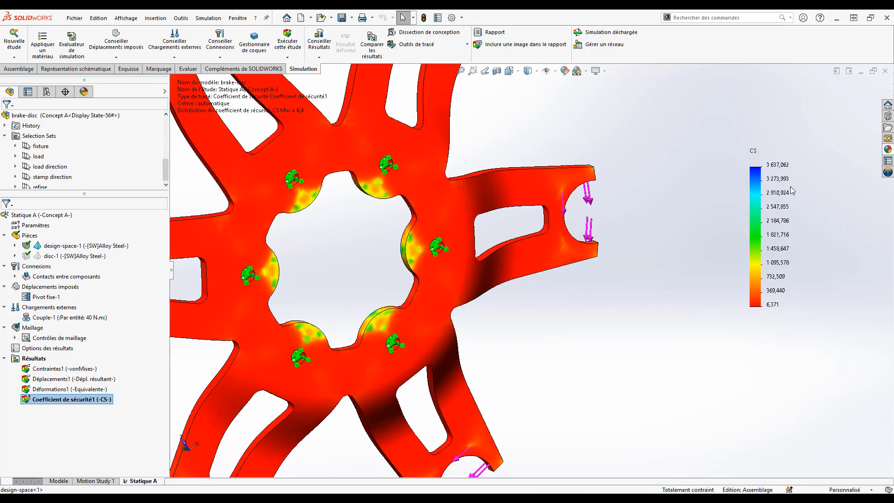
pyautogui.doubleClick(785, 167)
pyautogui.write('50')
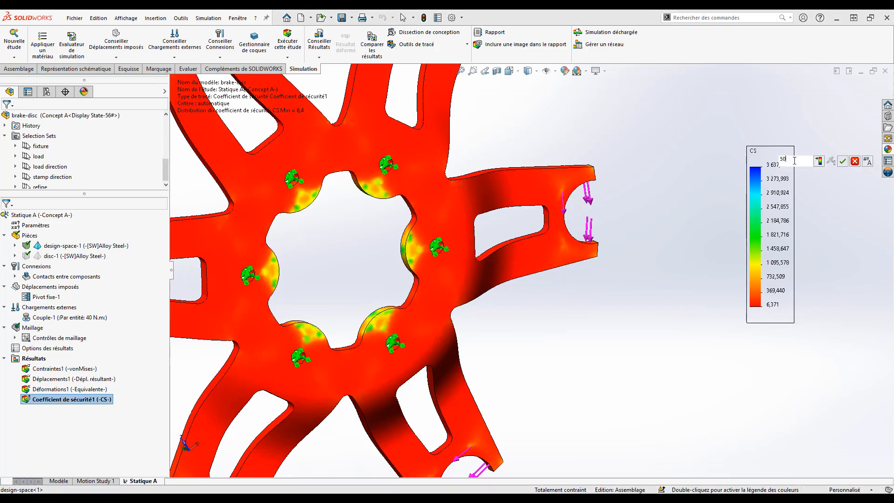
pyautogui.press('Return')
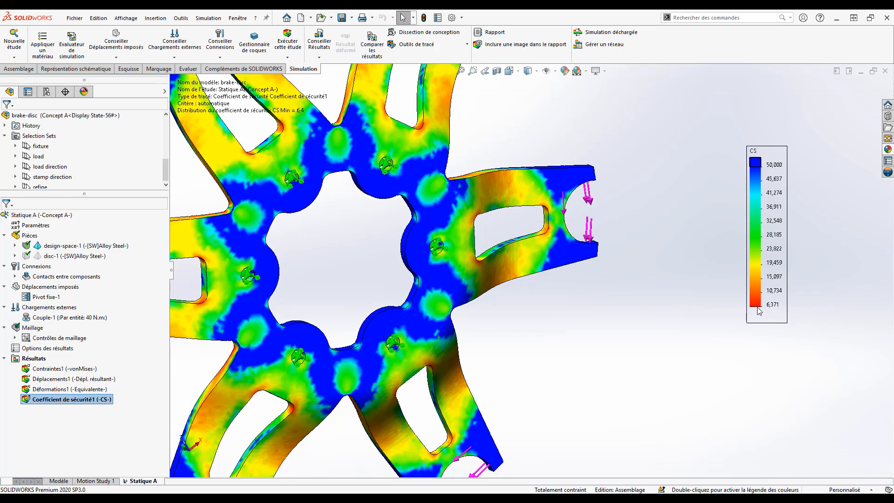
# - Colour the legend range above the maximum of 50 dark brown in the factor of safety plot
pyautogui.keyDown('ctrl'); pyautogui.moveTo(479, 259); pyautogui.dragTo(554, 261, button='middle'); pyautogui.keyUp('ctrl')
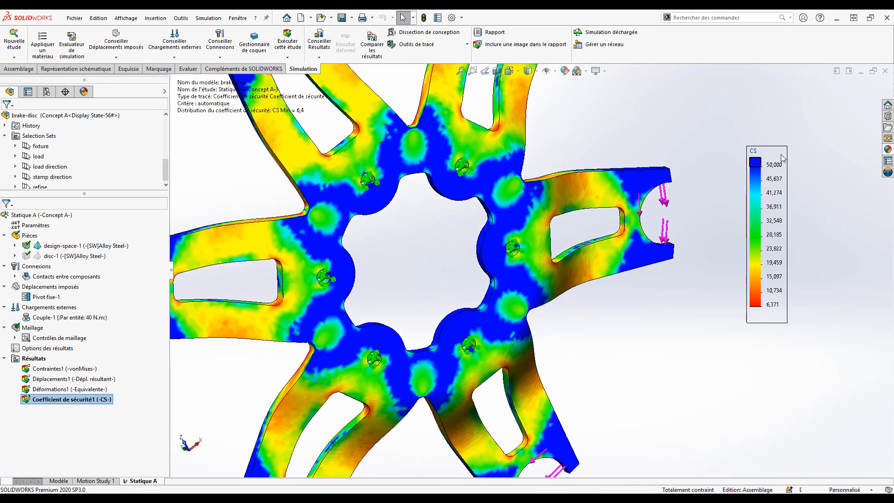
pyautogui.doubleClick(757, 163)
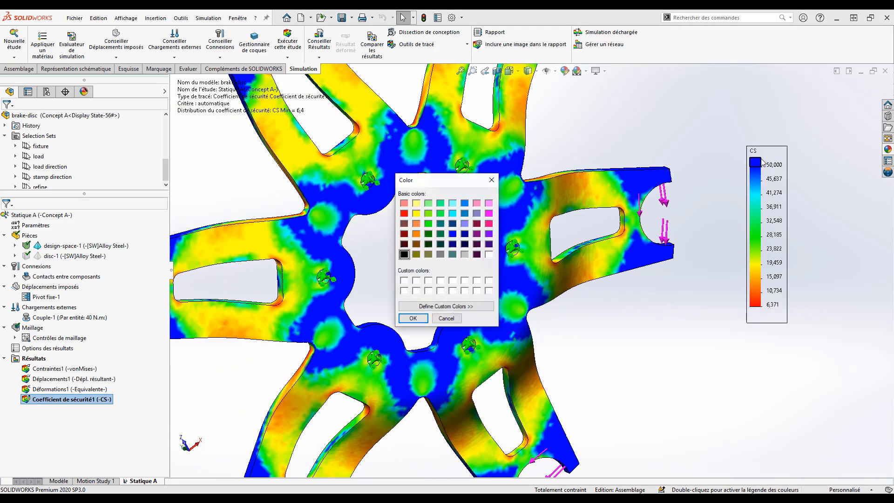
pyautogui.click(404, 244)
pyautogui.click(752, 305)
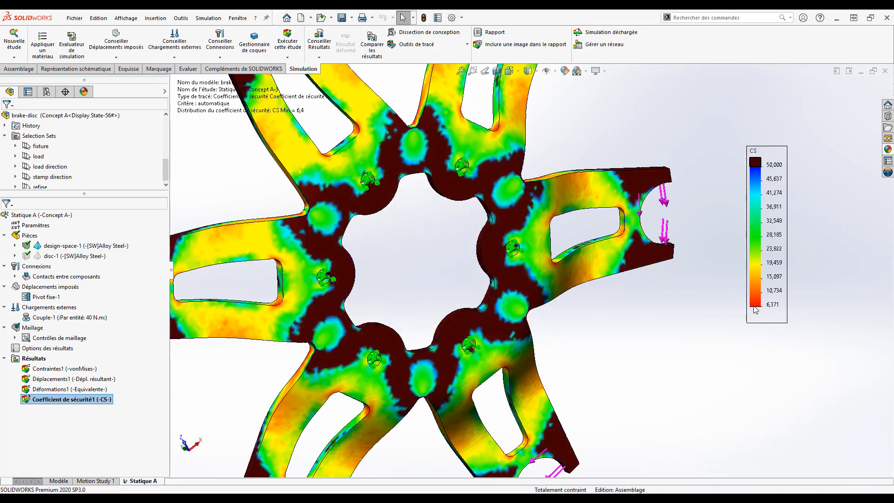
# - Set the safety factor legend's minimum to 3 and colour the range below it light pink
pyautogui.doubleClick(771, 305)
pyautogui.write('3')
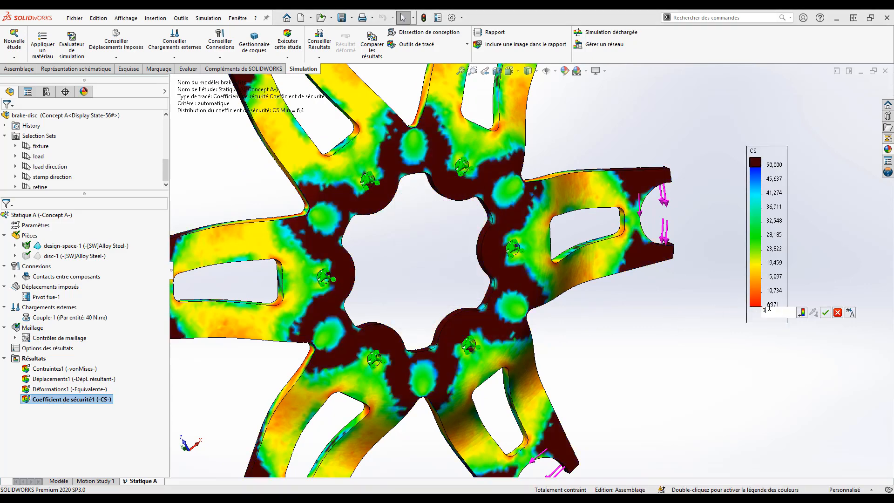
pyautogui.press('Return')
pyautogui.doubleClick(755, 311)
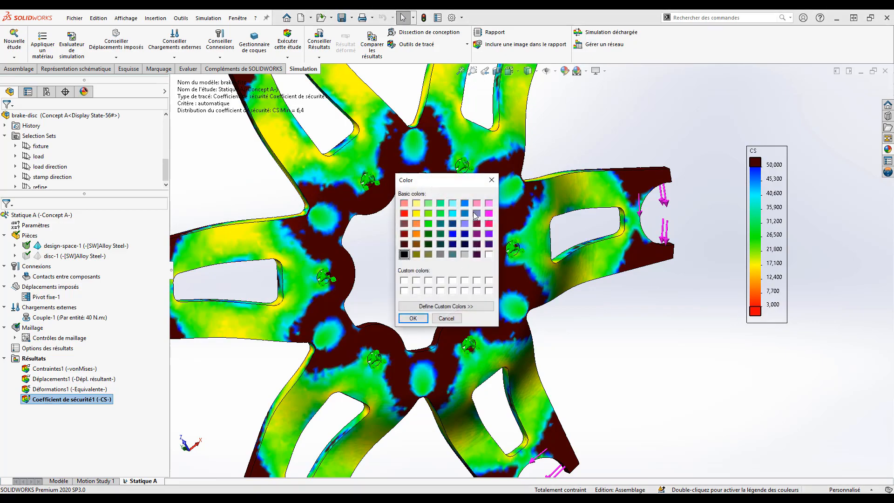
pyautogui.click(489, 203)
pyautogui.click(412, 319)
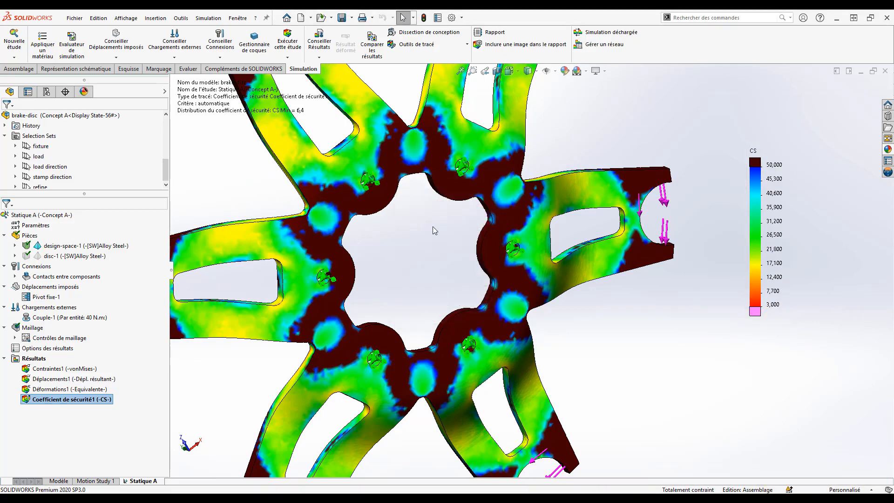
# - Inspect the safety factor distribution over the carrier's arms and hub, looking for areas below the minimum of 3
pyautogui.moveTo(454, 173); pyautogui.dragTo(547, 237, button='middle')
pyautogui.scroll(10, 511, 196)
pyautogui.scroll(-8, 547, 239)
pyautogui.scroll(-4, 576, 272)
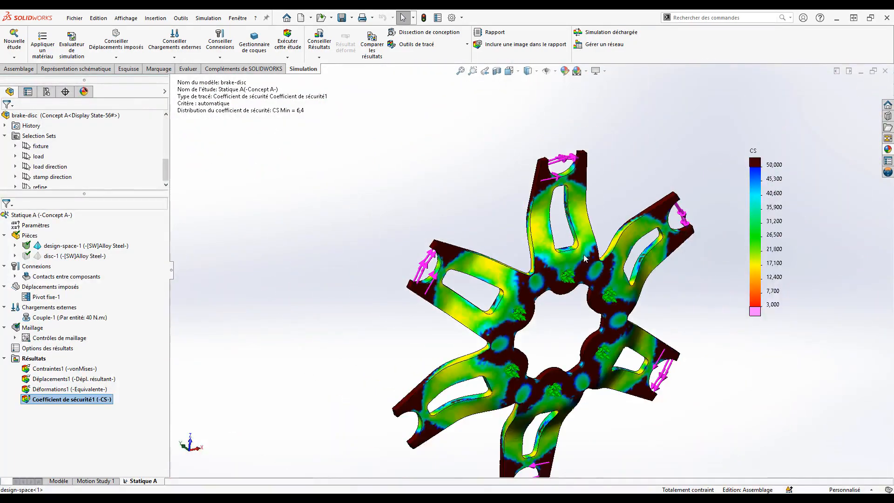
pyautogui.keyDown('ctrl'); pyautogui.moveTo(574, 271); pyautogui.dragTo(519, 213, button='middle'); pyautogui.keyUp('ctrl')
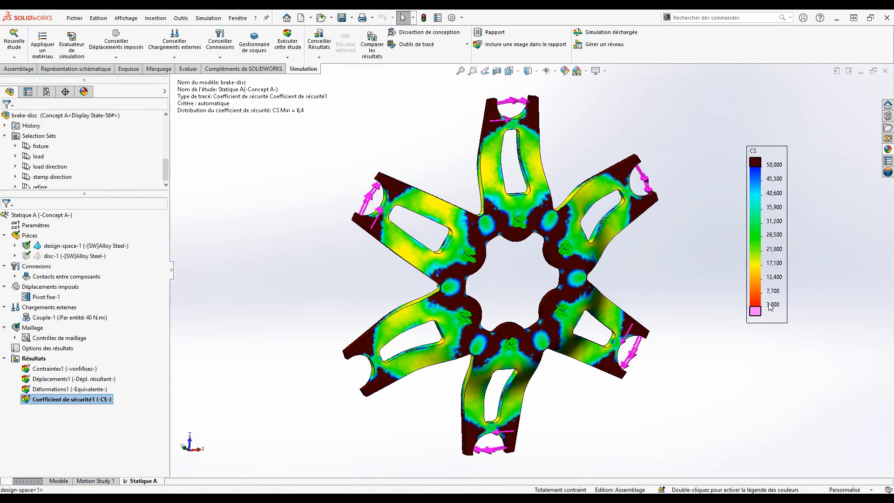
pyautogui.scroll(3, 646, 276)
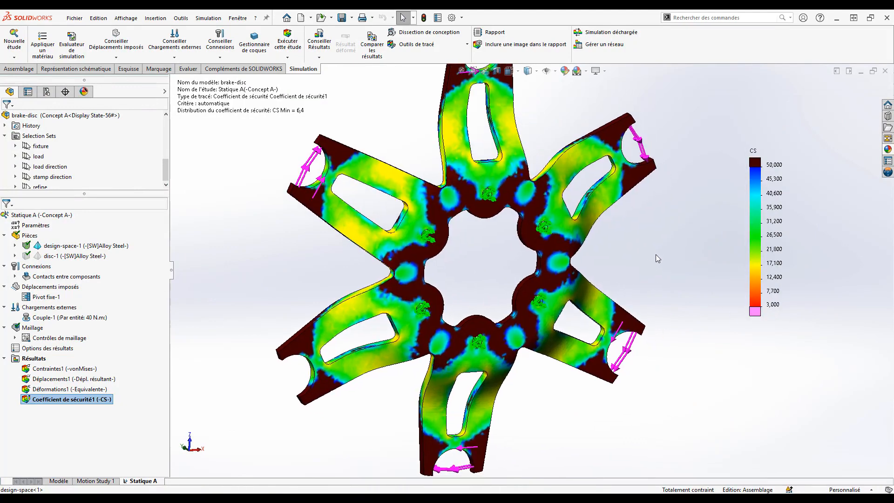
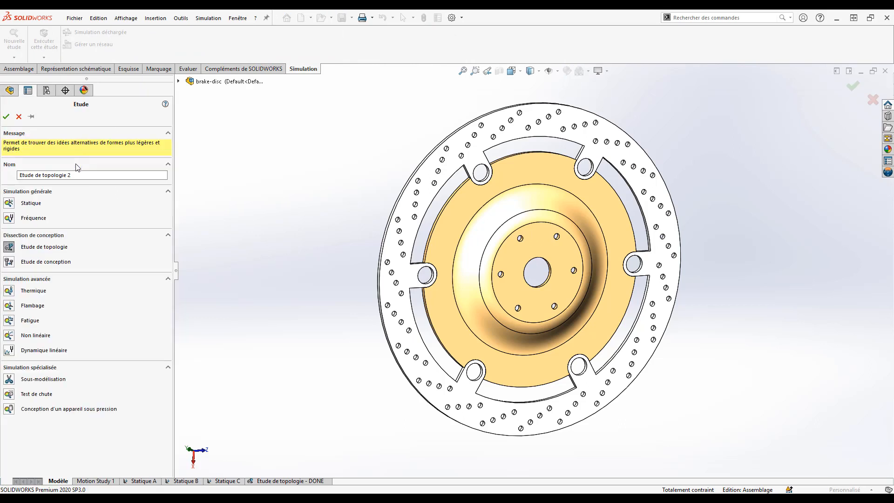
pyautogui.click(8, 204)
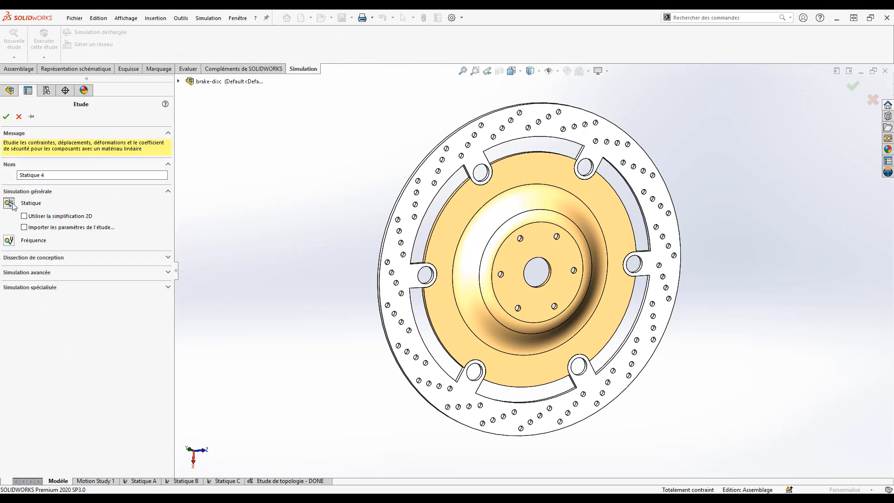
pyautogui.click(39, 273)
pyautogui.click(33, 257)
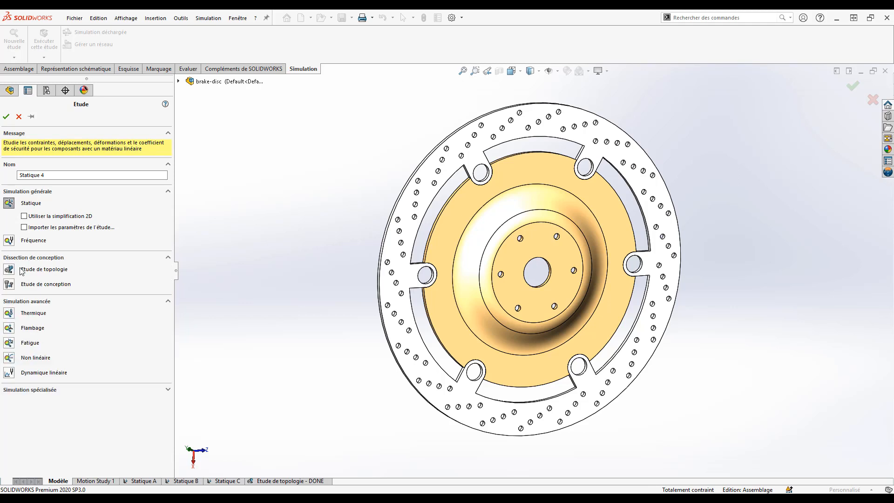
pyautogui.click(10, 269)
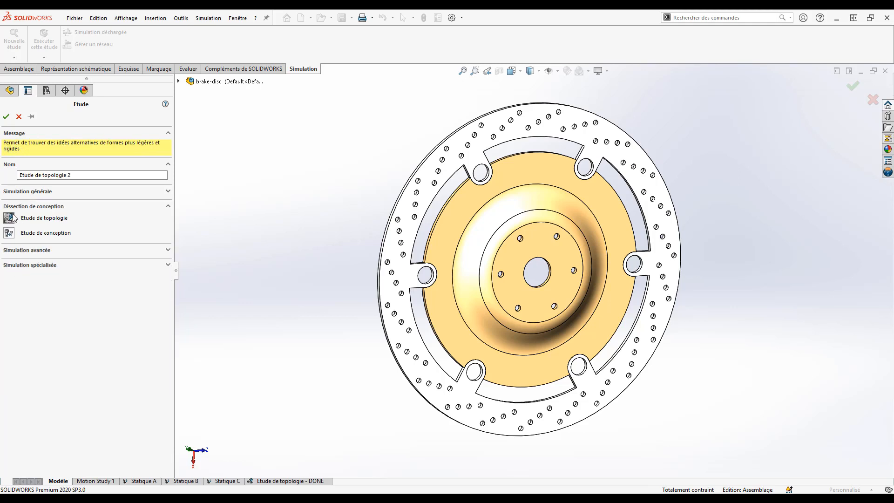
# - Create the topology study Etude de topologie 2 with the design-space carrier body as the maximum-size model
pyautogui.click(6, 117)
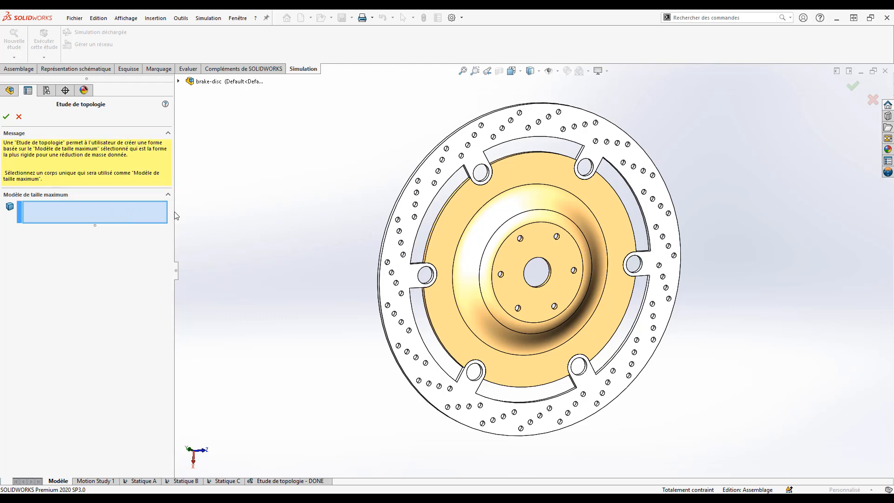
pyautogui.click(522, 205)
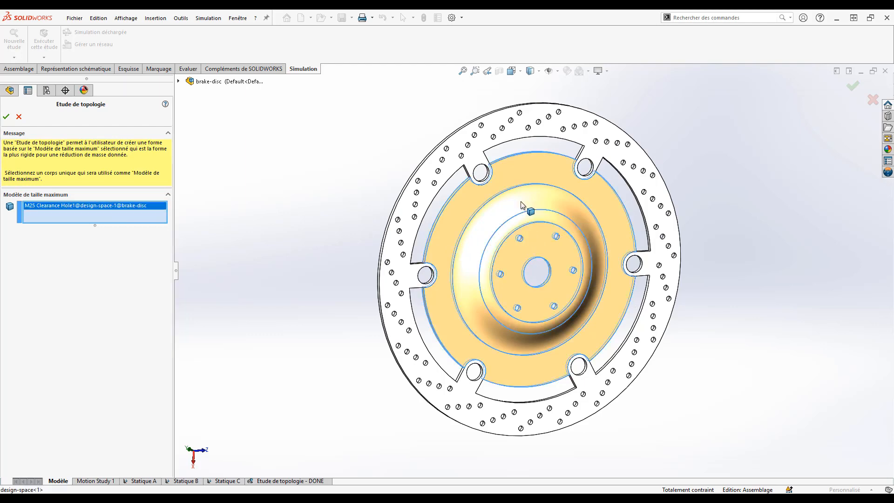
pyautogui.click(6, 116)
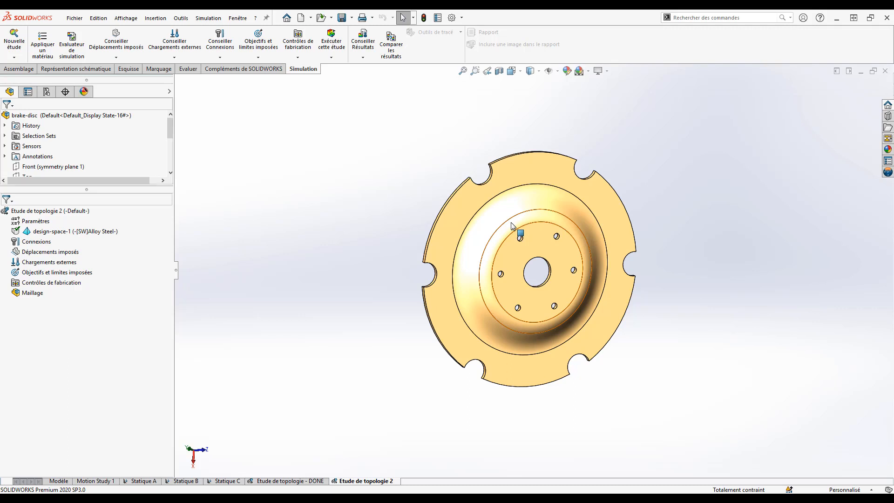
# - Review the material properties assigned to design-space-1 in the topology study
pyautogui.click(85, 232)
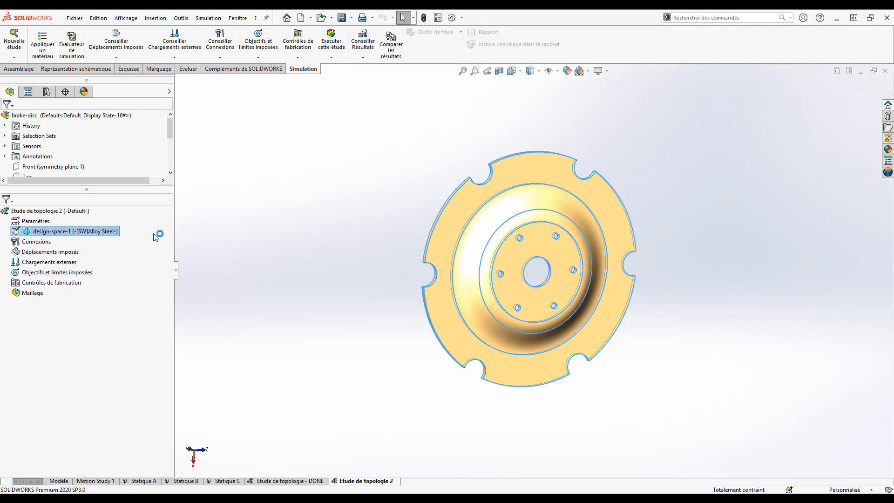
pyautogui.rightClick(99, 231)
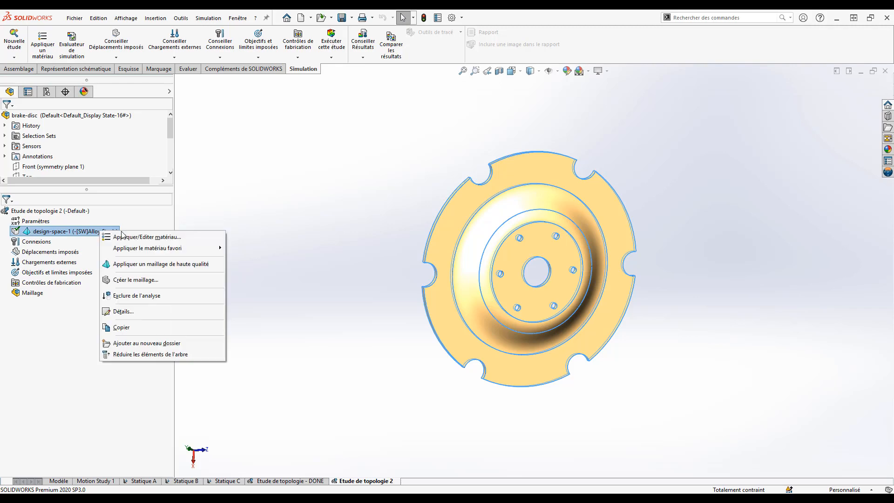
pyautogui.click(150, 241)
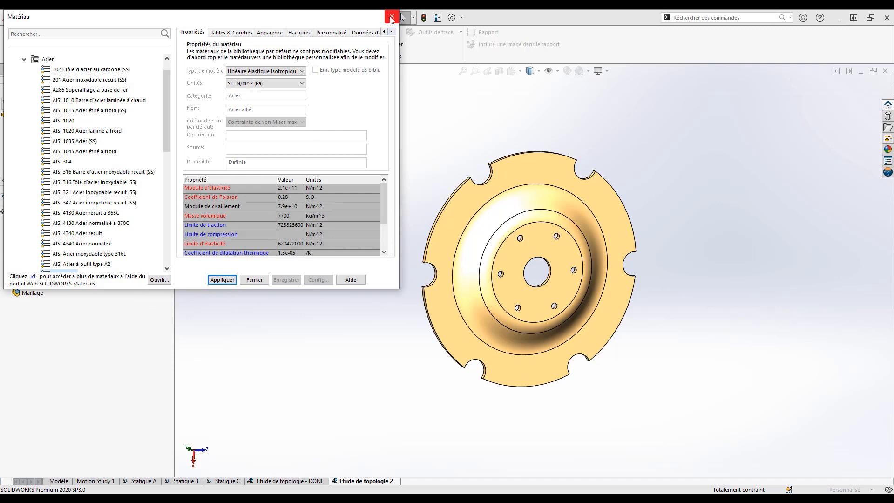
pyautogui.click(391, 18)
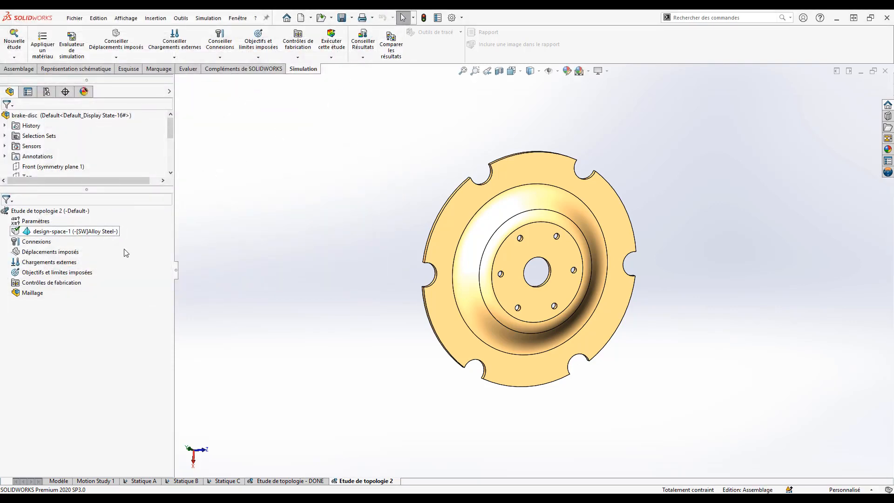
# - Apply a fixed geometry (Géométrie fixe) restraint to the six bolt-hole faces of the fixture selection set
pyautogui.scroll(-2, 443, 242)
pyautogui.keyDown('ctrl'); pyautogui.moveTo(535, 249); pyautogui.dragTo(489, 247, button='middle'); pyautogui.keyUp('ctrl')
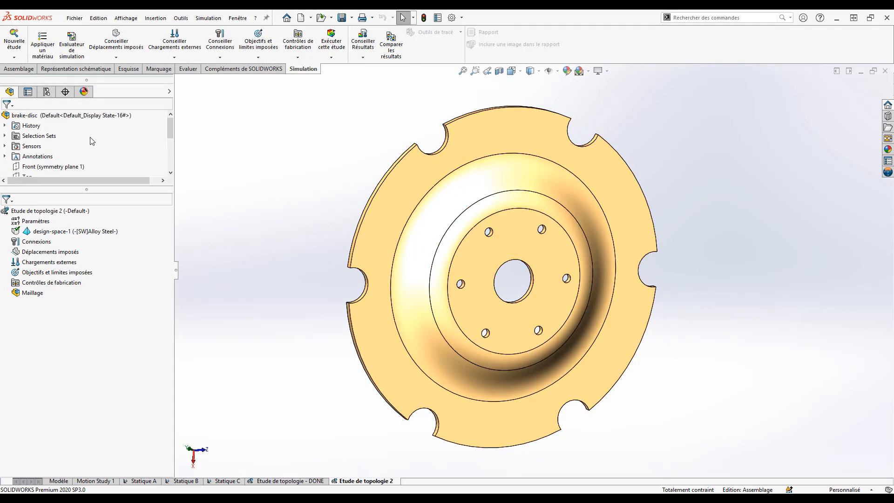
pyautogui.click(4, 136)
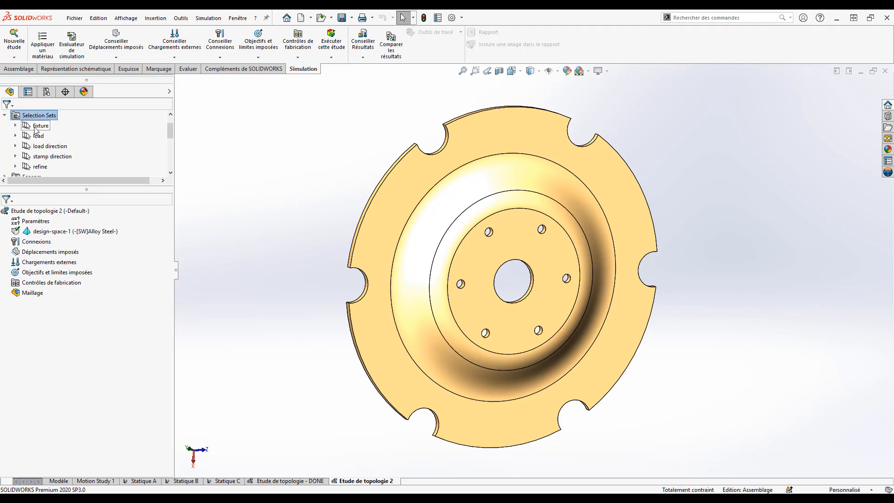
pyautogui.click(38, 126)
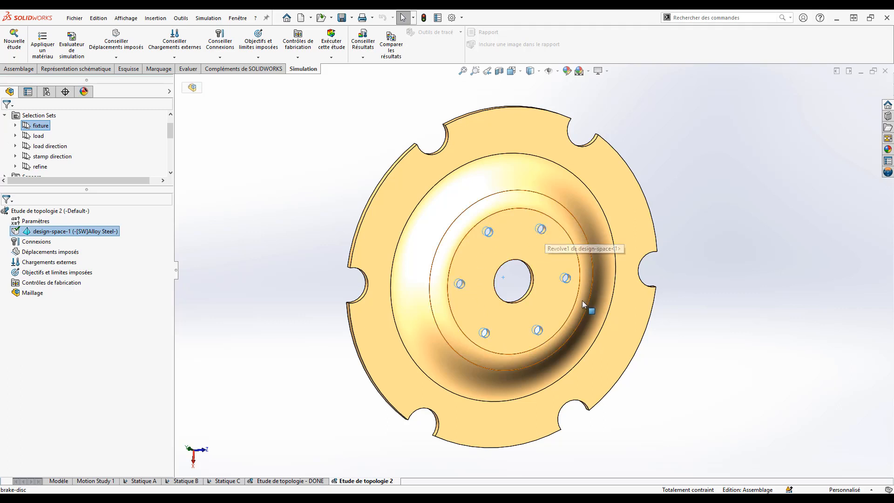
pyautogui.click(117, 58)
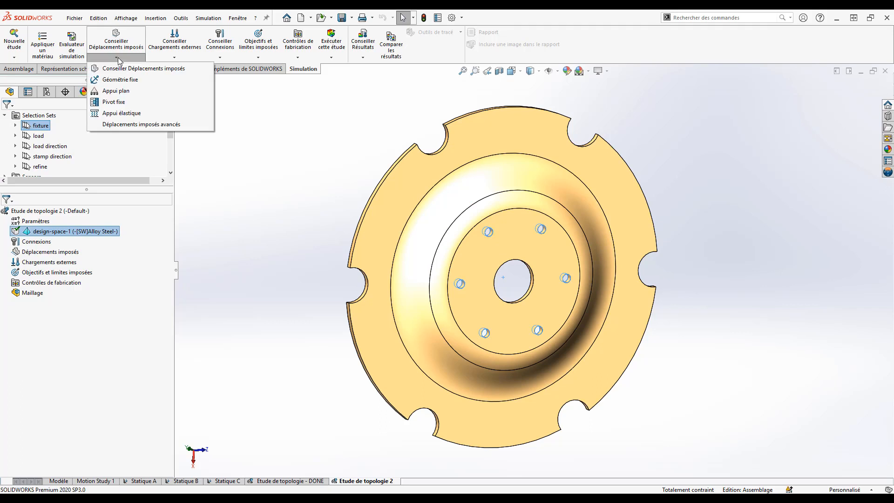
pyautogui.click(133, 84)
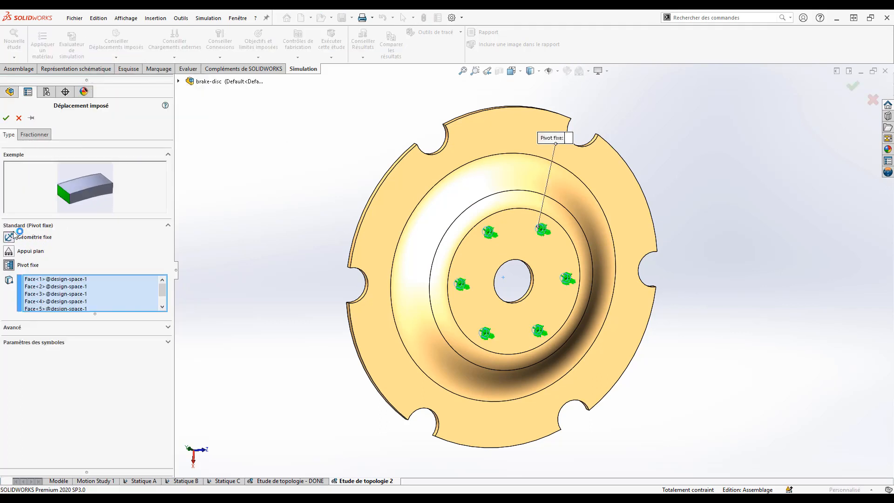
pyautogui.click(9, 236)
pyautogui.click(6, 118)
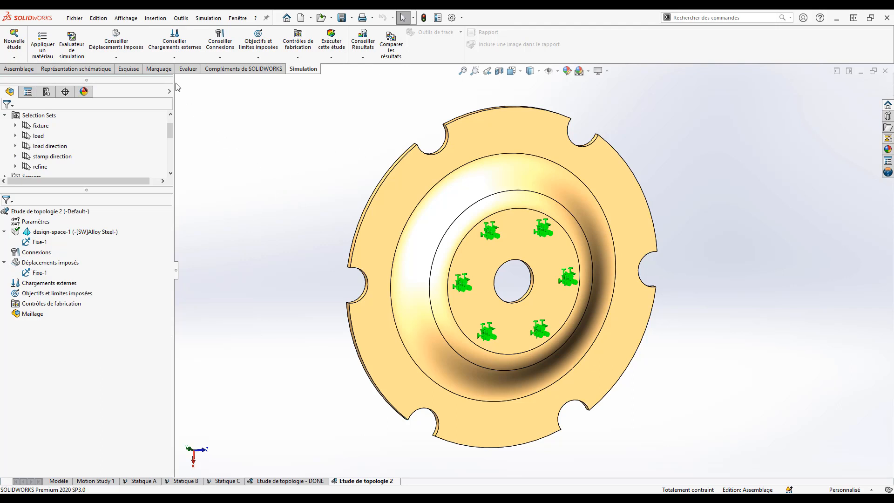
# - Start a torque (Couple) on the rim notch faces of the load selection set, using the outer cylindrical rim face as the axis reference
pyautogui.click(39, 136)
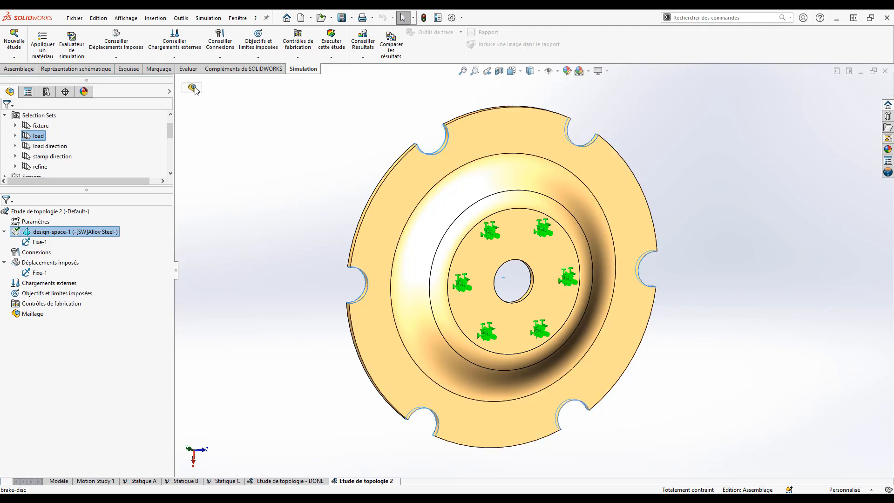
pyautogui.click(173, 59)
pyautogui.press('Escape')
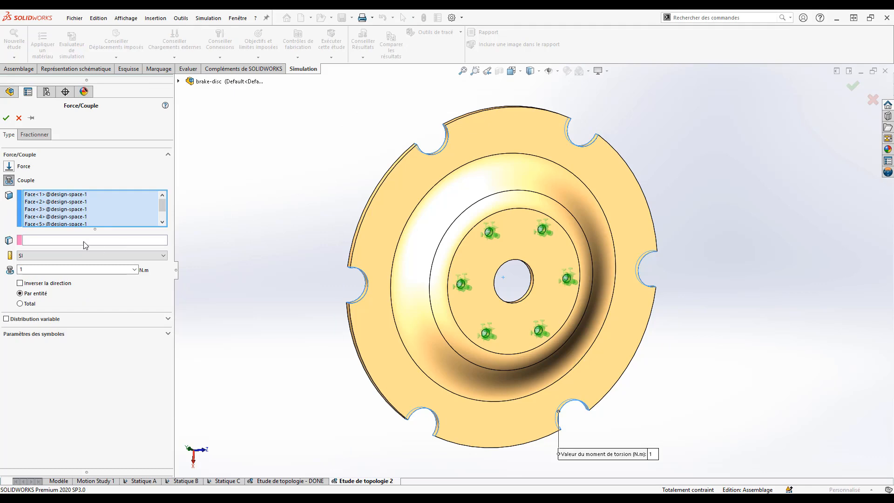
pyautogui.scroll(-3, 349, 216)
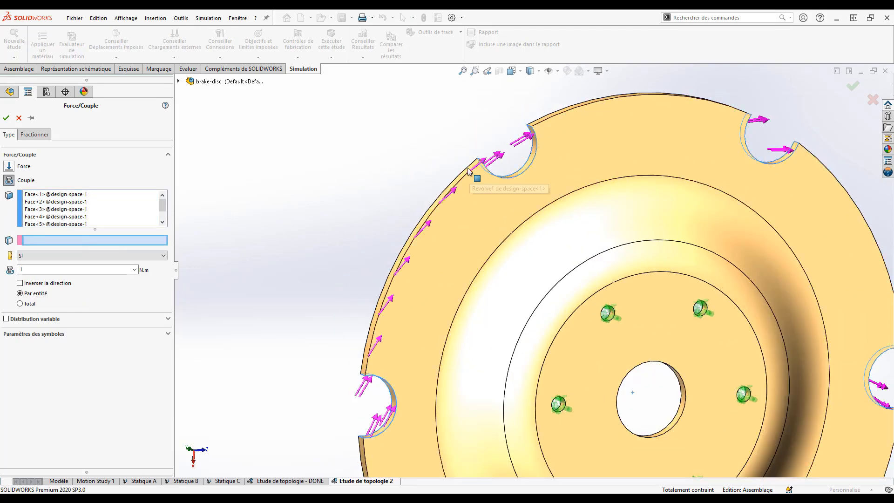
pyautogui.scroll(-4, 495, 186)
pyautogui.click(493, 183)
pyautogui.scroll(6, 596, 223)
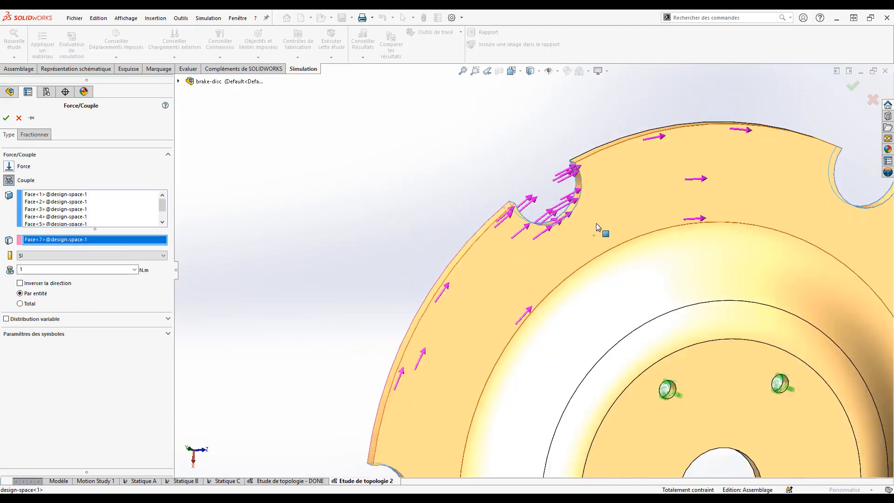
pyautogui.keyDown('ctrl'); pyautogui.moveTo(561, 265); pyautogui.dragTo(448, 181, button='middle'); pyautogui.keyUp('ctrl')
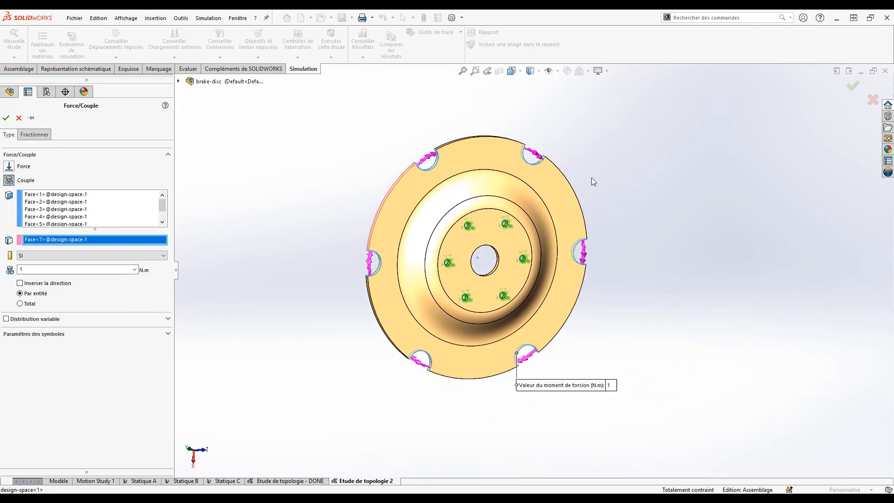
# - Set the torque to 40 N.m per item (Par entité) and apply it to the notch faces
pyautogui.moveTo(59, 270); pyautogui.dragTo(6, 270)
pyautogui.write('40')
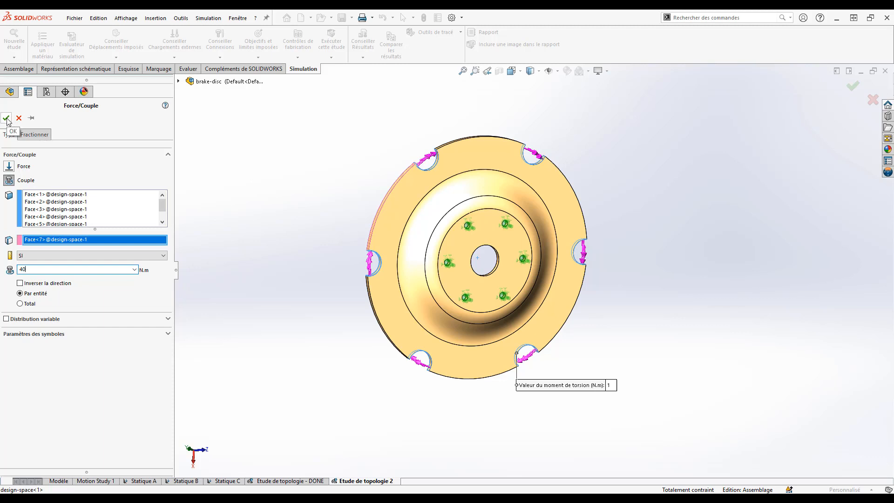
pyautogui.click(6, 118)
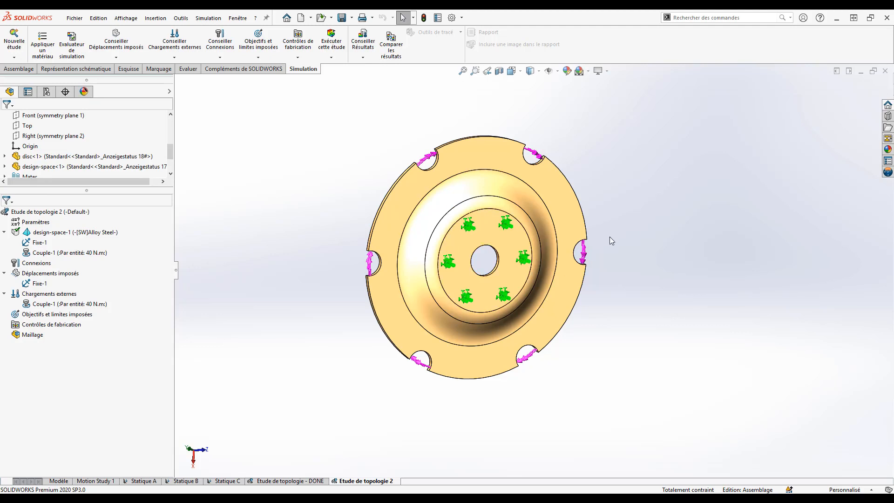
# - Add the best stiffness-to-weight goal (Raideur optimale) with a mass constraint that reduces the mass by 80 %
pyautogui.scroll(-2, 529, 267)
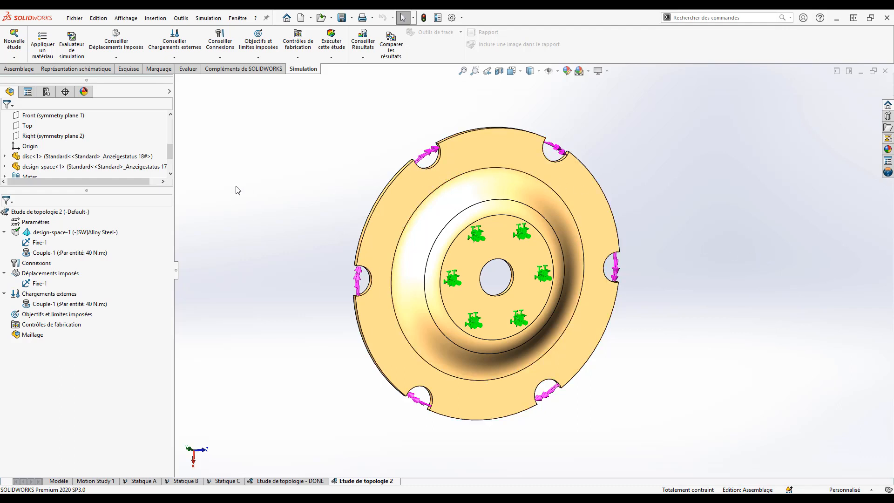
pyautogui.rightClick(52, 315)
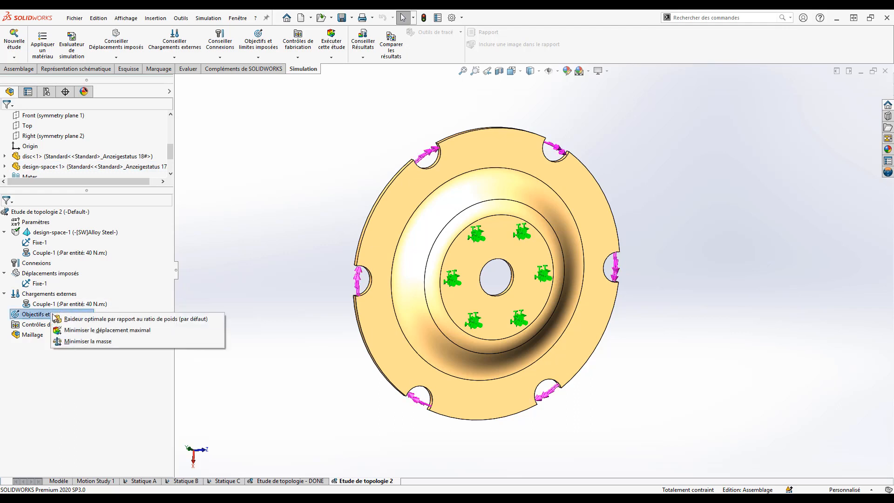
pyautogui.click(105, 322)
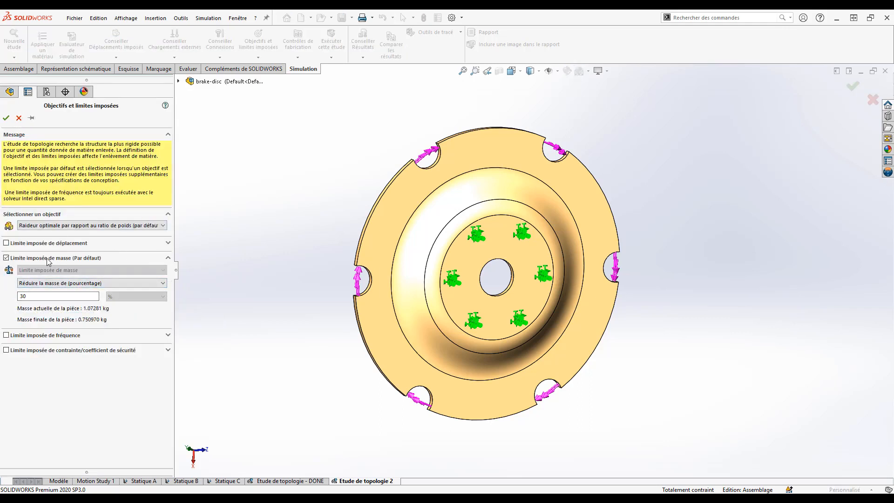
pyautogui.moveTo(36, 297); pyautogui.dragTo(12, 295)
pyautogui.write('80')
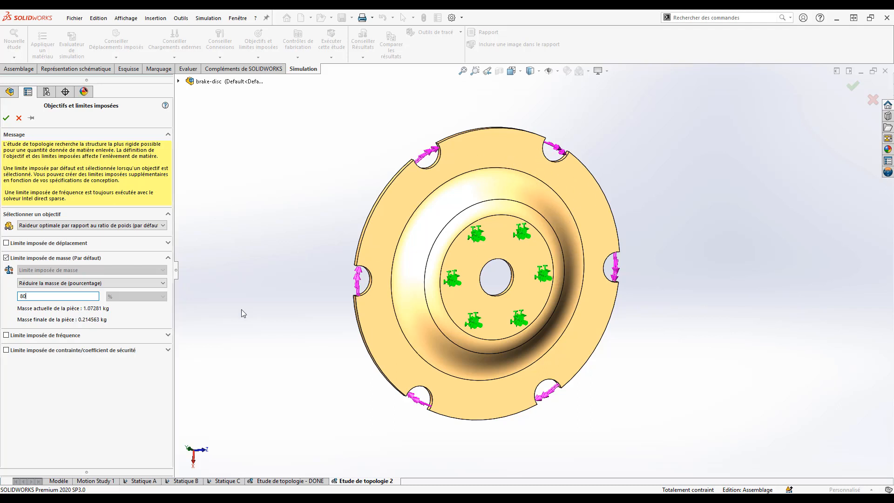
pyautogui.click(6, 117)
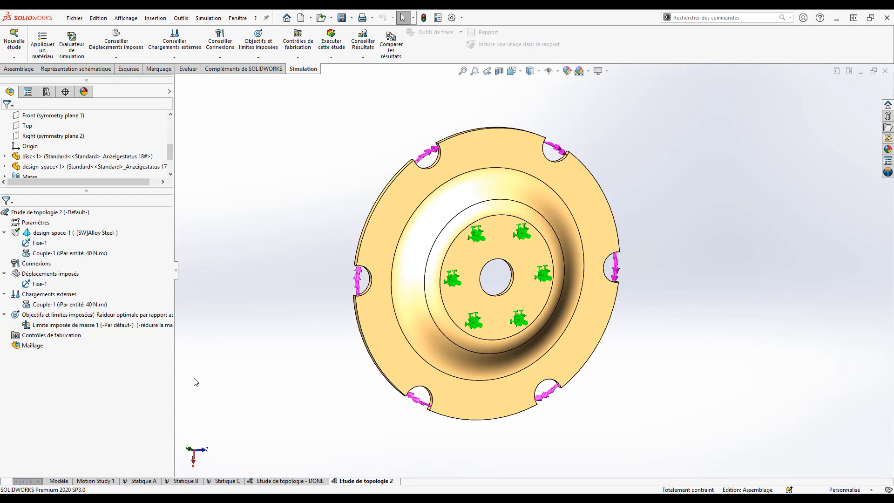
# - Create a demold control in the manufacturing controls with the stamping type, Emboutissage (Direction d'ouverture uniquement)
pyautogui.click(62, 337)
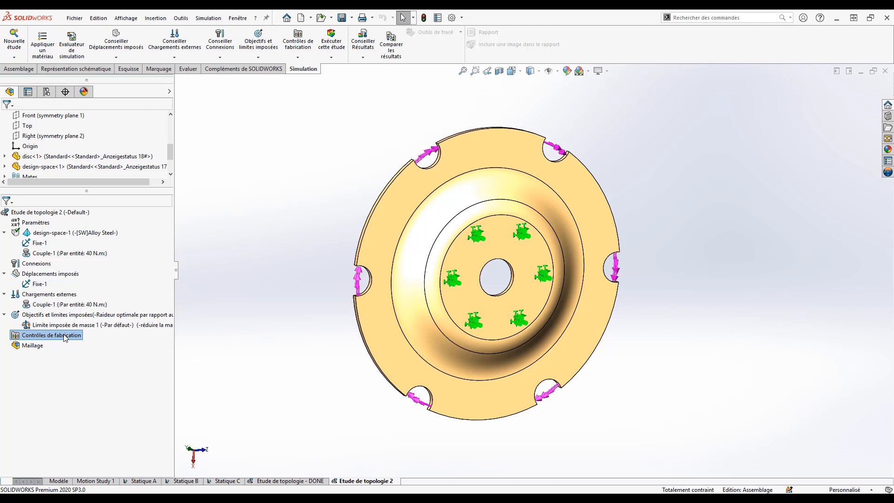
pyautogui.rightClick(65, 338)
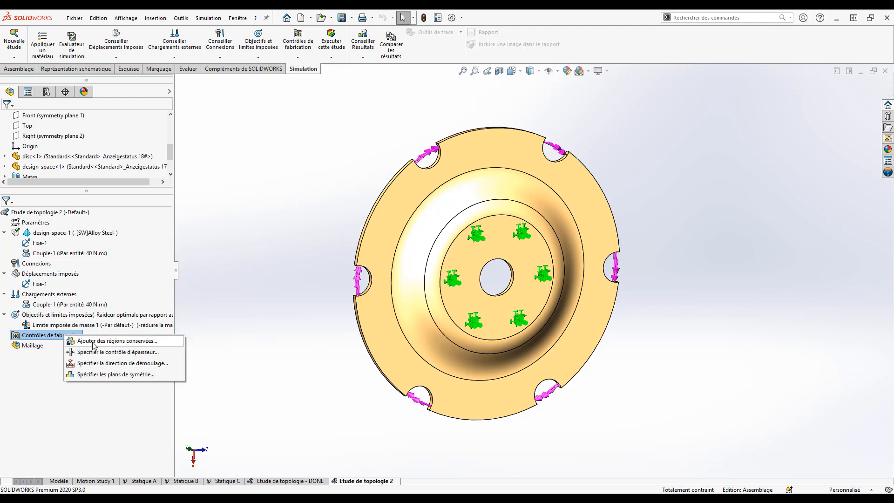
pyautogui.click(105, 364)
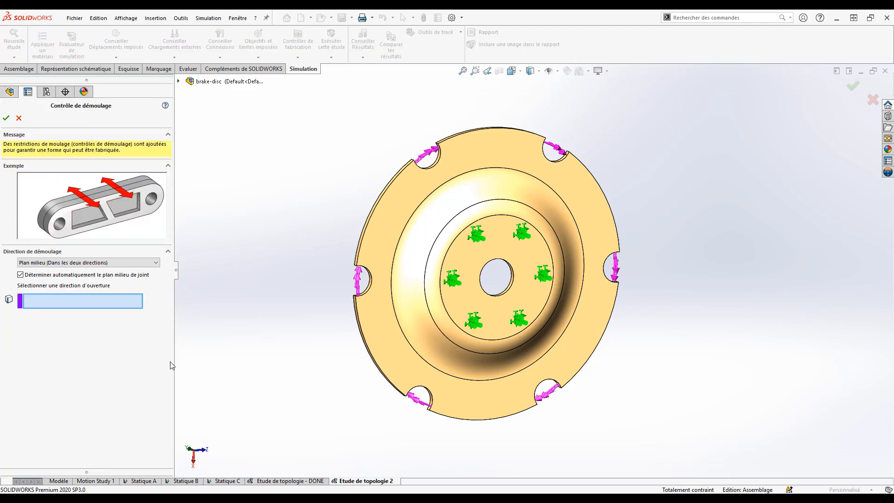
pyautogui.click(106, 264)
pyautogui.click(90, 283)
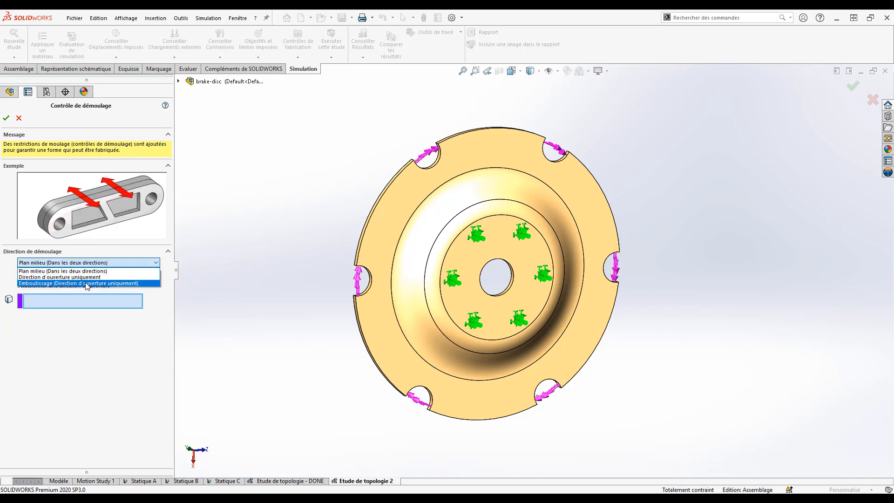
# - Define the stamping direction with the short thickness edge at a rim notch, reverse the direction, and accept the control
pyautogui.scroll(-8, 414, 144)
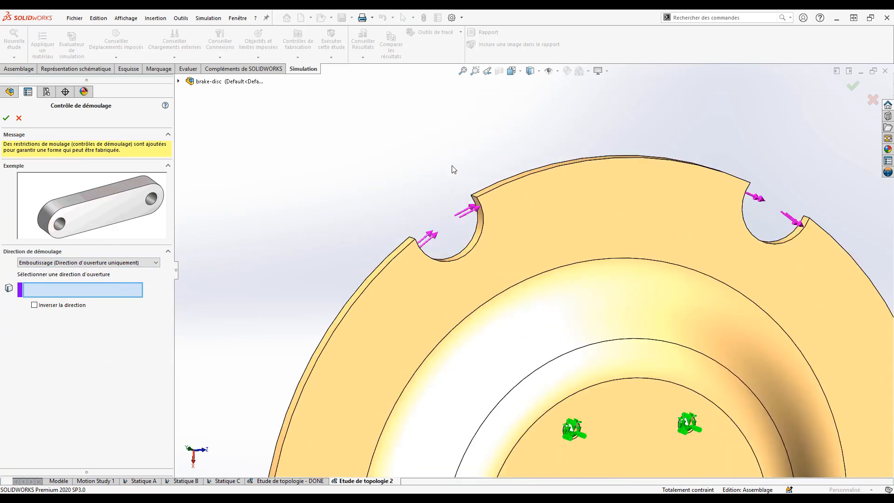
pyautogui.click(498, 240)
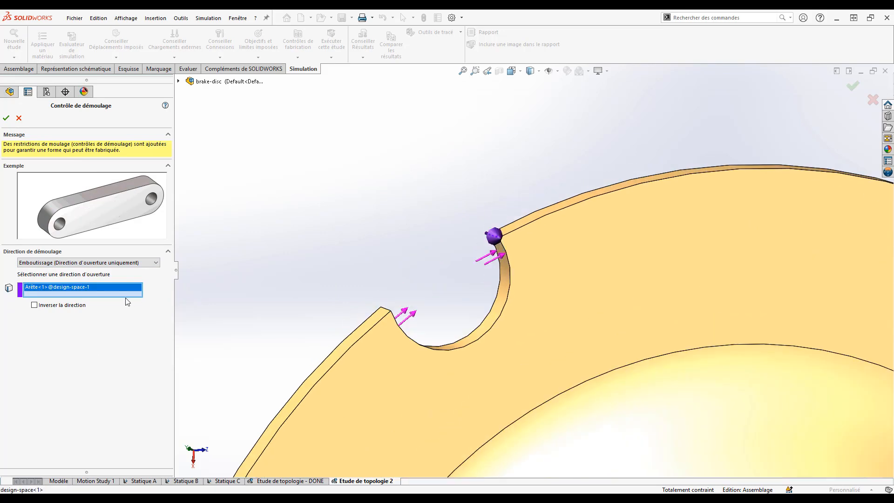
pyautogui.click(35, 305)
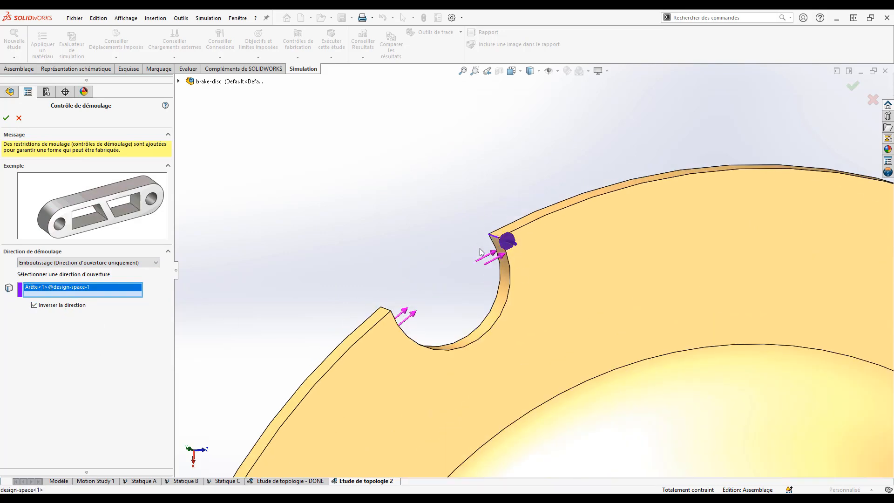
pyautogui.moveTo(483, 251); pyautogui.dragTo(446, 229, button='middle')
pyautogui.scroll(5, 471, 253)
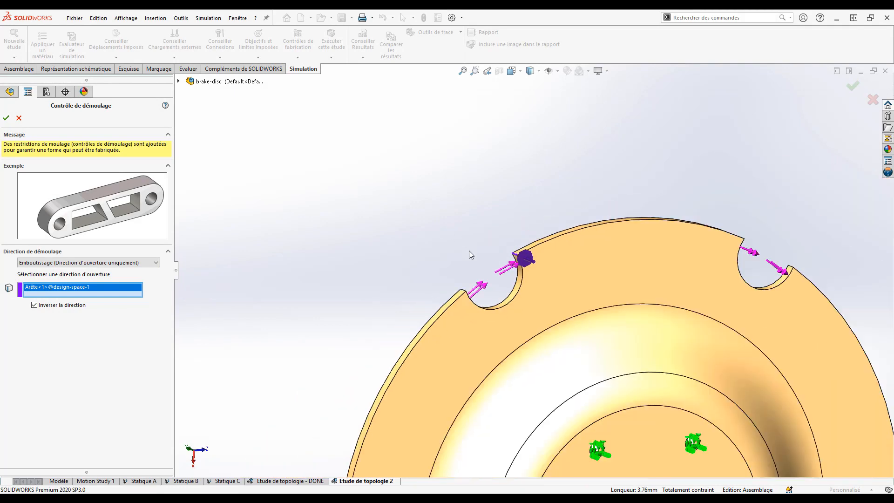
pyautogui.scroll(-5, 477, 236)
pyautogui.scroll(5, 478, 259)
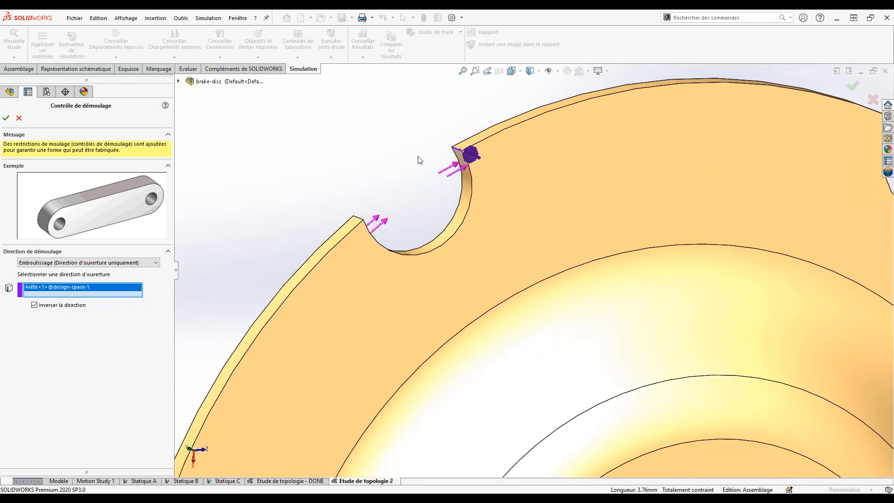
pyautogui.click(19, 118)
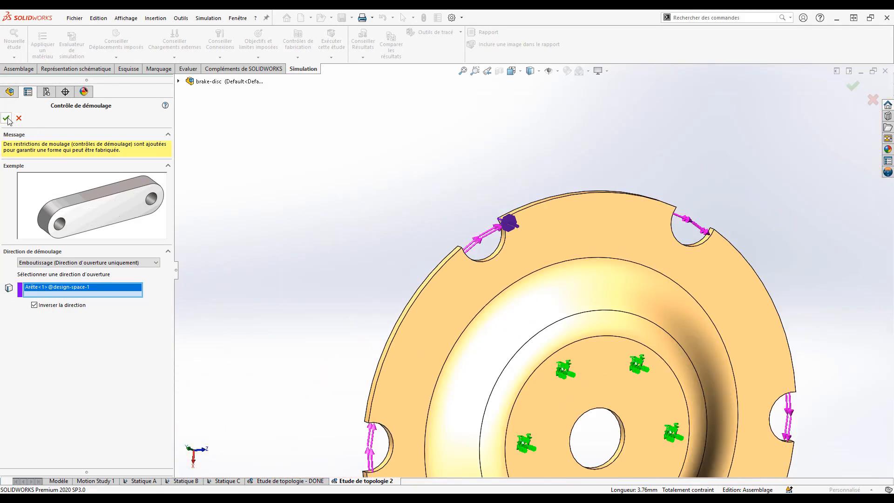
pyautogui.keyDown('ctrl'); pyautogui.moveTo(388, 222); pyautogui.dragTo(335, 134, button='middle'); pyautogui.keyUp('ctrl')
pyautogui.scroll(5, 376, 216)
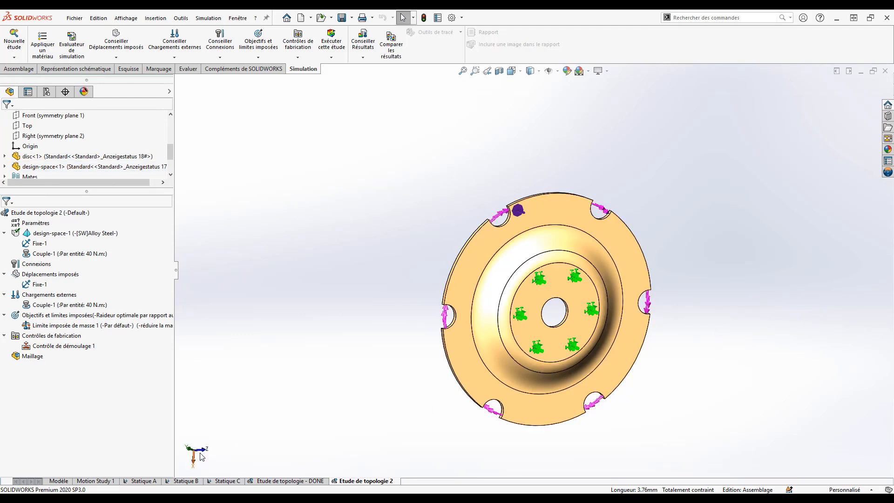
# - Add a quarter symmetry control (Quart de symétrie) using the Front (symmetry plane 1) and Right (symmetry plane 2) planes
pyautogui.rightClick(34, 334)
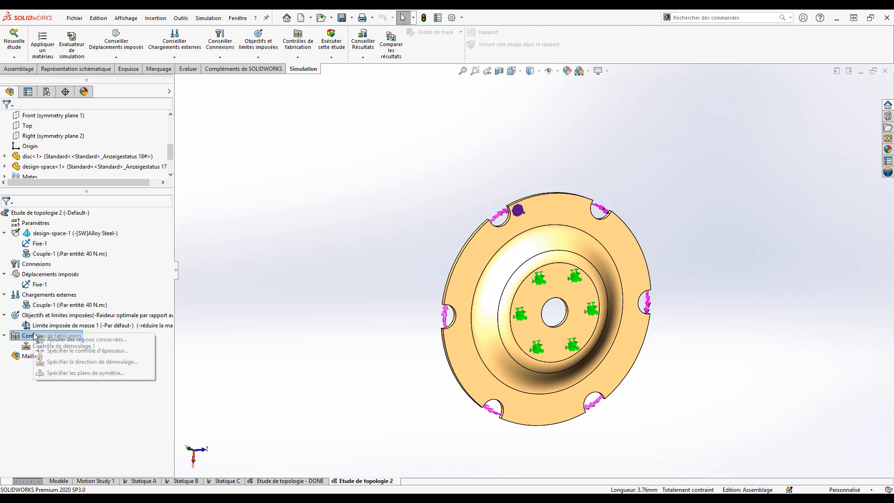
pyautogui.click(80, 374)
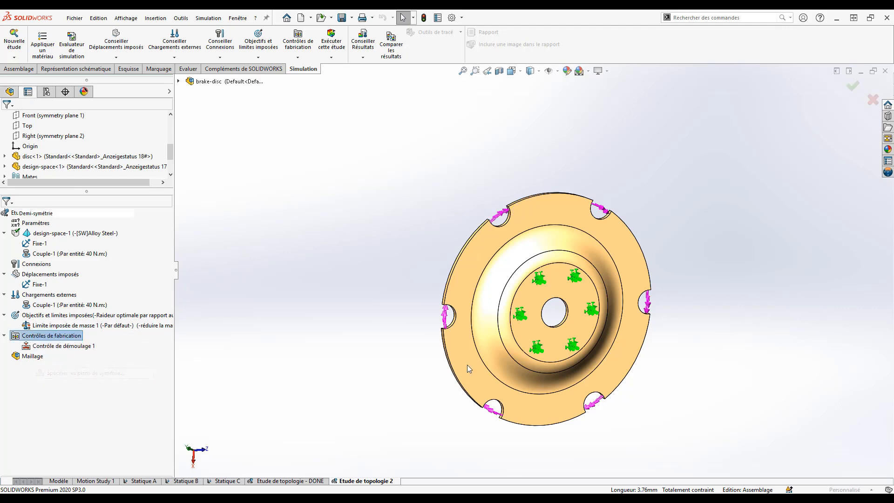
pyautogui.click(63, 213)
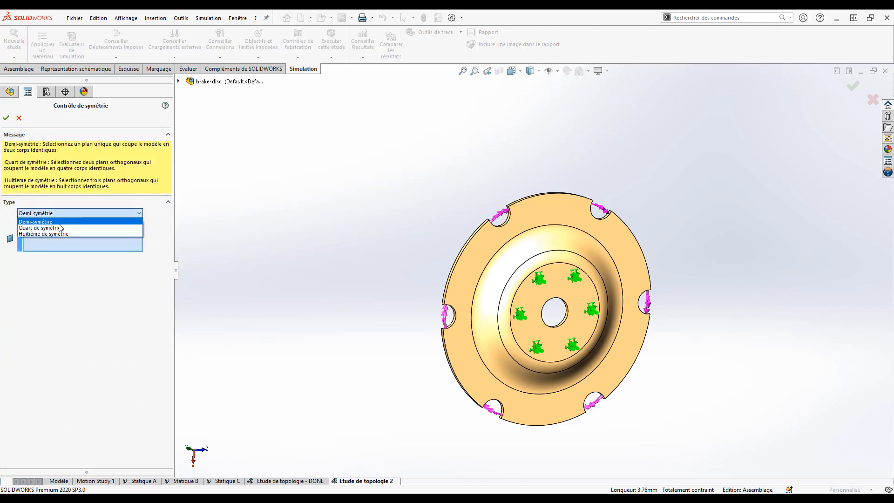
pyautogui.click(60, 227)
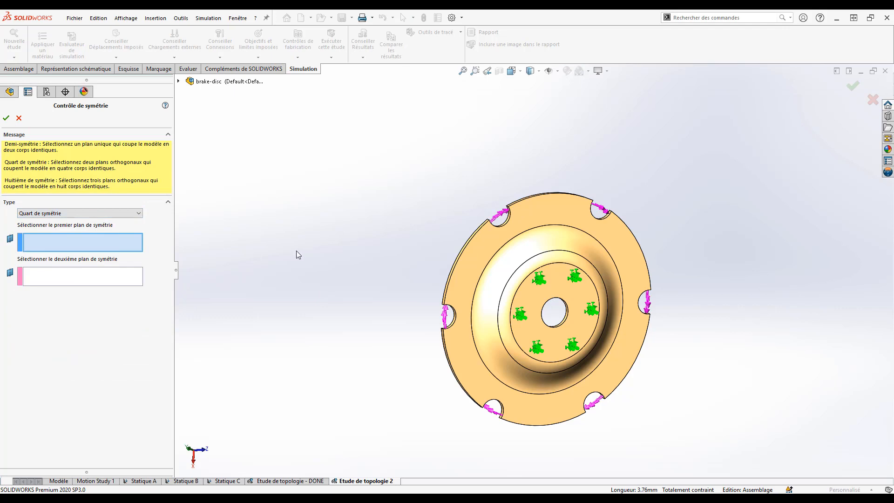
pyautogui.click(178, 81)
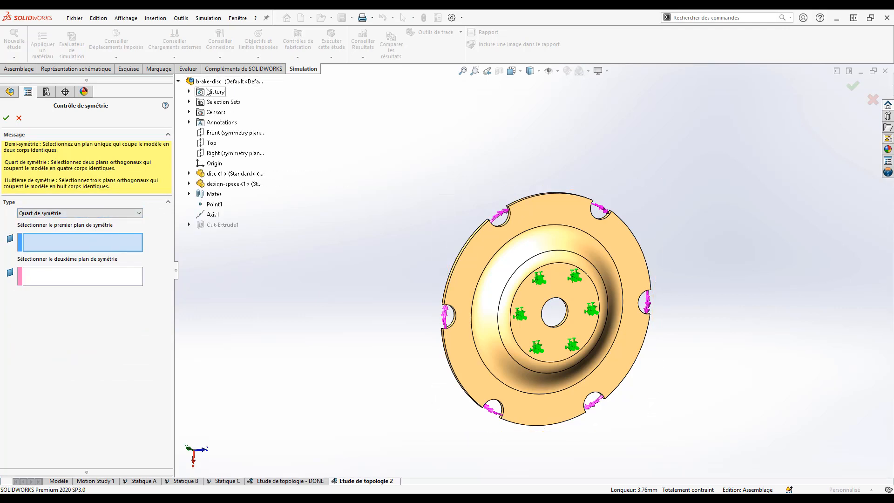
pyautogui.click(222, 134)
pyautogui.click(115, 274)
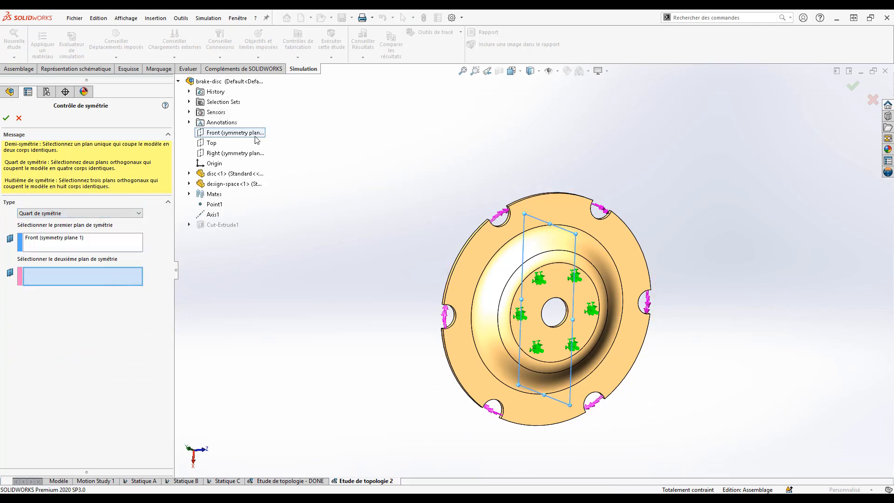
pyautogui.click(214, 154)
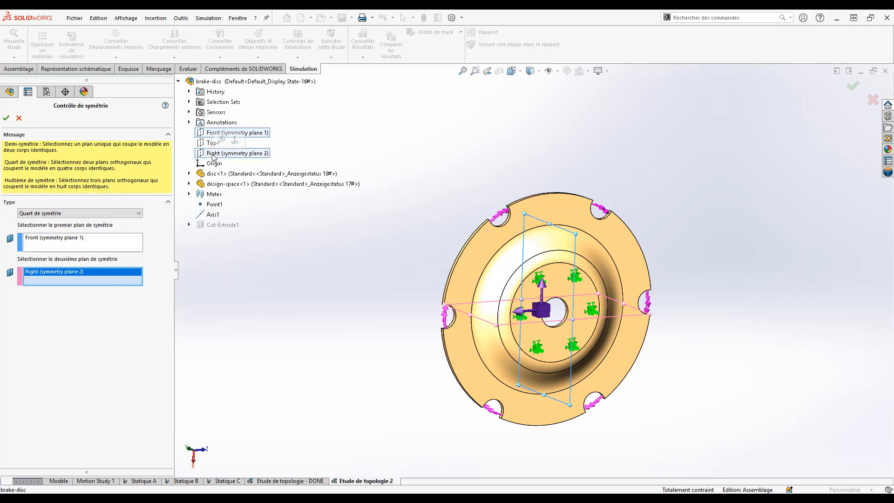
pyautogui.click(7, 118)
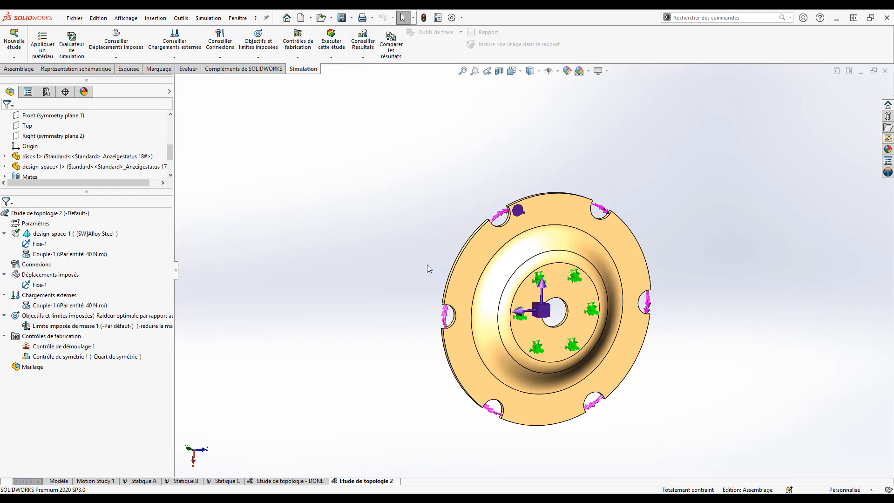
# - Mesh the design-space body with a standard mesh (Maillage standard) at the default density
pyautogui.rightClick(33, 367)
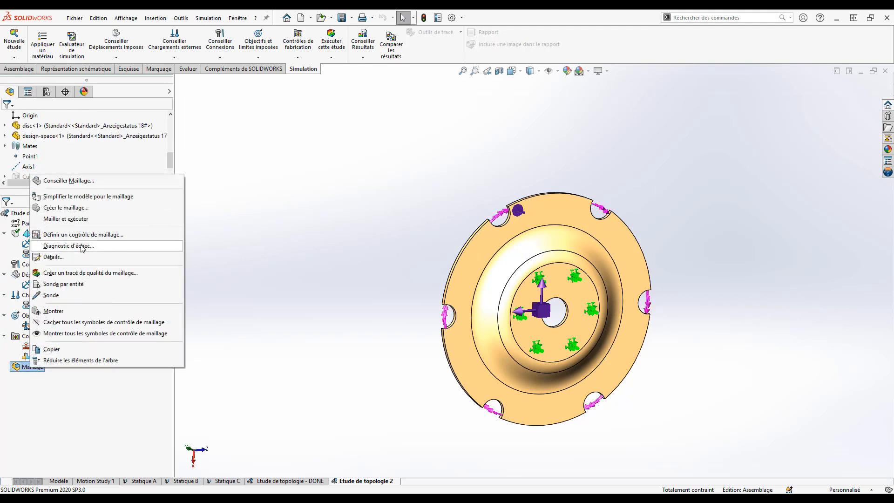
pyautogui.click(81, 207)
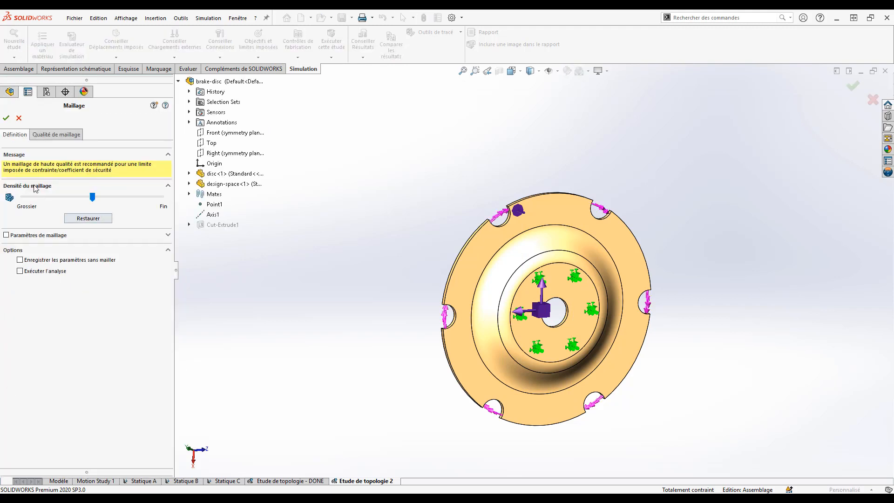
pyautogui.click(65, 237)
pyautogui.click(20, 245)
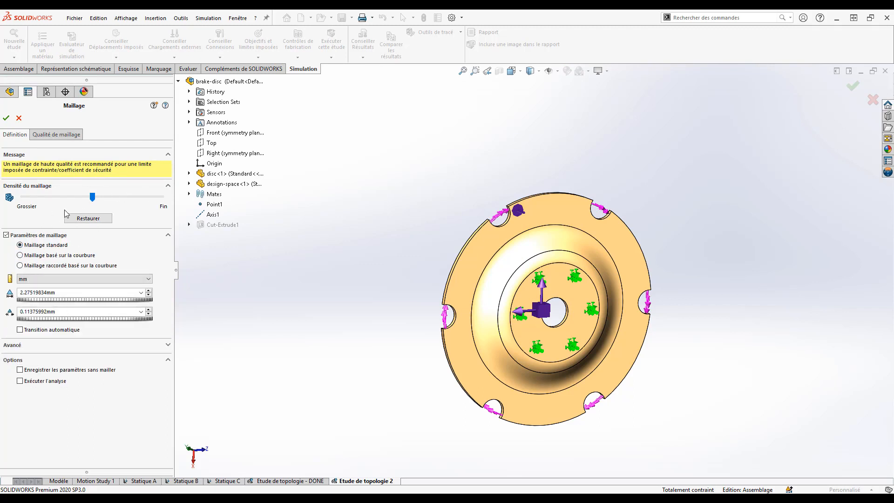
pyautogui.click(6, 118)
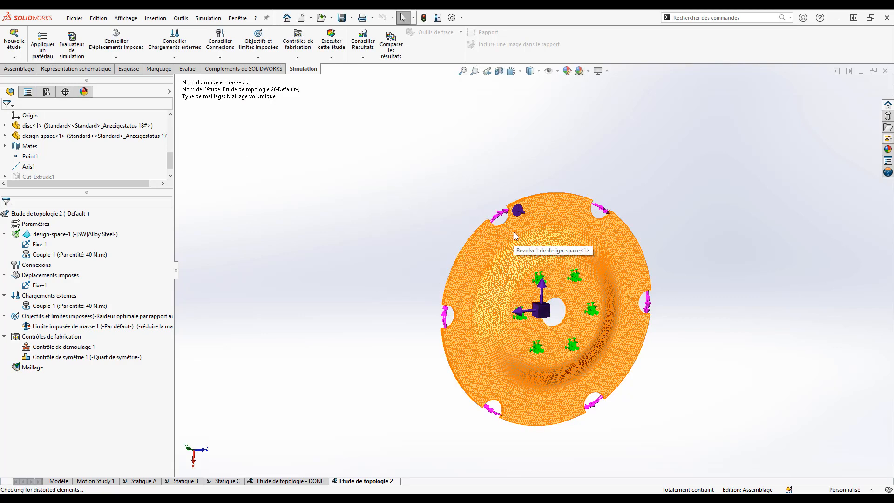
# - Switch to the study Etude de topologie - DONE and review its fixture, torque, mass constraint and symmetry control
pyautogui.keyDown('ctrl'); pyautogui.moveTo(589, 296); pyautogui.dragTo(538, 242, button='middle'); pyautogui.keyUp('ctrl')
pyautogui.scroll(-2, 537, 242)
pyautogui.keyDown('ctrl'); pyautogui.moveTo(495, 189); pyautogui.dragTo(520, 200, button='middle'); pyautogui.keyUp('ctrl')
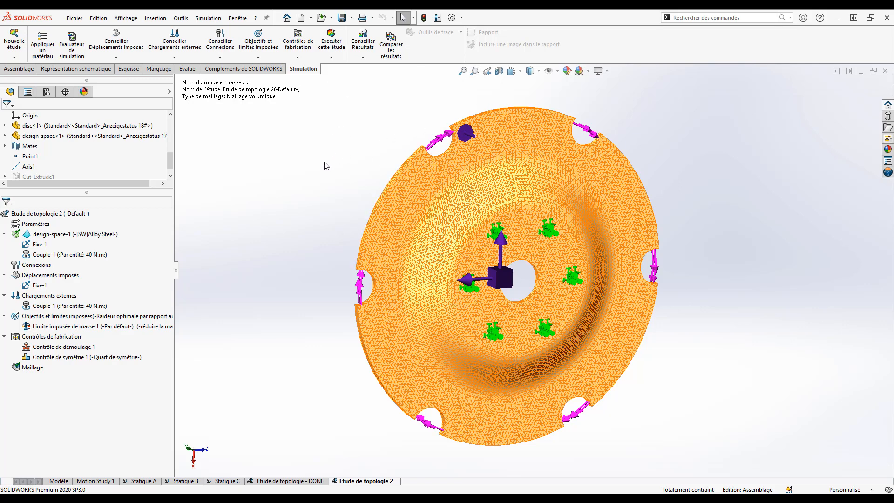
pyautogui.click(303, 482)
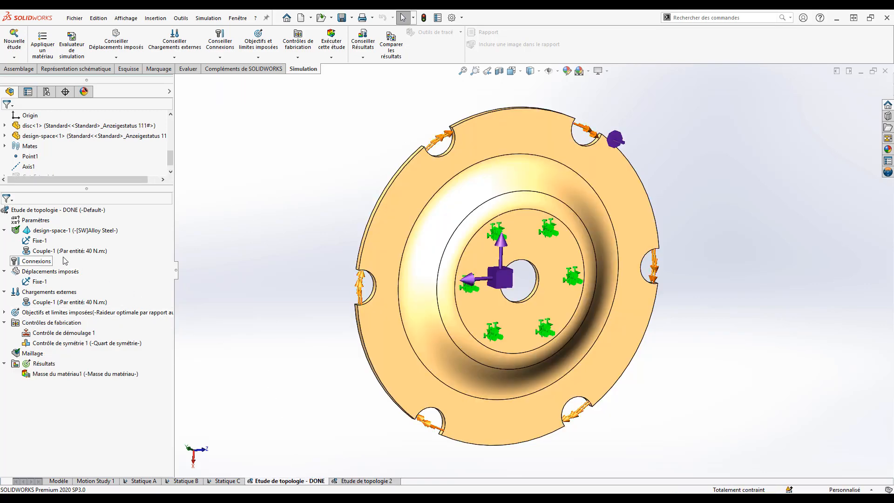
pyautogui.click(39, 240)
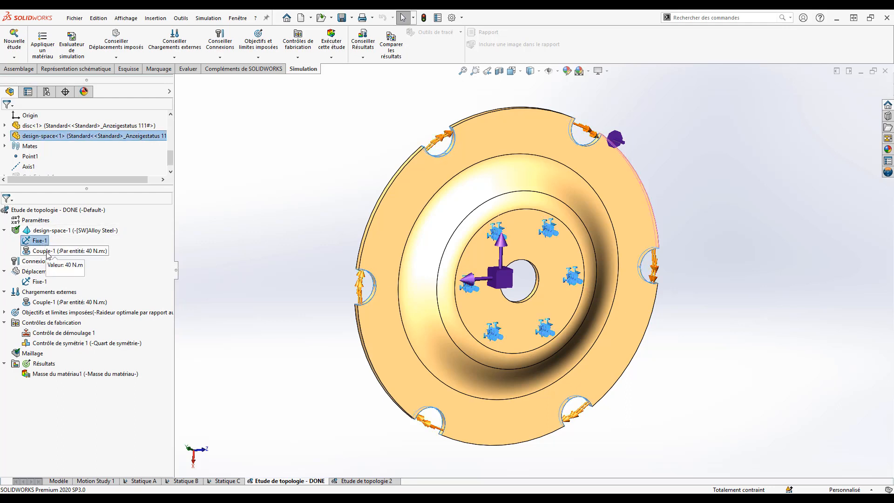
pyautogui.click(70, 251)
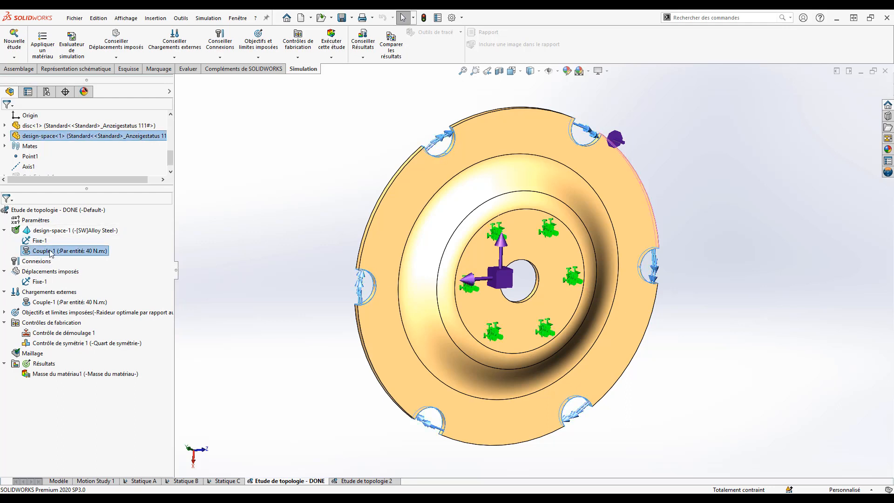
pyautogui.click(4, 312)
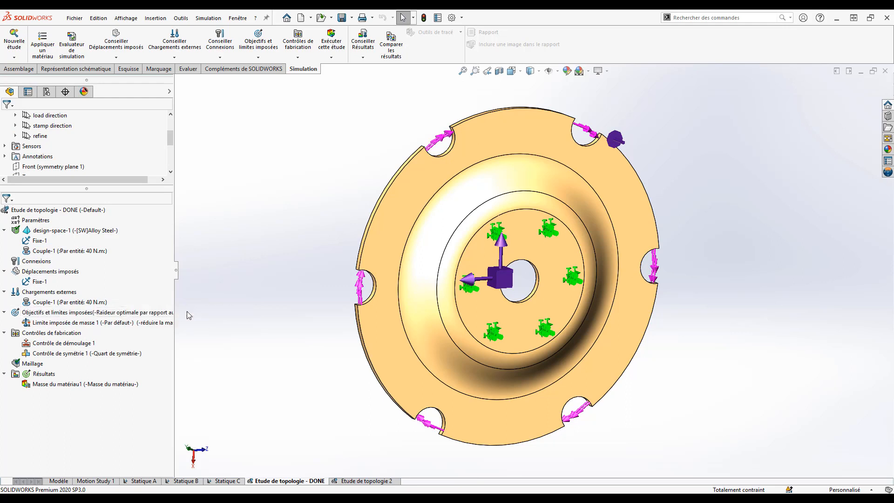
pyautogui.click(70, 351)
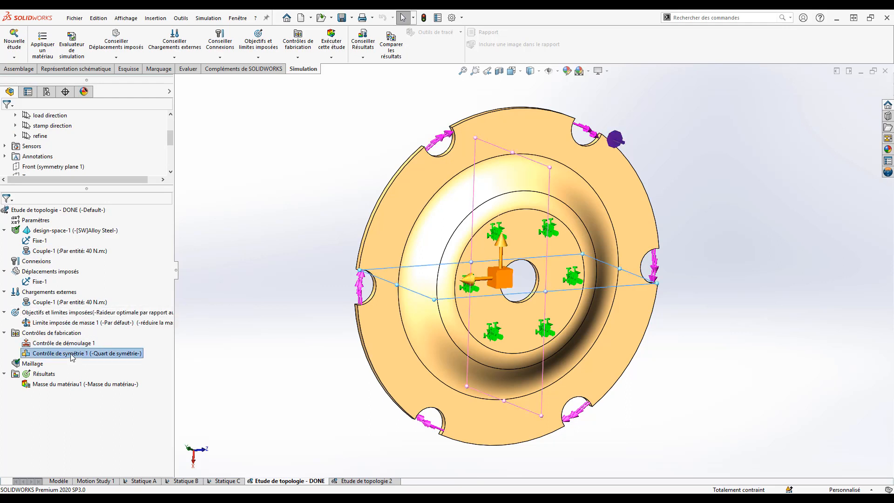
# - Show the Masse du matériau1 result plot and examine the optimized carrier shape from another angle
pyautogui.click(44, 386)
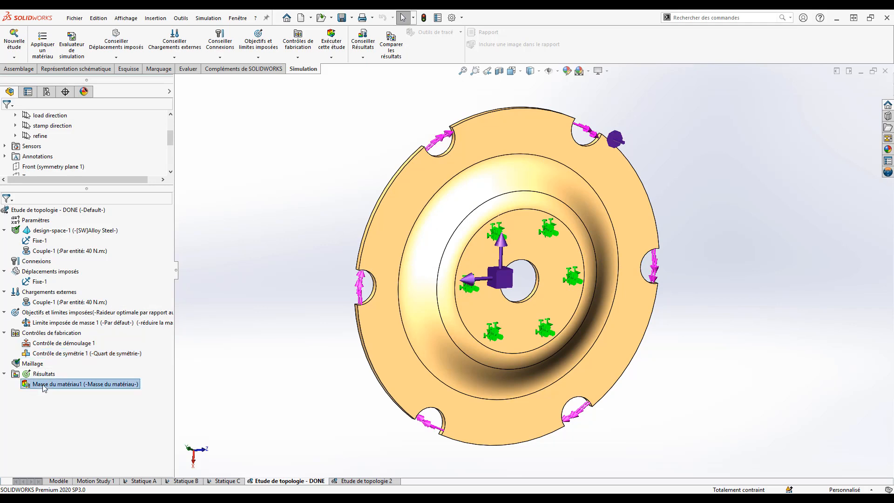
pyautogui.rightClick(43, 387)
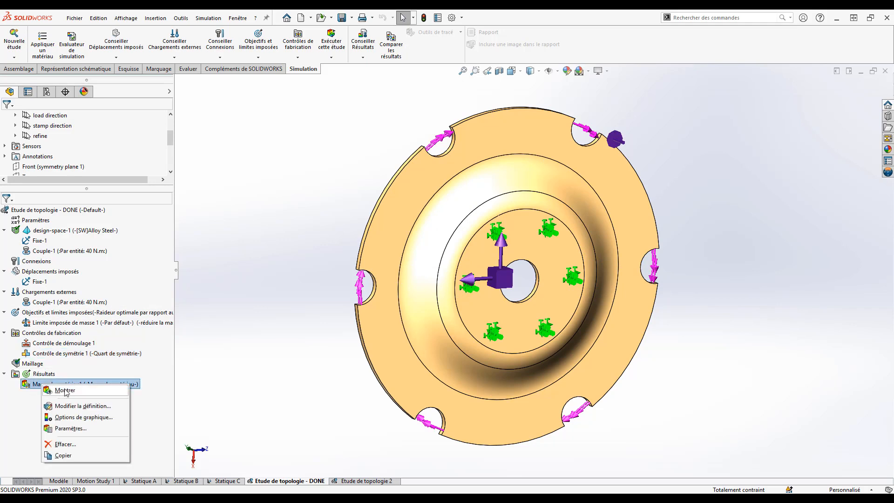
pyautogui.click(66, 390)
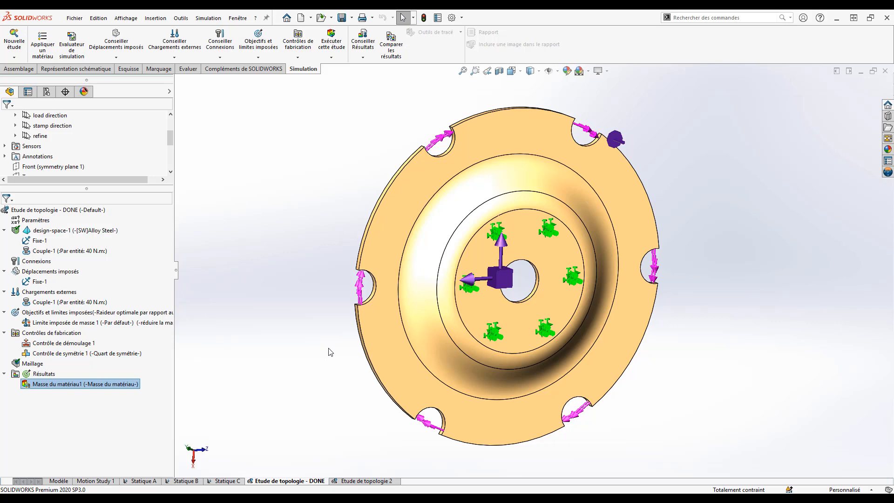
pyautogui.keyDown('ctrl'); pyautogui.moveTo(666, 195); pyautogui.dragTo(617, 188, button='middle'); pyautogui.keyUp('ctrl')
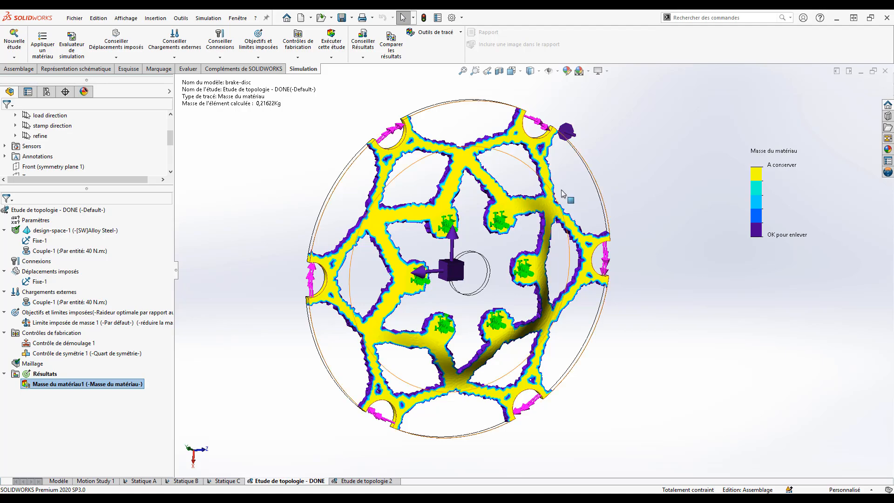
pyautogui.moveTo(611, 177); pyautogui.dragTo(586, 206, button='middle')
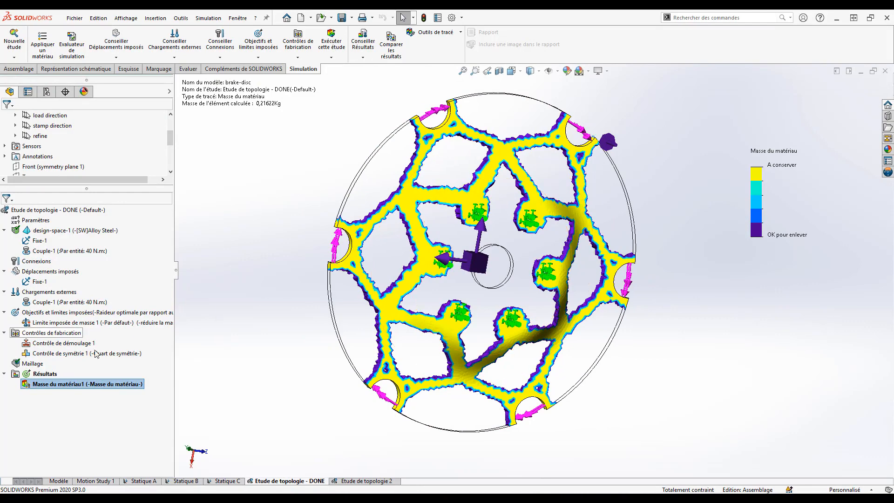
# - Edit the Masse du matériau1 plot to display the smoothed mesh, reduce the number of smoothing cycles, and accept it
pyautogui.rightClick(41, 384)
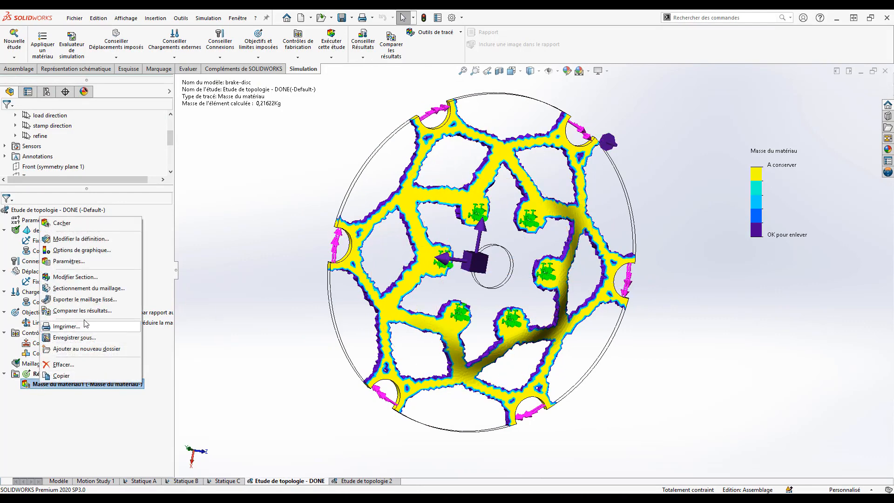
pyautogui.click(85, 241)
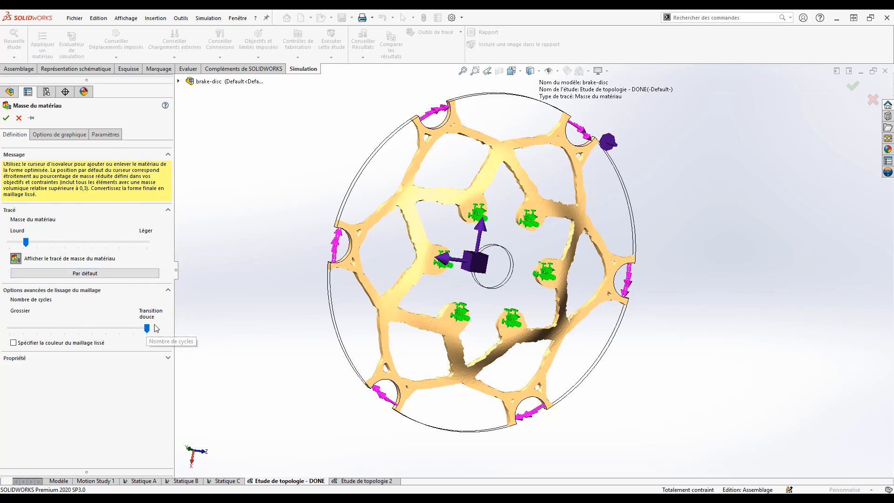
pyautogui.moveTo(146, 329); pyautogui.dragTo(114, 329)
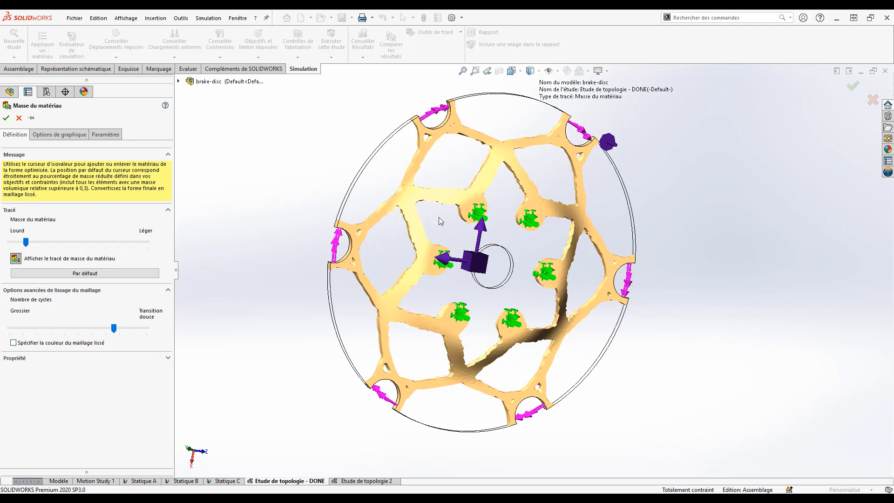
pyautogui.click(6, 119)
pyautogui.moveTo(630, 235)
pyautogui.mouseDown(button='middle')
pyautogui.moveTo(637, 232)
pyautogui.moveTo(489, 240)
pyautogui.moveTo(535, 247)
pyautogui.moveTo(641, 236)
pyautogui.moveTo(642, 247)
pyautogui.mouseUp(button='middle')
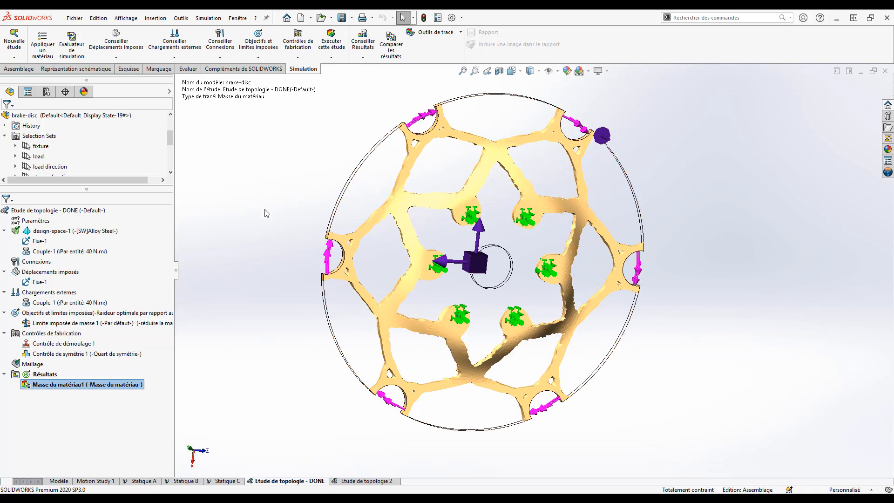
pyautogui.click(39, 242)
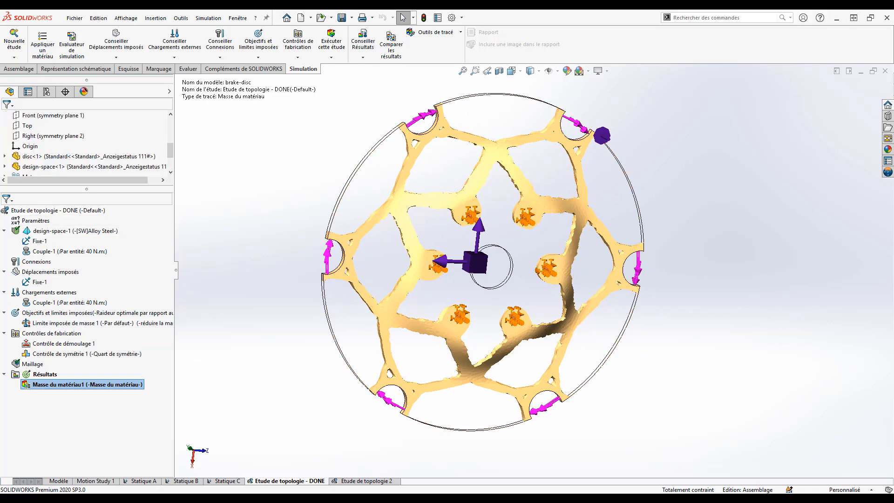
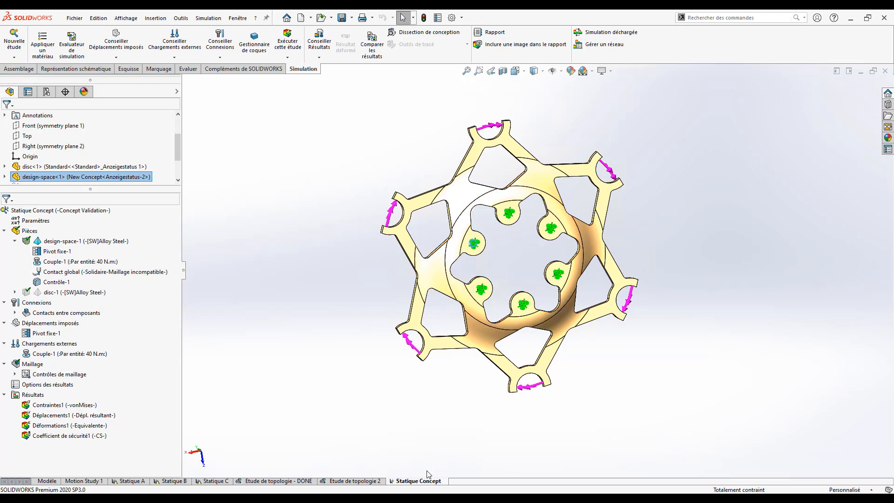
# - Create a new design study and add the variable Rayon as a range (Intervalle) from 2 to 8 mm
pyautogui.rightClick(417, 483)
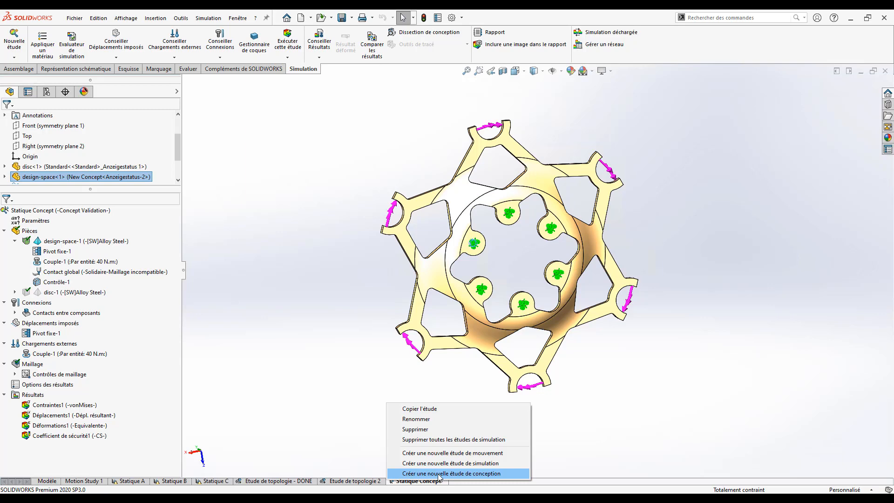
pyautogui.click(438, 474)
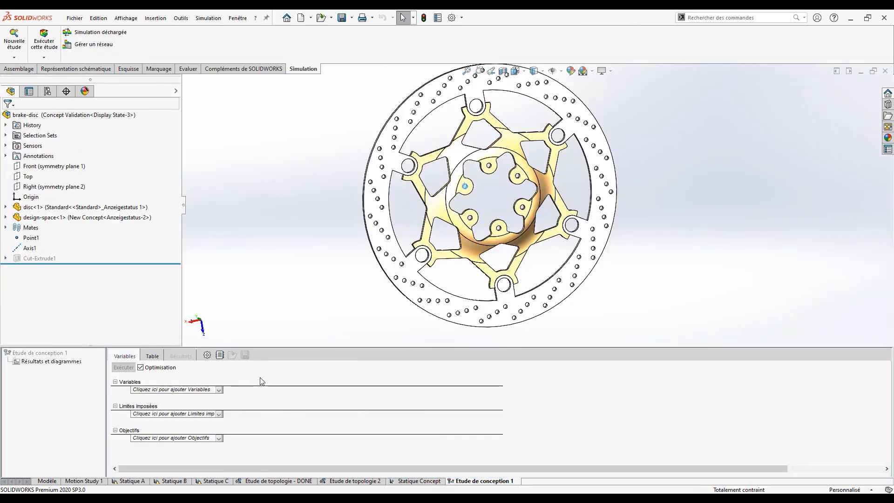
pyautogui.click(192, 390)
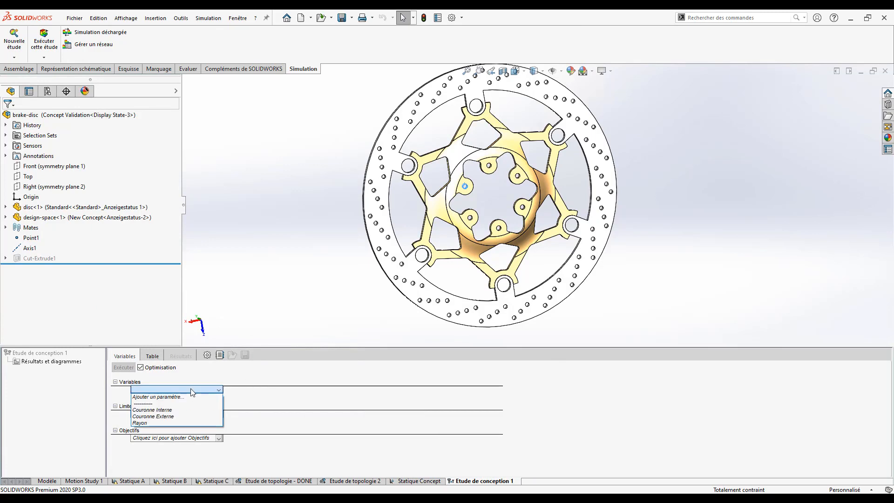
pyautogui.click(175, 423)
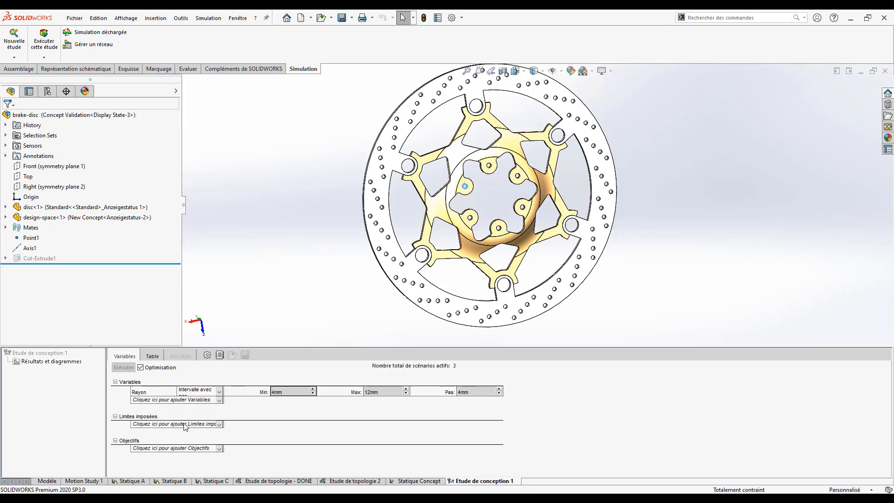
pyautogui.click(220, 393)
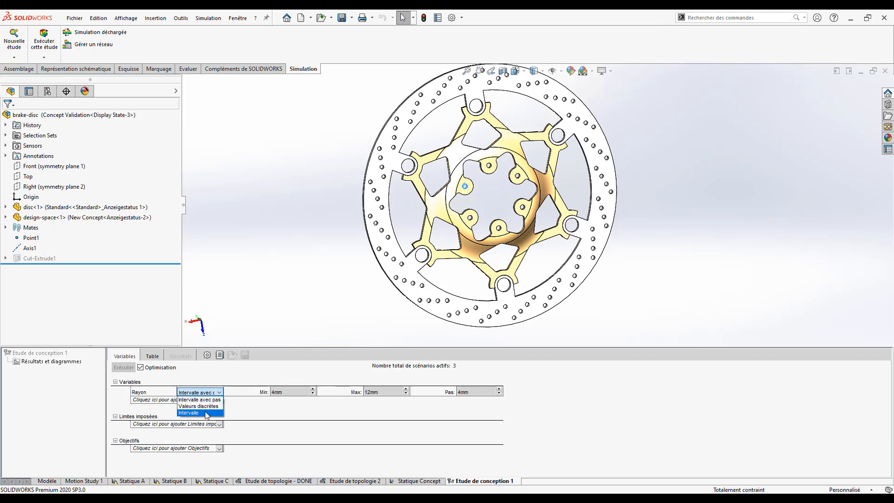
pyautogui.click(206, 413)
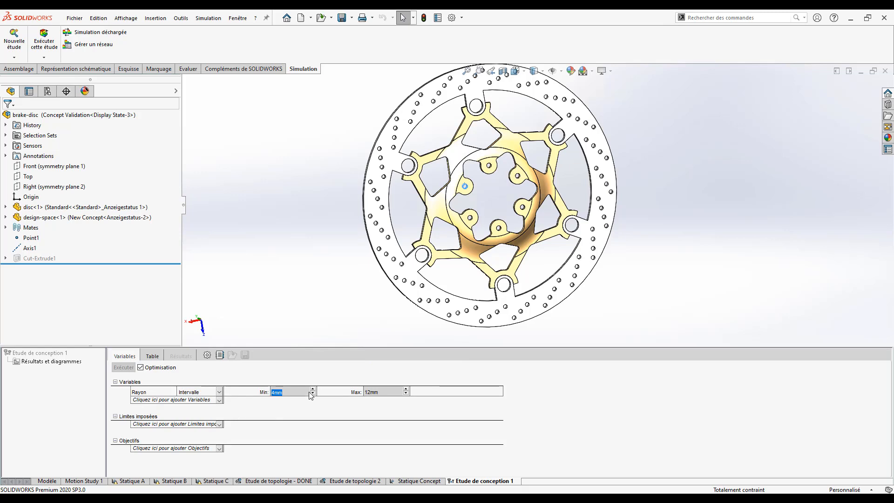
pyautogui.write('2')
pyautogui.click(395, 391)
pyautogui.write('8')
# - Add the variable Couronne Interne to the design study as a range (Intervalle) from 8 to 15 mm
pyautogui.click(181, 400)
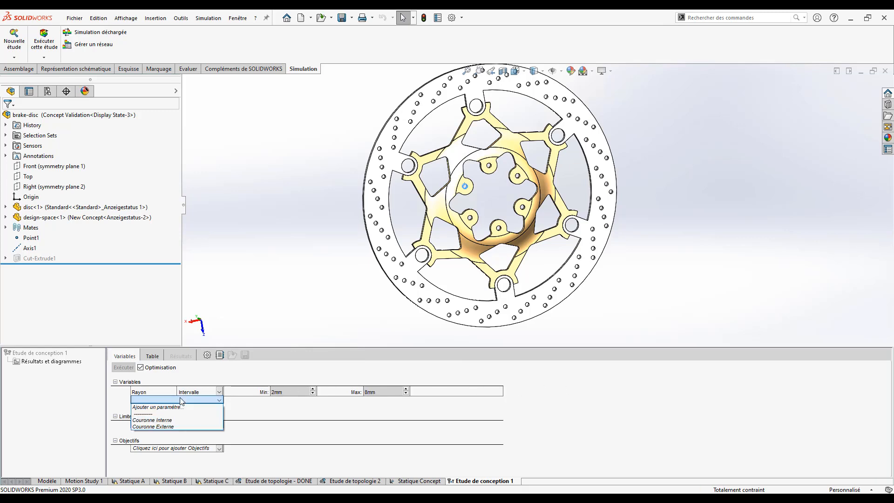
pyautogui.click(170, 421)
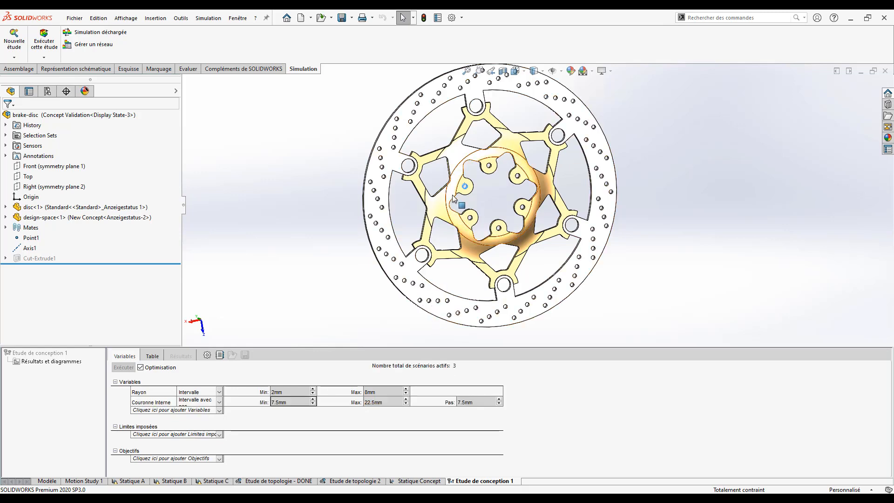
pyautogui.click(221, 403)
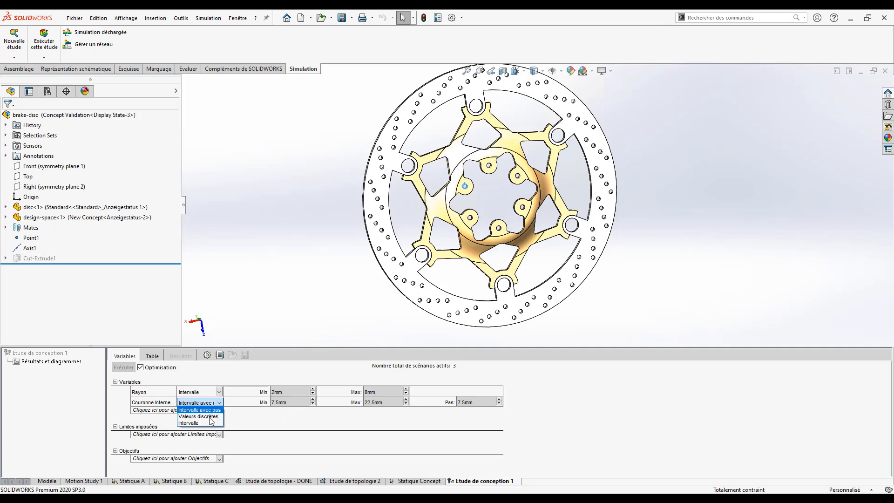
pyautogui.click(205, 410)
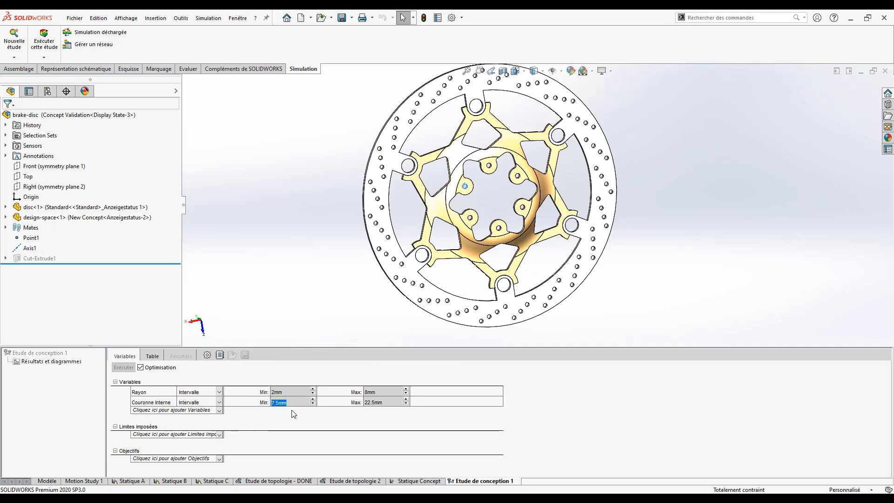
pyautogui.write('8')
pyautogui.click(381, 401)
pyautogui.write('15')
# - Add the variable Couronne Externe to the design study as a range (Intervalle) from 4 to 8 mm
pyautogui.click(219, 410)
pyautogui.click(185, 432)
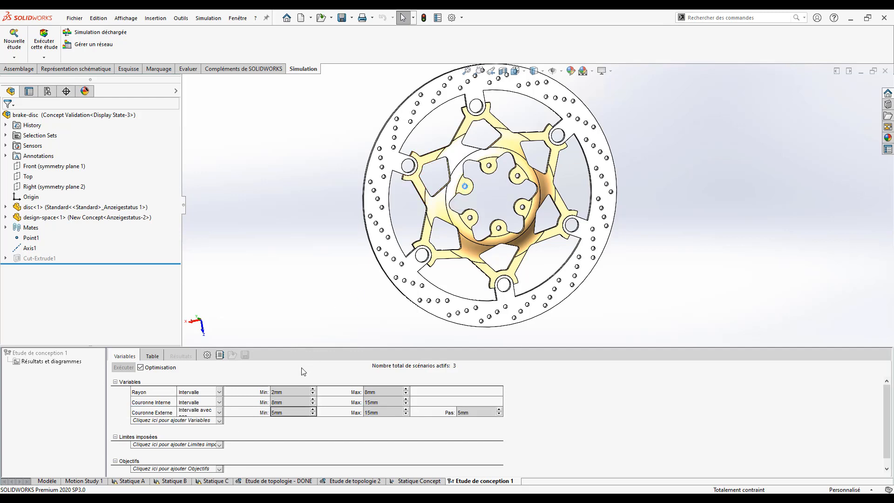
pyautogui.click(219, 412)
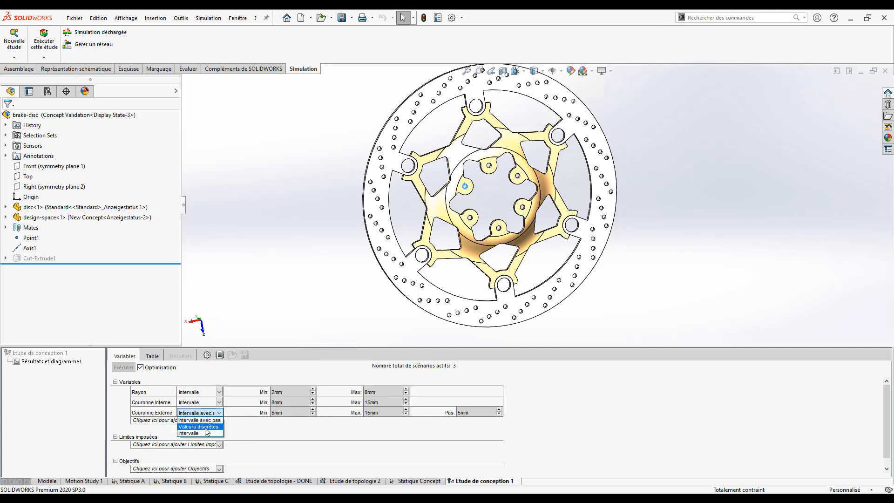
pyautogui.click(204, 433)
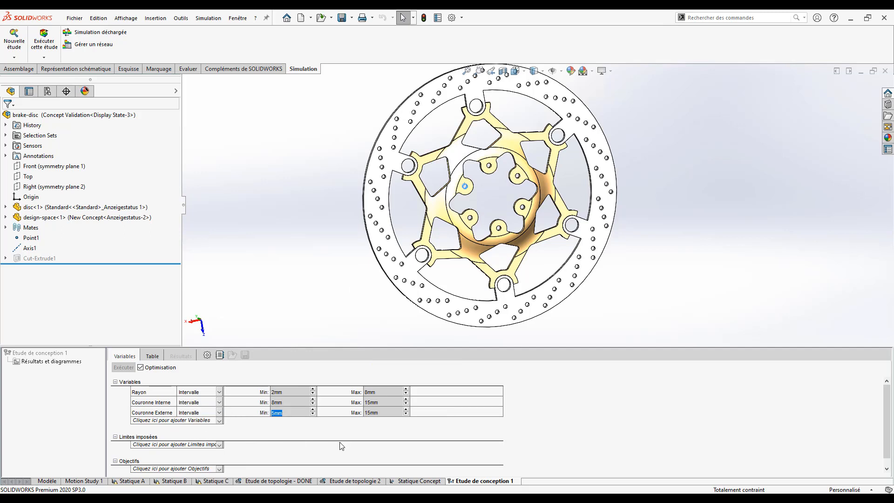
pyautogui.write('4')
pyautogui.write('8')
# - Add the Masse Support sensor as the design study's objective, with the goal Réduire
pyautogui.scroll(-1, 888, 405)
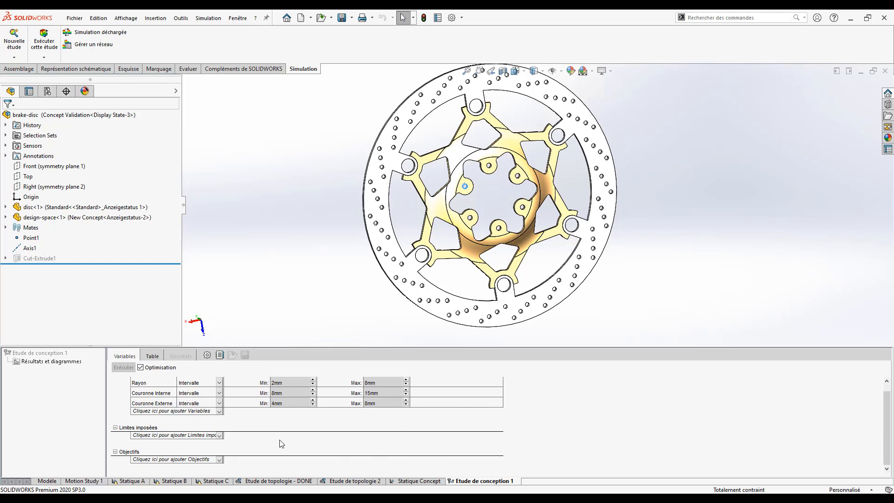
pyautogui.click(219, 460)
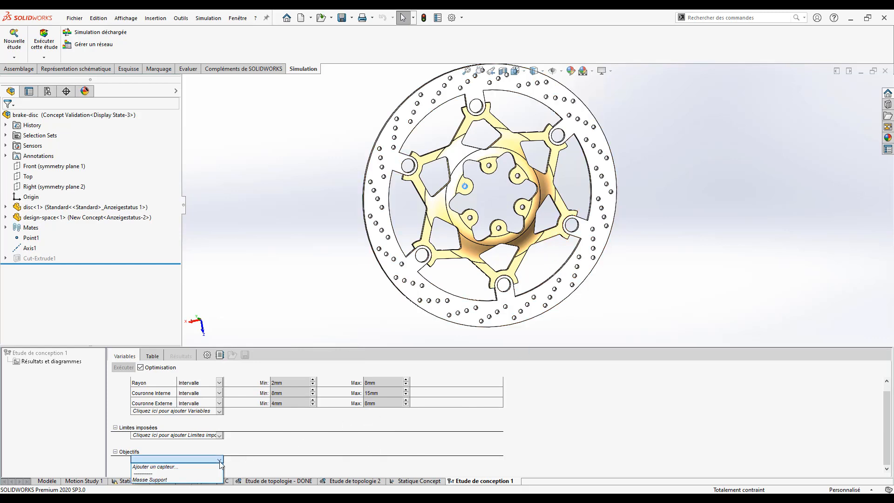
pyautogui.click(160, 479)
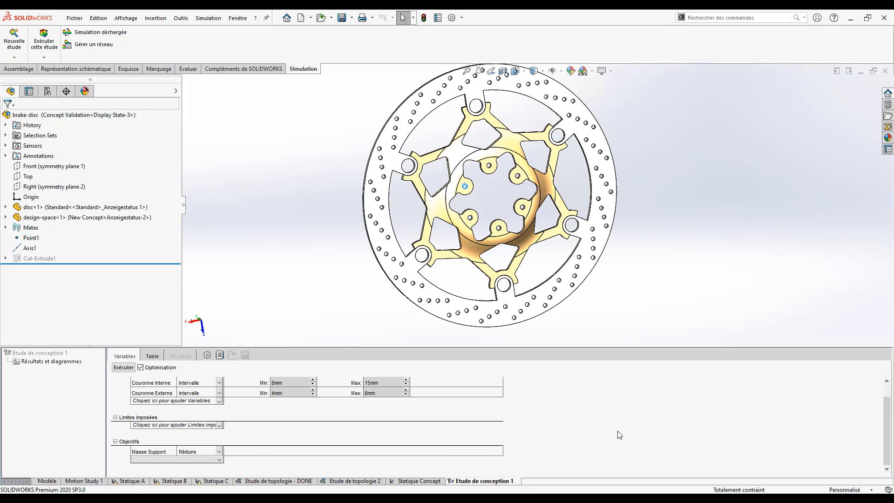
# - Add a simulation data sensor for the model's minimum Coefficient de sécurité as a constraint of the design study
pyautogui.click(203, 425)
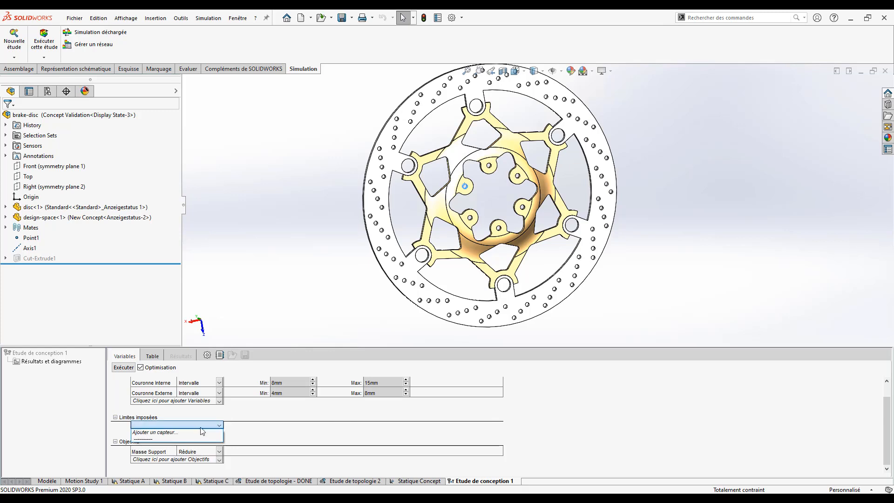
pyautogui.click(191, 433)
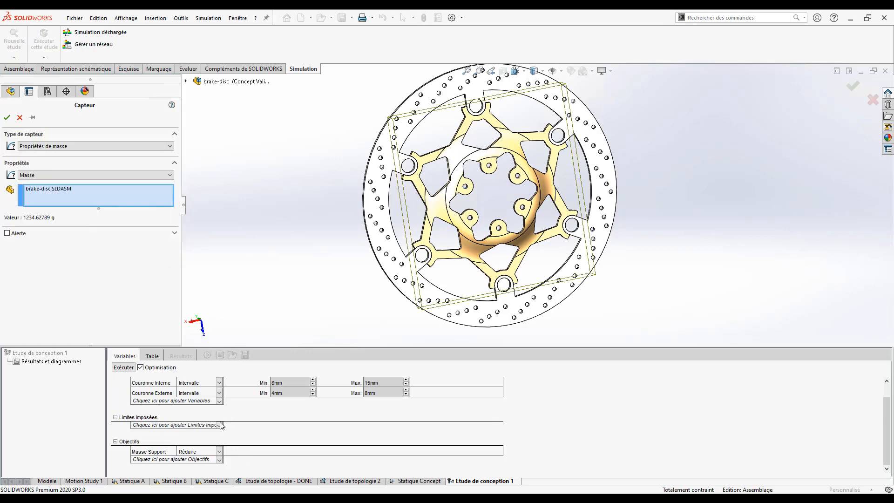
pyautogui.click(96, 145)
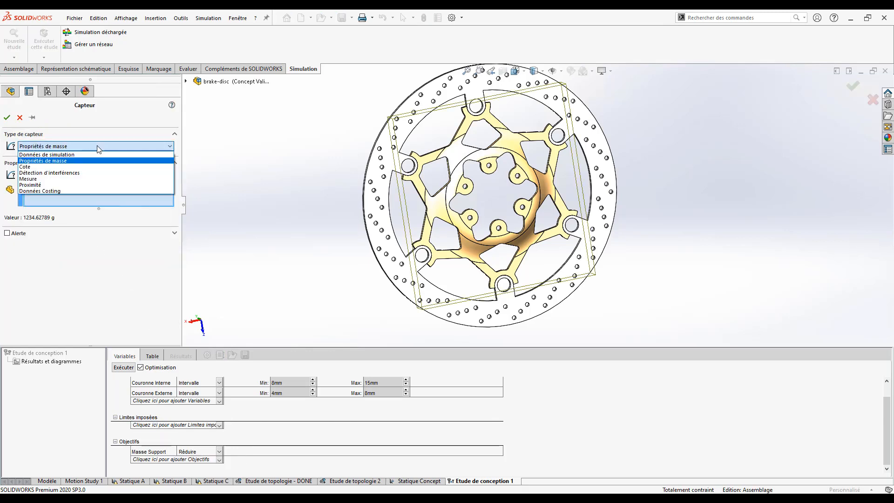
pyautogui.click(93, 155)
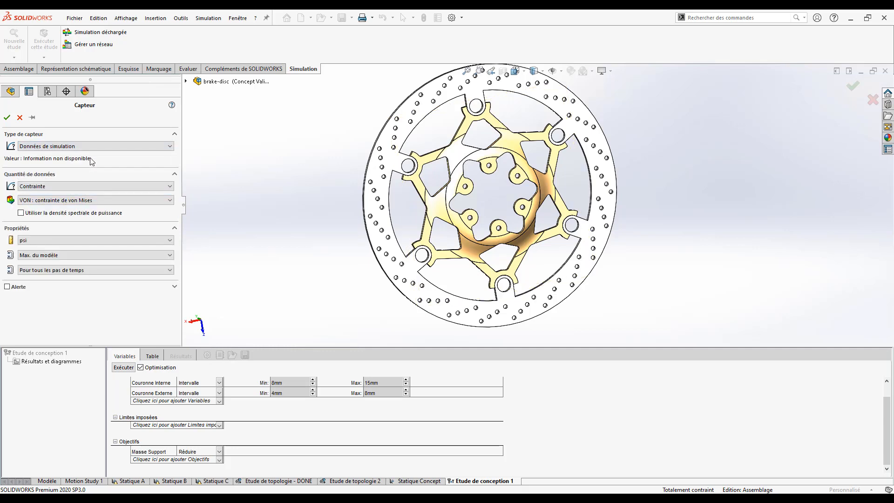
pyautogui.click(66, 185)
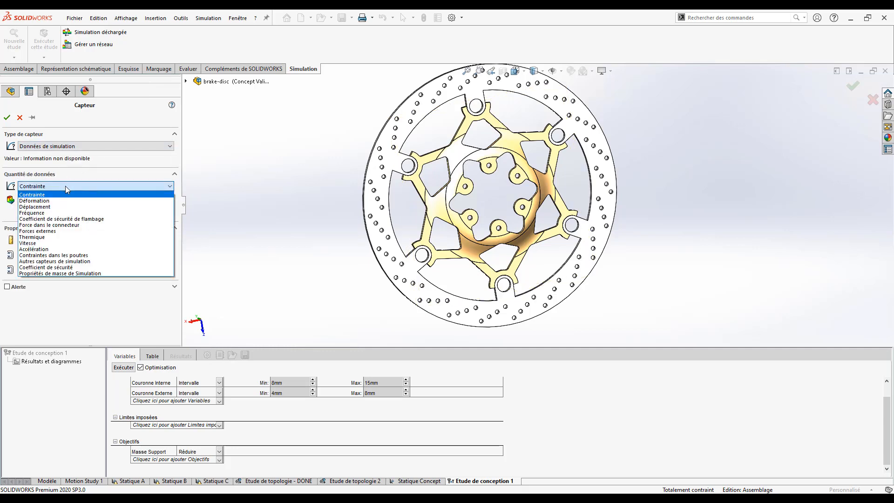
pyautogui.click(62, 267)
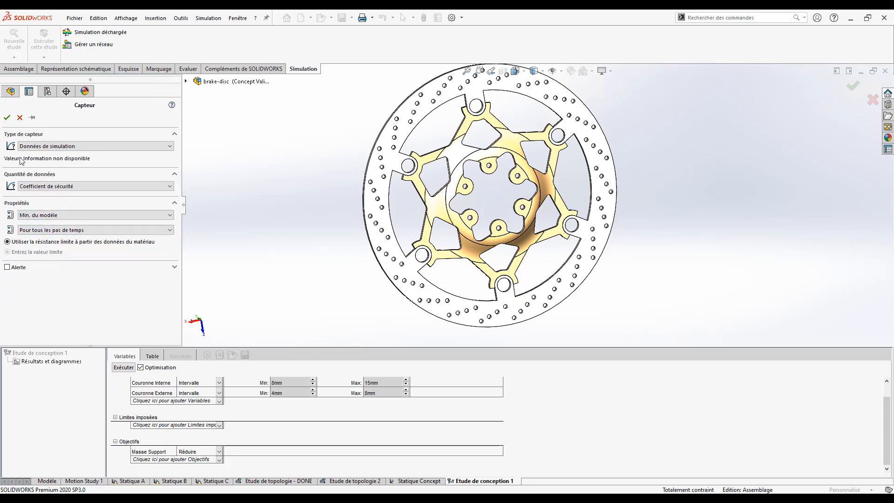
pyautogui.click(7, 119)
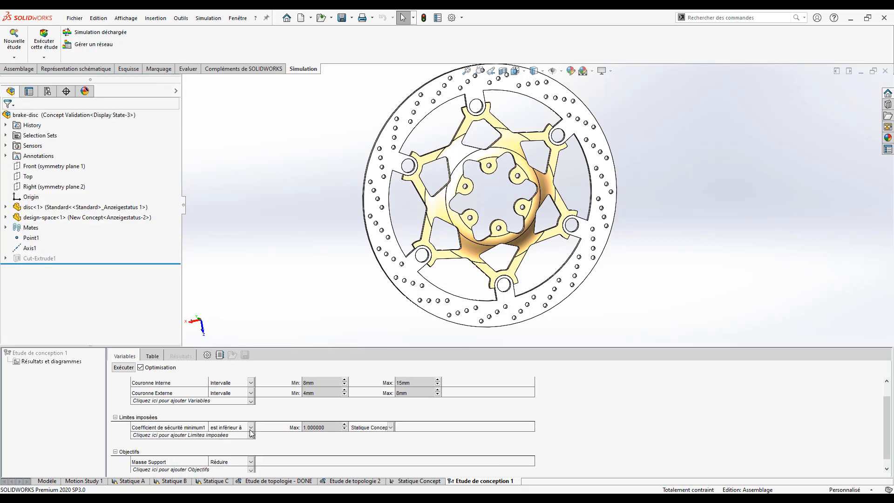
# - Set the safety factor constraint to Est supérieur à with a minimum of 3
pyautogui.click(251, 428)
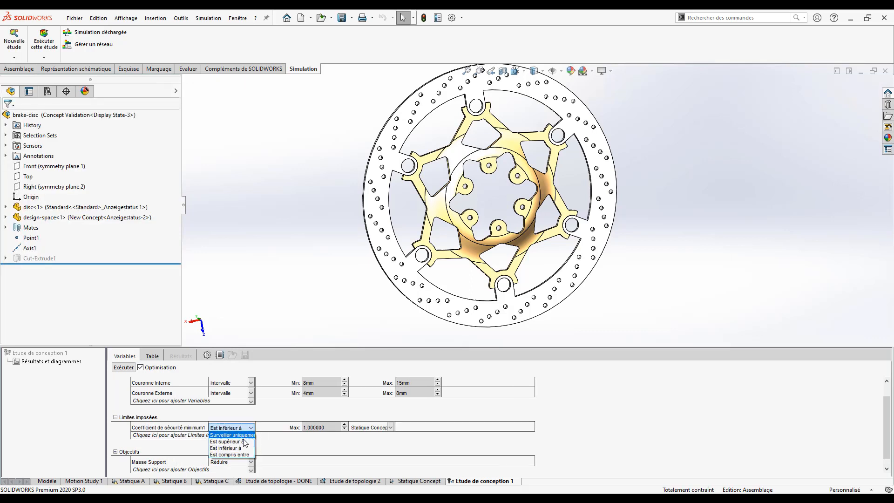
pyautogui.click(228, 447)
pyautogui.click(335, 427)
pyautogui.write('3')
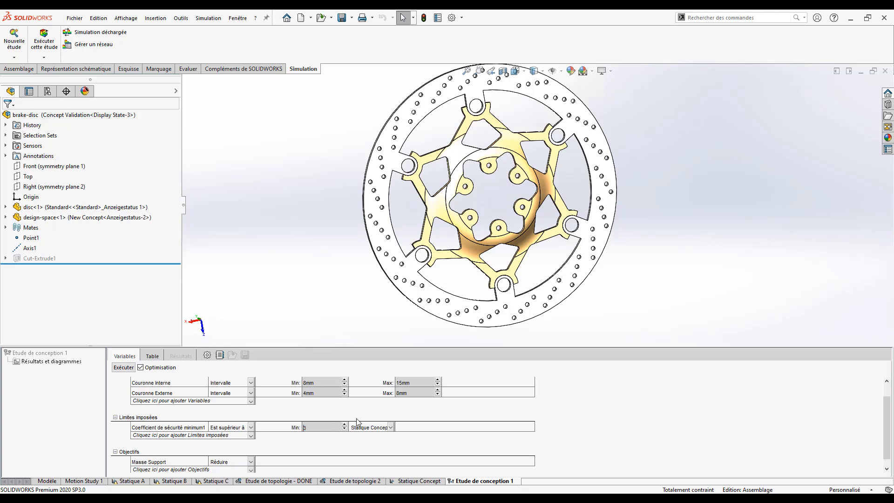
# - Add a simulation data sensor for the model's maximum URES resultant displacement as a second constraint
pyautogui.click(225, 436)
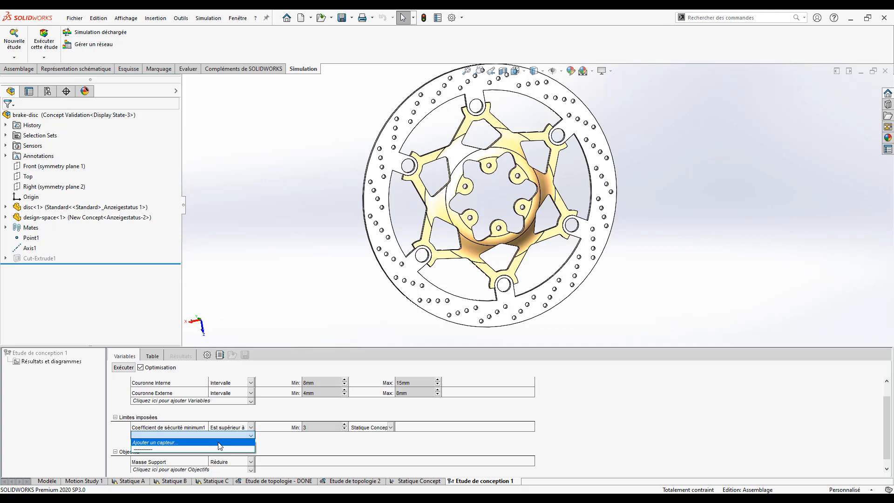
pyautogui.click(218, 443)
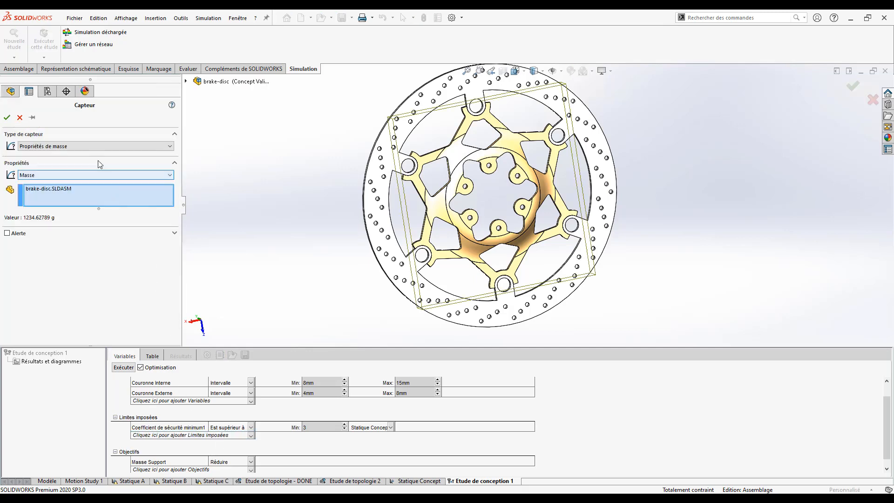
pyautogui.click(89, 145)
pyautogui.click(72, 163)
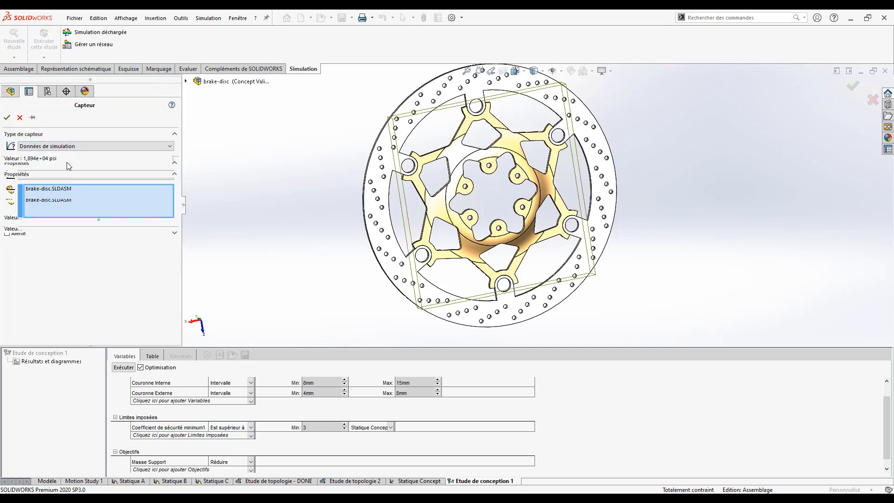
pyautogui.click(53, 185)
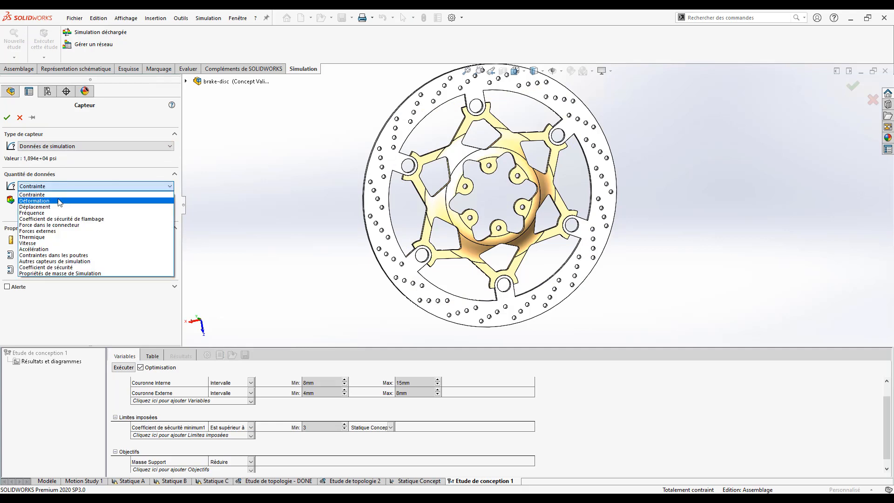
pyautogui.click(59, 207)
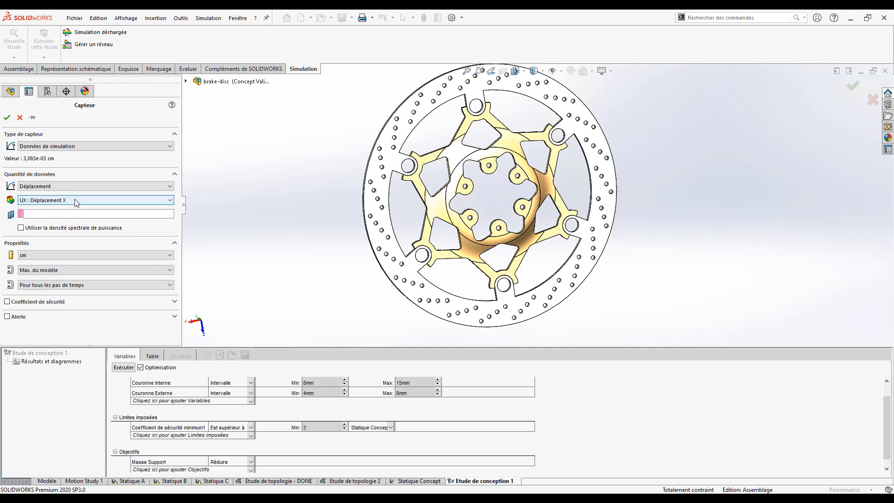
pyautogui.click(74, 200)
pyautogui.click(54, 227)
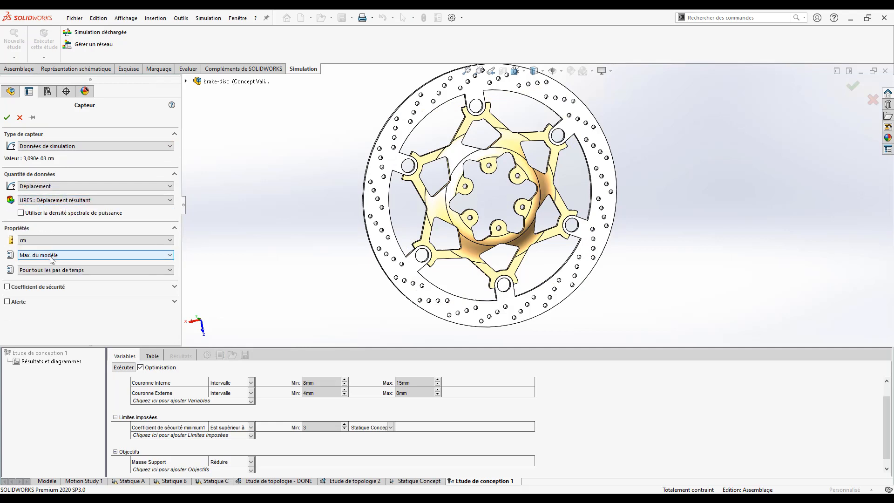
pyautogui.click(54, 244)
pyautogui.click(93, 254)
pyautogui.click(6, 117)
# - Set the displacement constraint to Est inférieur à with a maximum of 0.06 mm, and run the optimization
pyautogui.click(250, 438)
pyautogui.click(232, 458)
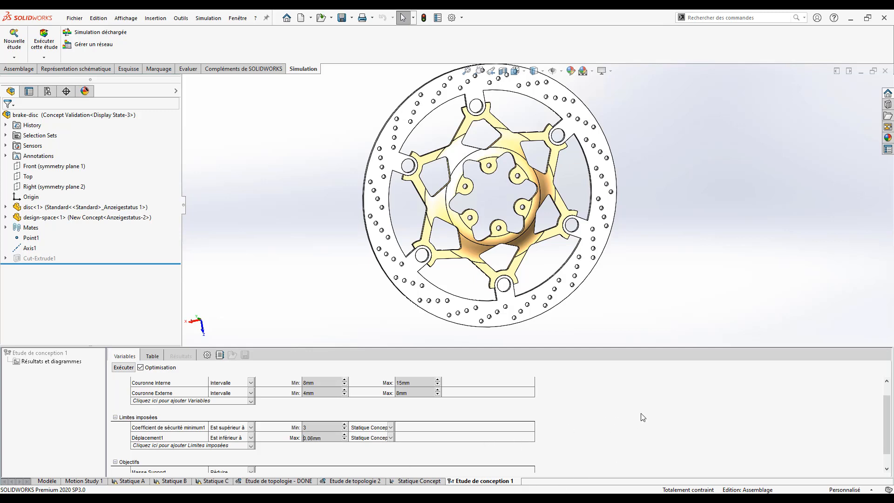
pyautogui.scroll(-2, 643, 416)
pyautogui.scroll(3, 642, 417)
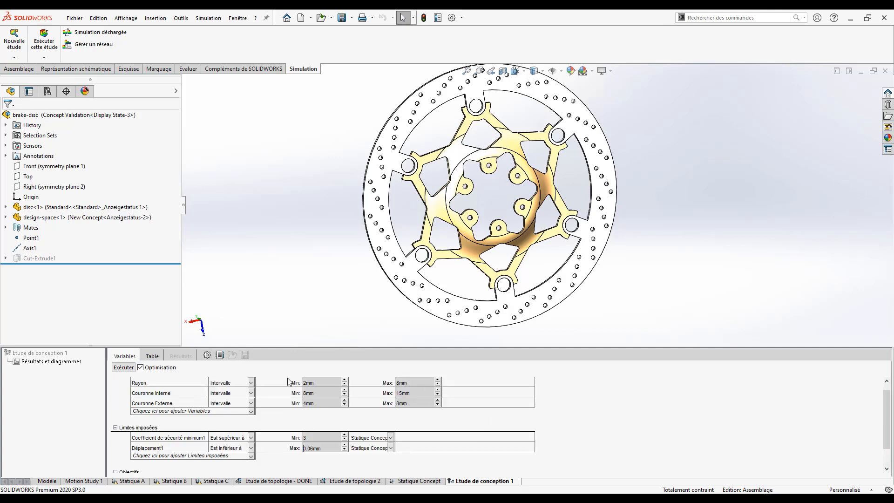
pyautogui.click(124, 368)
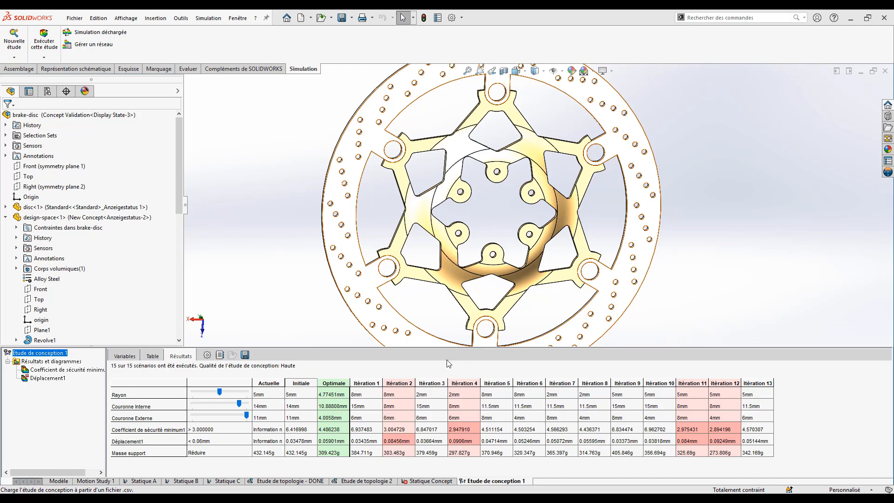
# - Apply the Optimale scenario and compare its safety factor plot with the Initiale one, moving the Min callout into the carrier's central opening
pyautogui.click(339, 381)
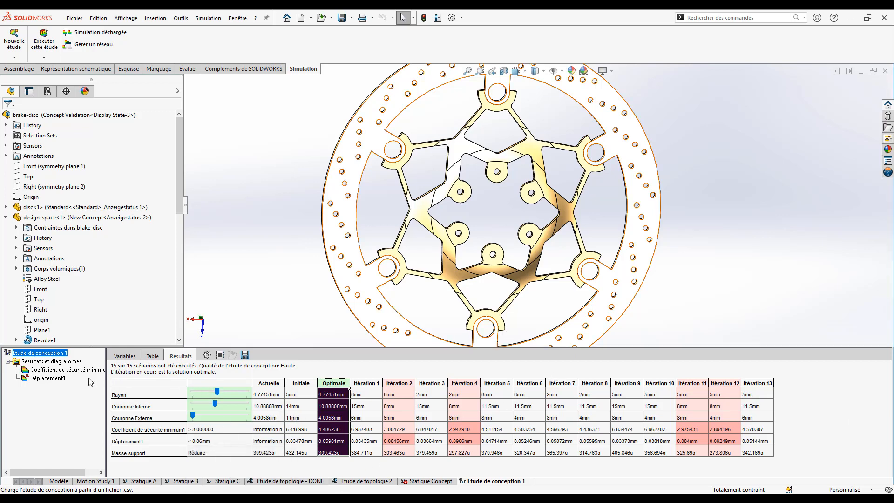
pyautogui.click(59, 371)
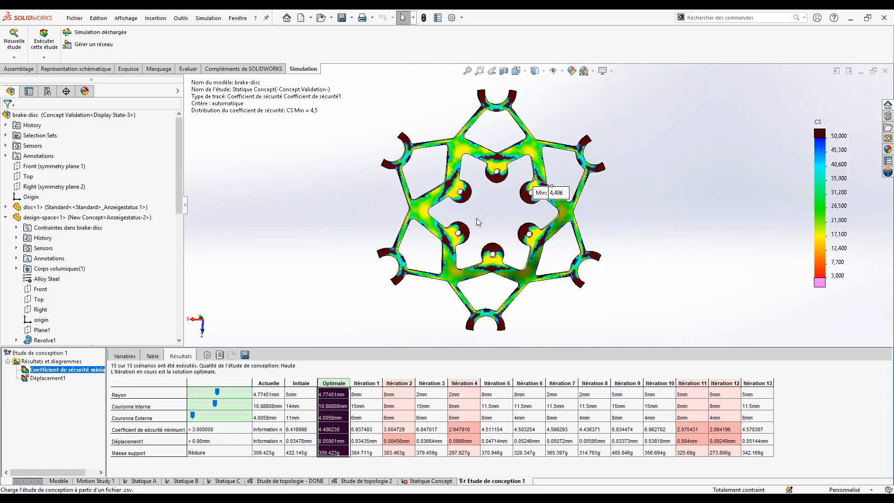
pyautogui.click(306, 383)
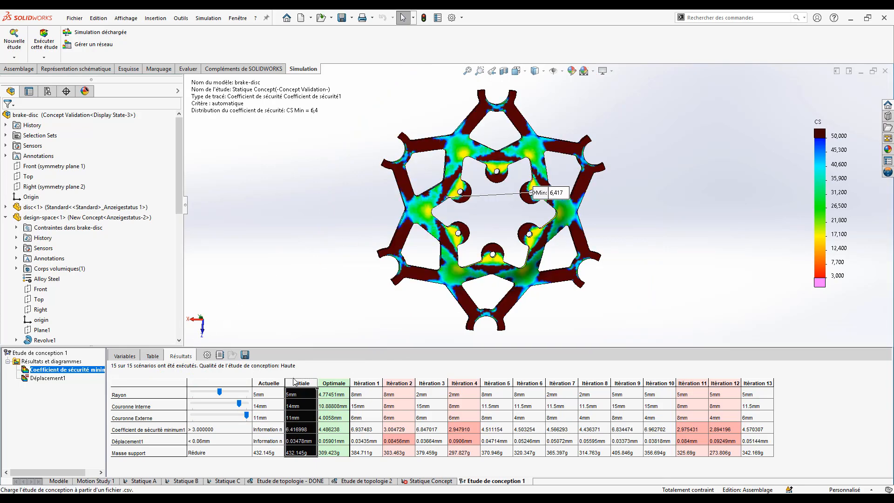
pyautogui.click(341, 382)
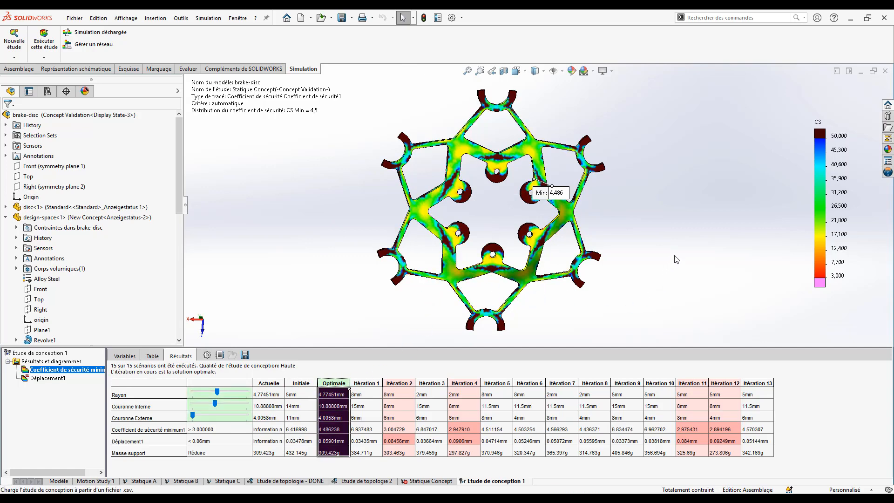
pyautogui.moveTo(560, 197); pyautogui.dragTo(491, 207)
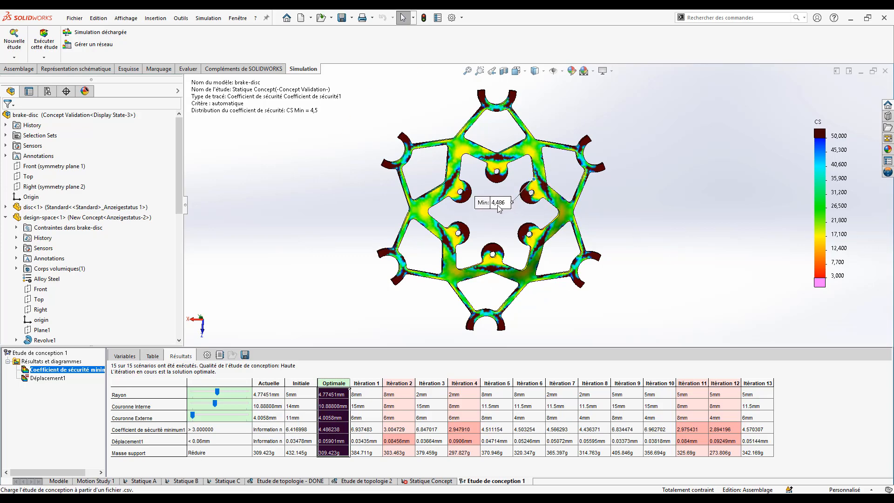